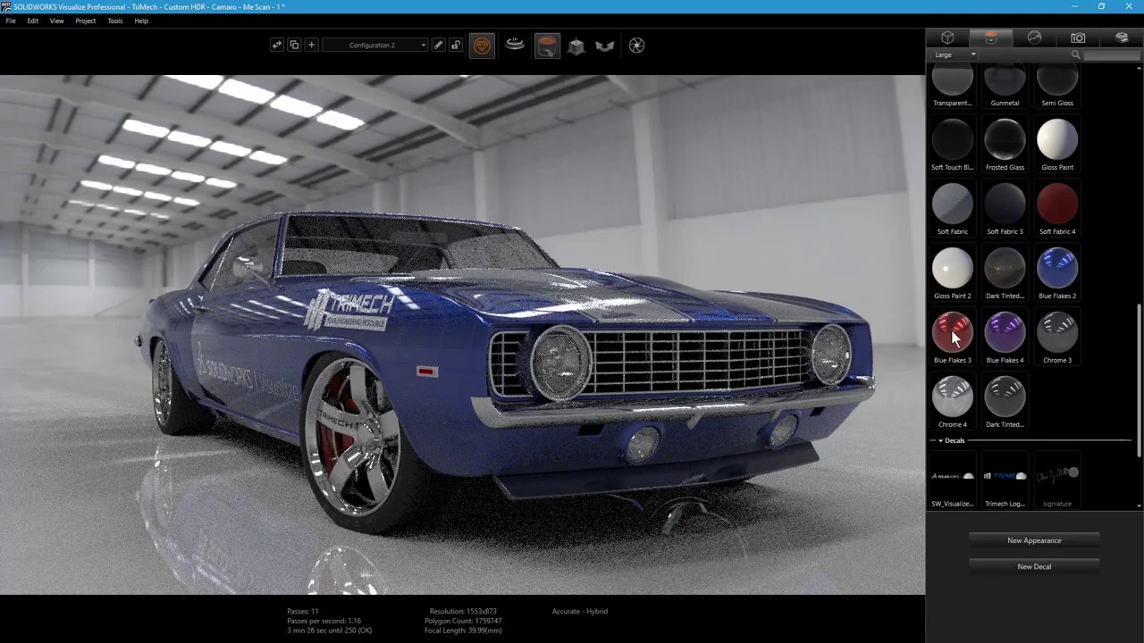
# Repaint the sample car, switch the coffee machine to Configurations 1 and 3, and orbit the device.
pyautogui.moveTo(952, 332); pyautogui.dragTo(680, 295)
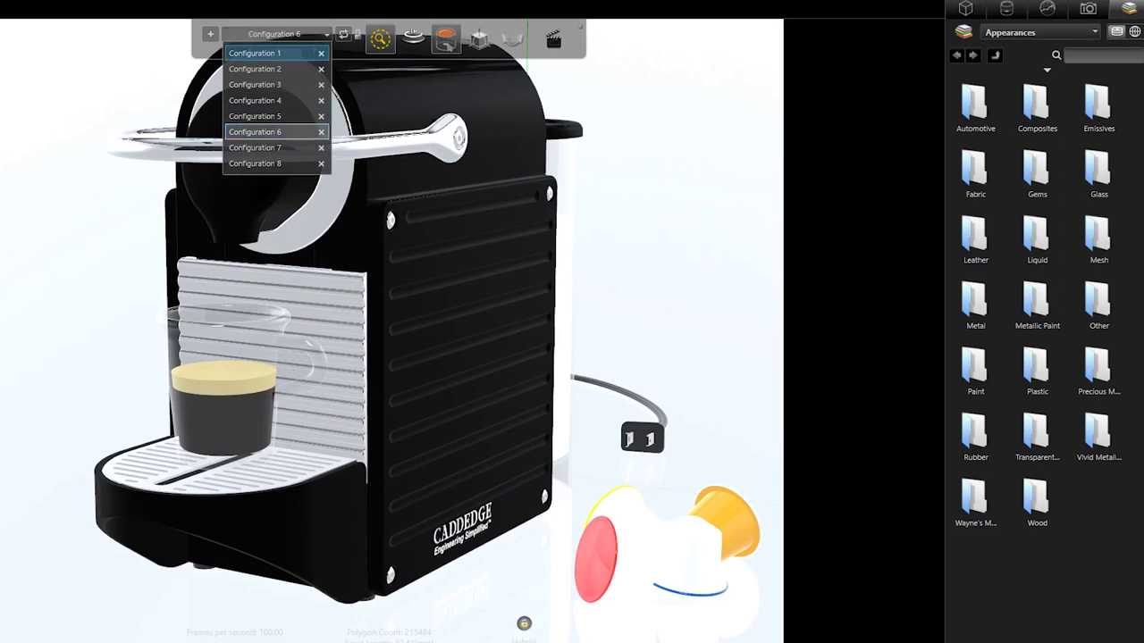
pyautogui.click(254, 52)
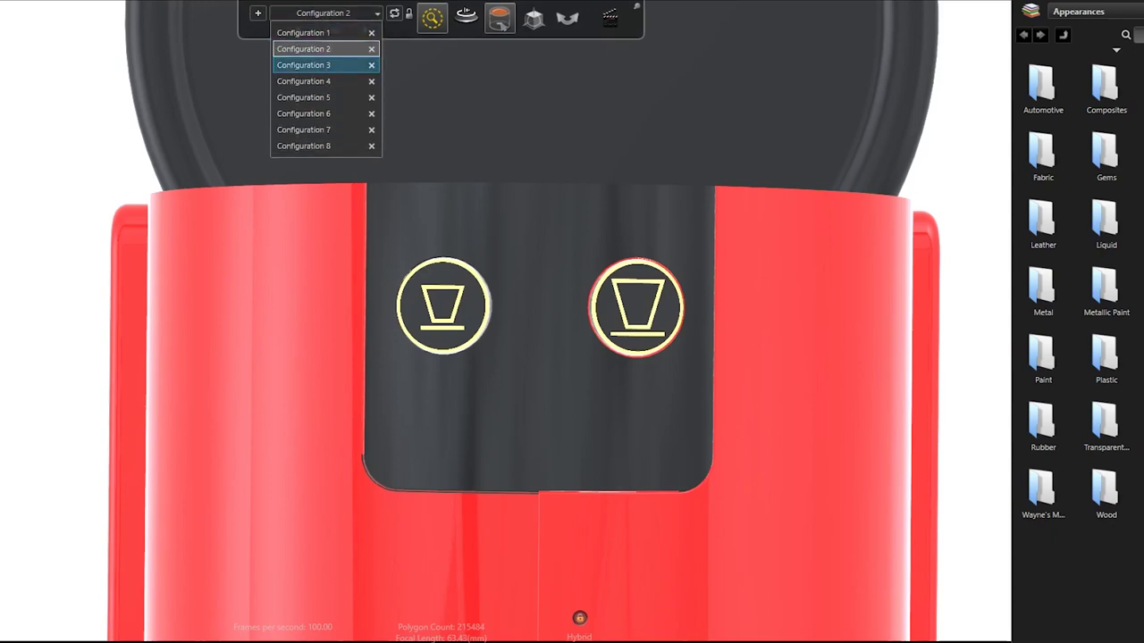
pyautogui.click(303, 64)
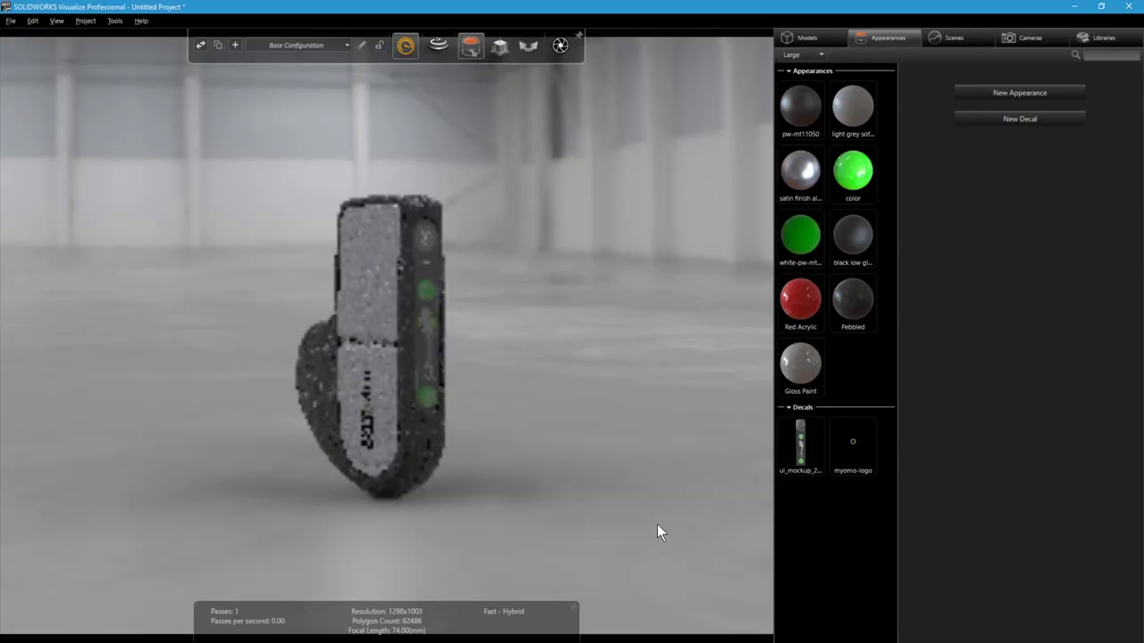
pyautogui.moveTo(656, 525)
pyautogui.mouseDown()
pyautogui.moveTo(638, 511)
pyautogui.moveTo(588, 536)
pyautogui.moveTo(662, 536)
pyautogui.moveTo(640, 508)
pyautogui.moveTo(492, 506)
pyautogui.moveTo(600, 511)
pyautogui.moveTo(469, 448)
pyautogui.mouseUp()
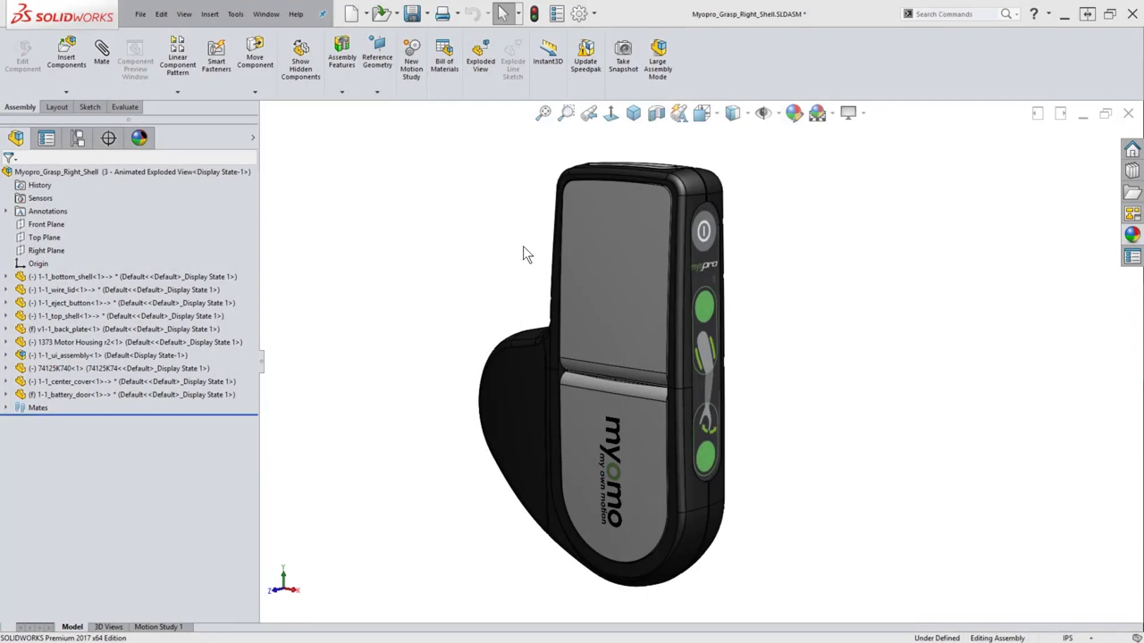
# Enable the SOLIDWORKS Visualize add-in under Options > Add-Ins and show its ribbon tab.
pyautogui.click(596, 15)
pyautogui.click(617, 63)
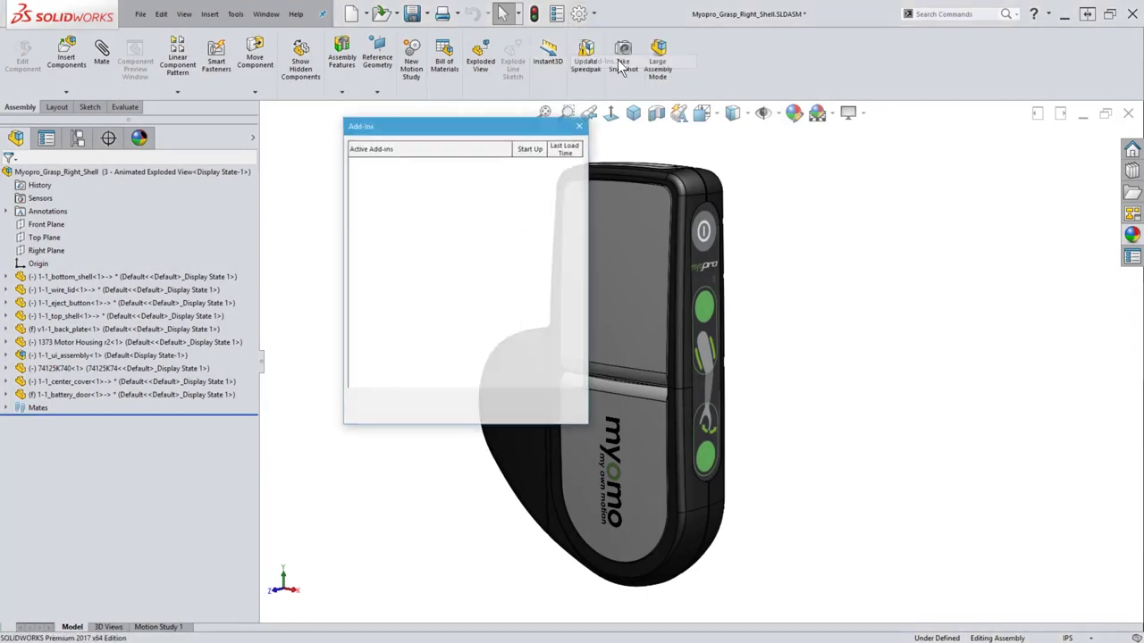
pyautogui.moveTo(581, 203); pyautogui.dragTo(582, 271)
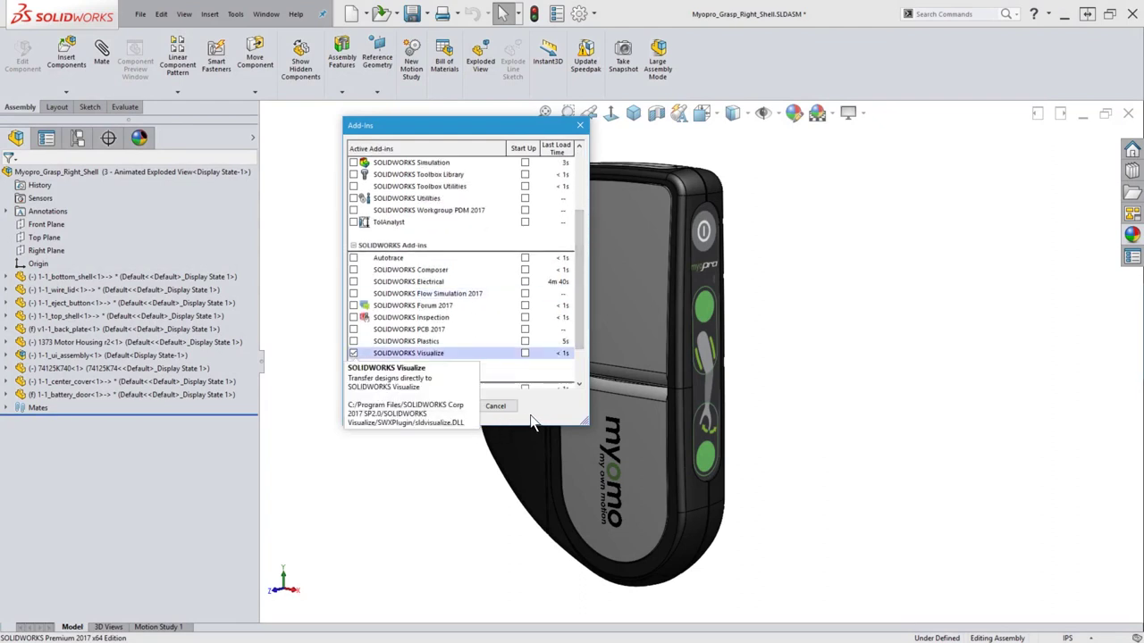
pyautogui.press('Return')
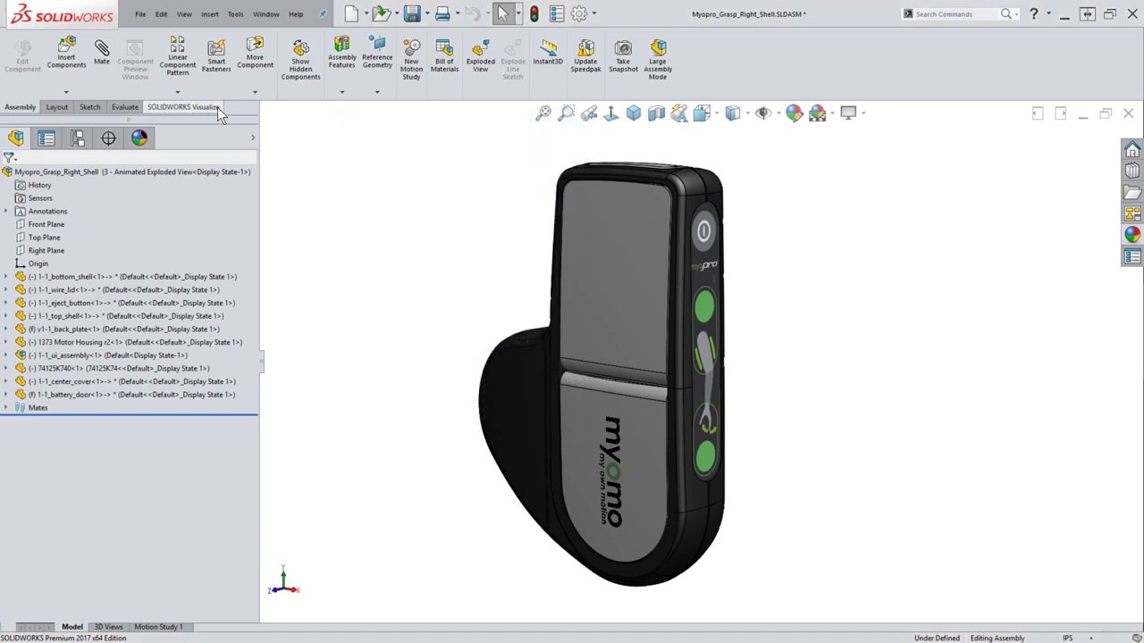
pyautogui.click(217, 107)
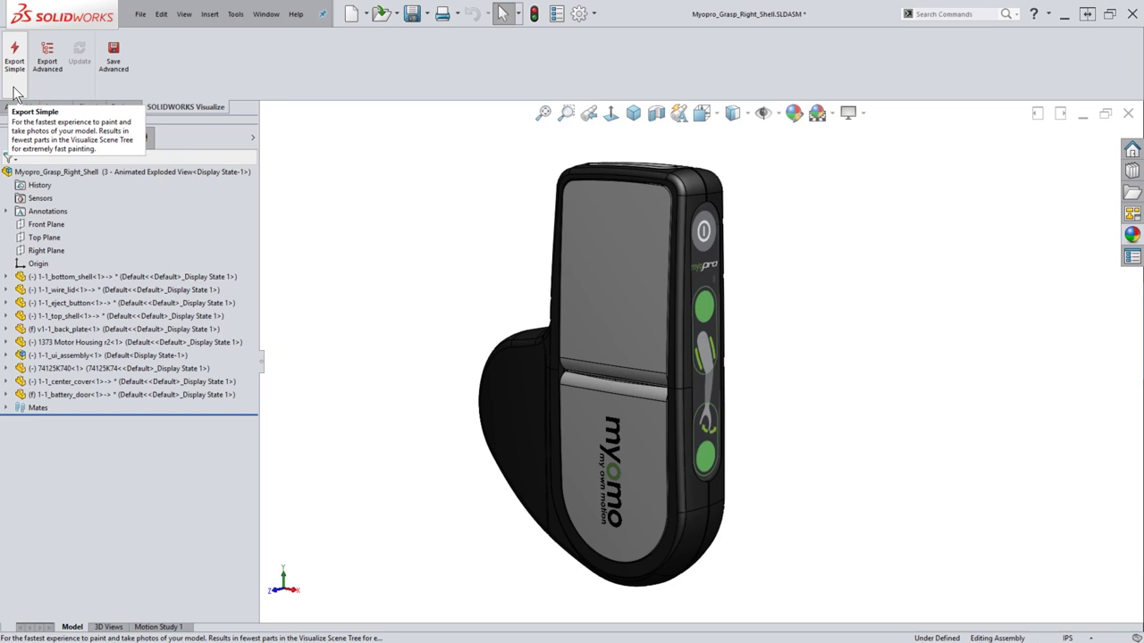
# Export the assembly with Export Simple and inspect the pw-mt11050 and white-pw-mt11050 parts.
pyautogui.click(15, 90)
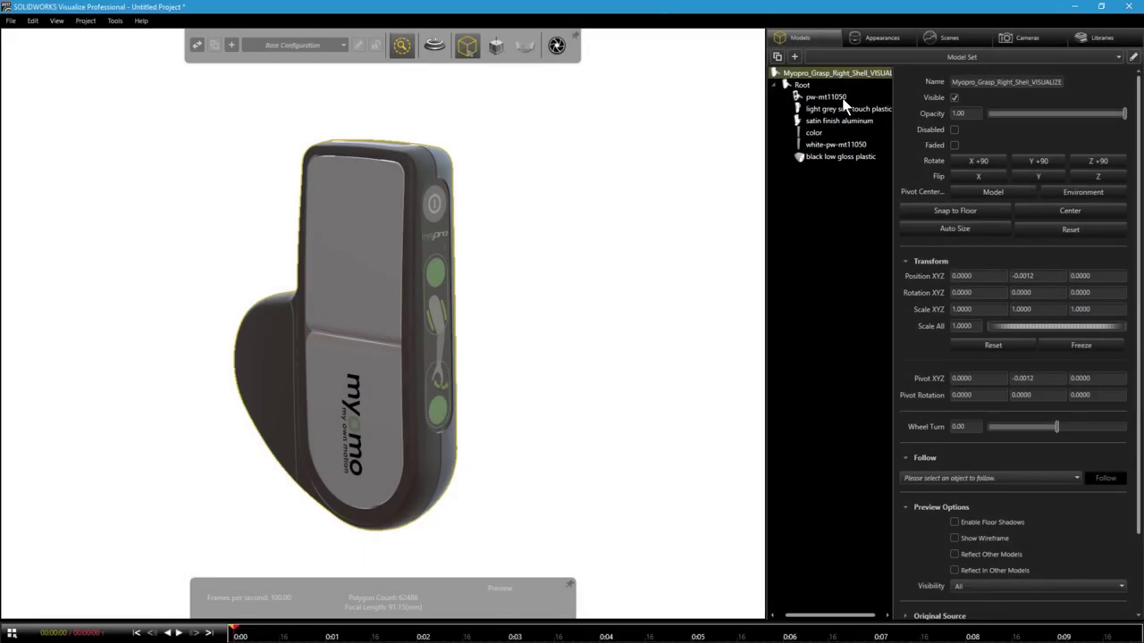
pyautogui.click(847, 97)
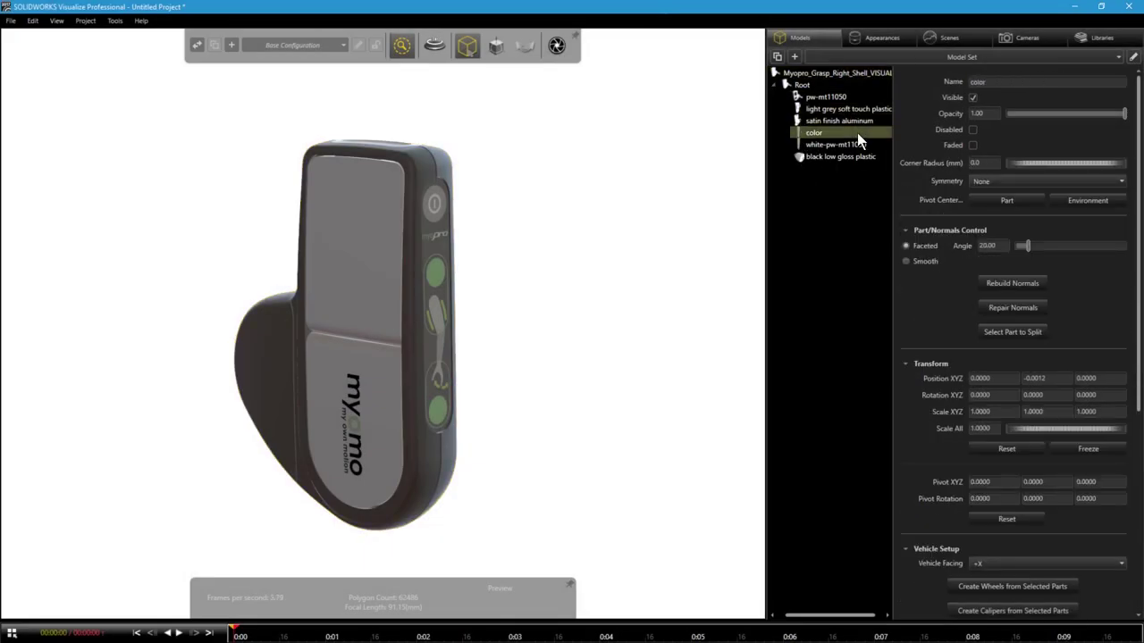
pyautogui.click(860, 144)
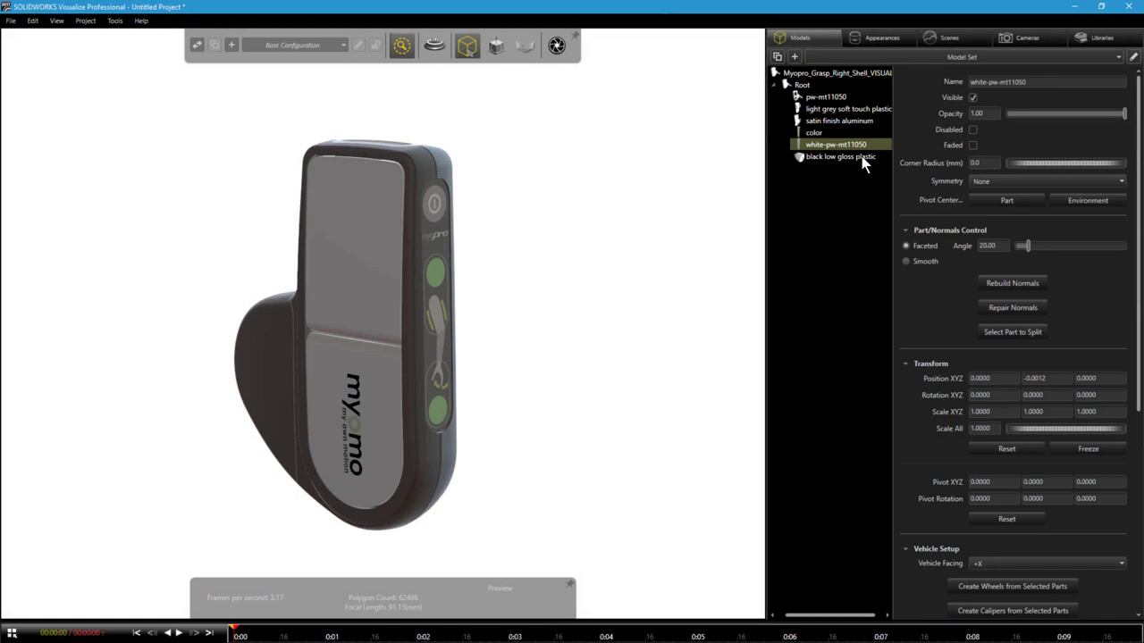
# Review the pw-mt11050, light grey and green appearances, then re-export advanced with no motion study.
pyautogui.click(882, 40)
pyautogui.click(814, 101)
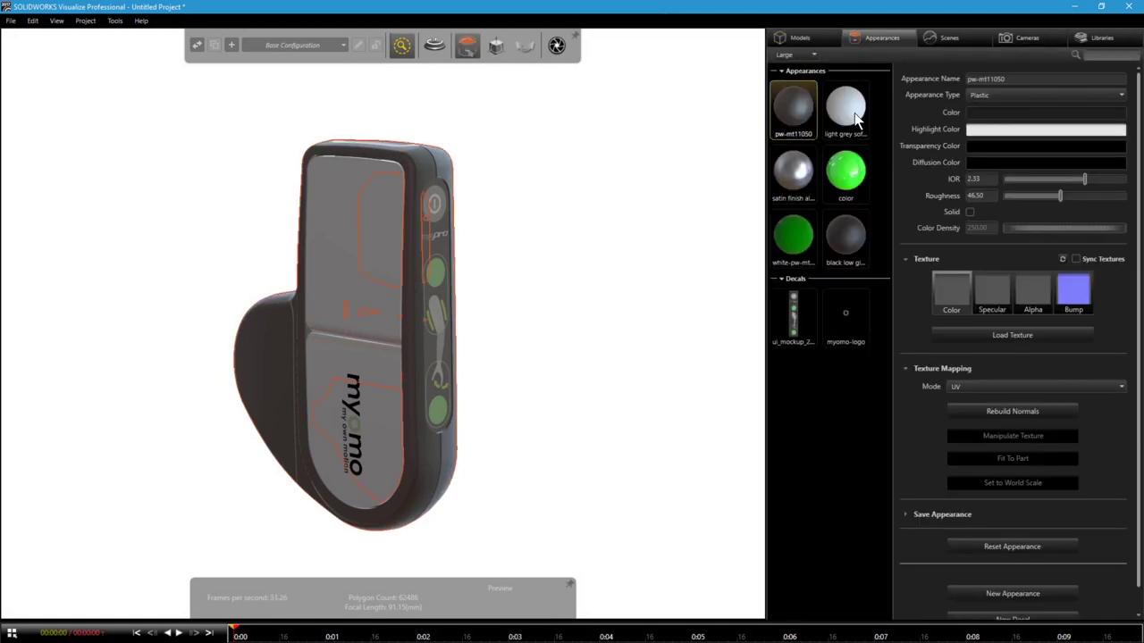
pyautogui.click(850, 115)
pyautogui.click(859, 168)
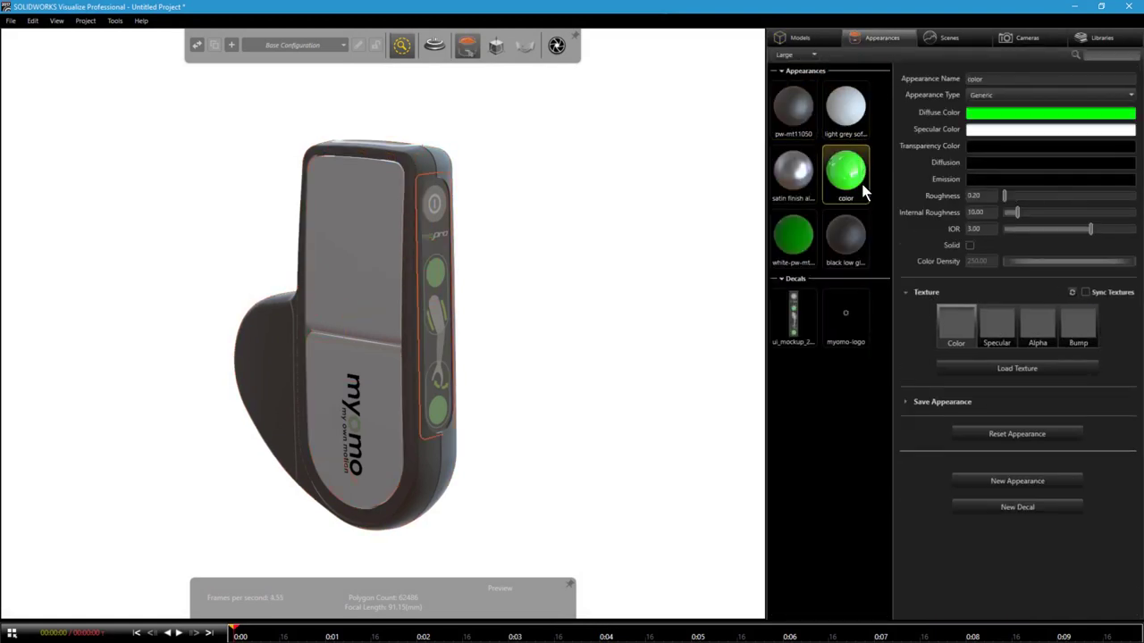
pyautogui.click(816, 191)
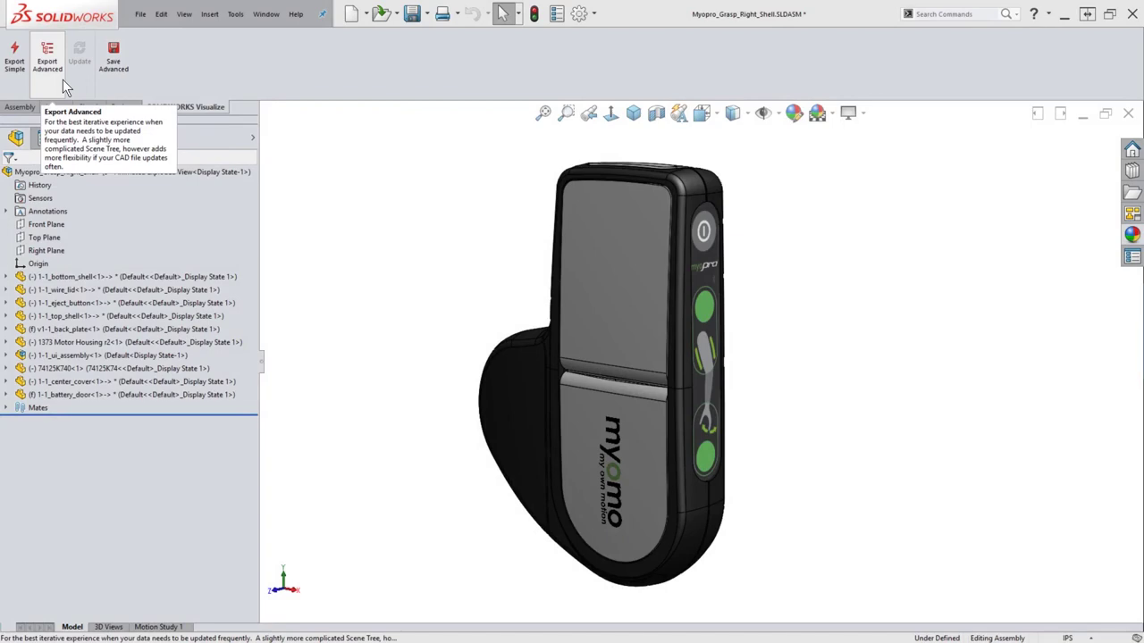
pyautogui.click(62, 79)
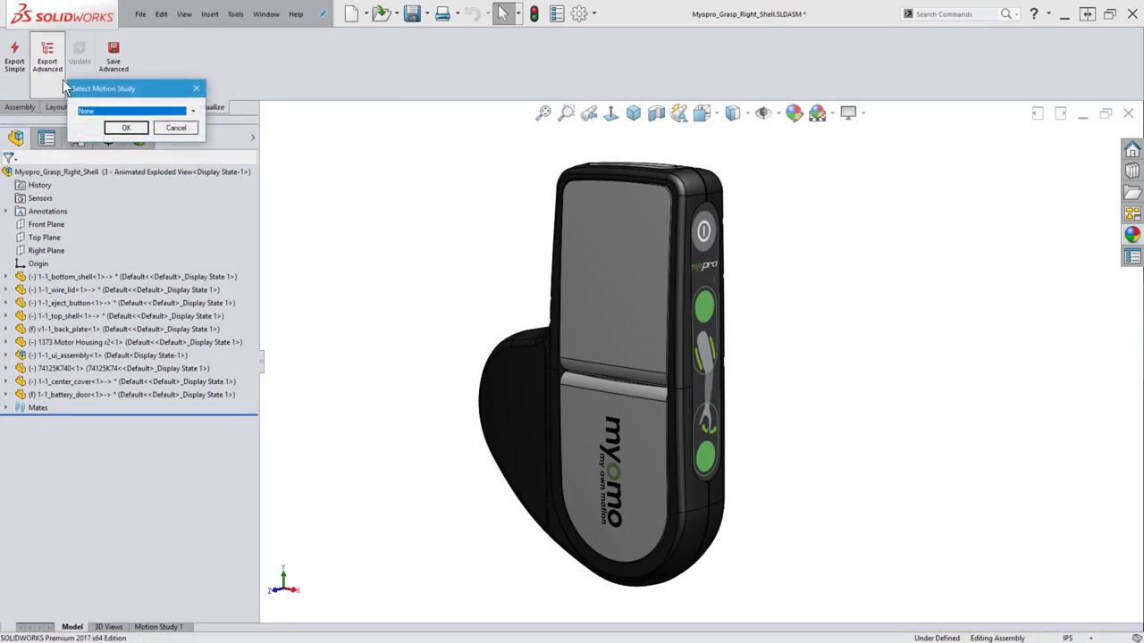
pyautogui.click(126, 128)
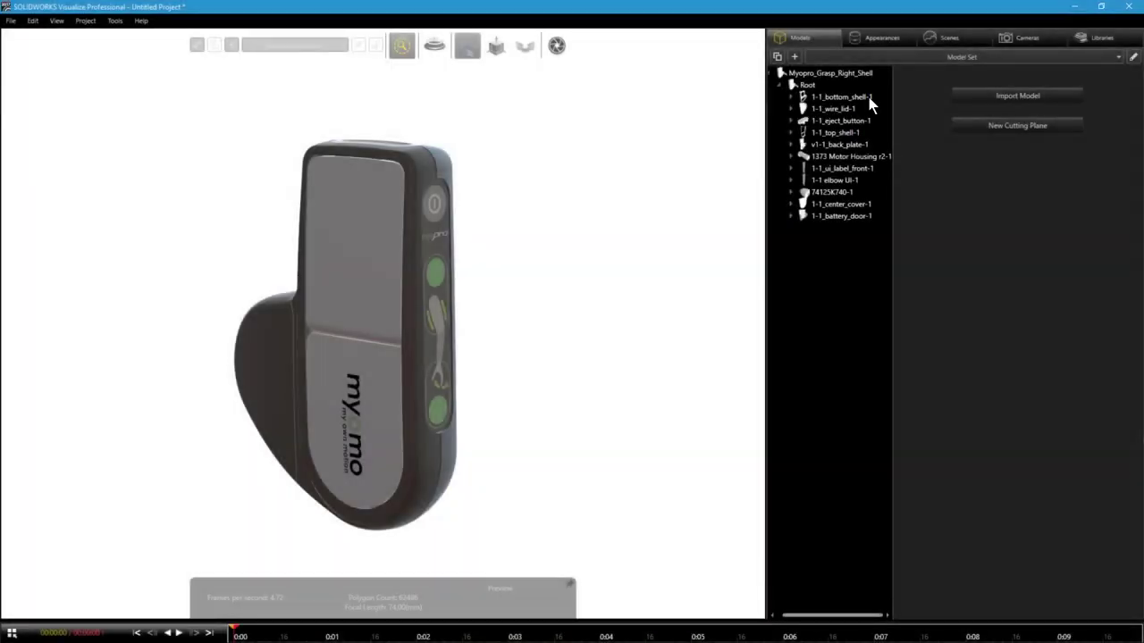
# Inspect the wire lid, top shell, back plate, label, elbow and 74125K740-1 parts.
pyautogui.click(870, 98)
pyautogui.click(862, 125)
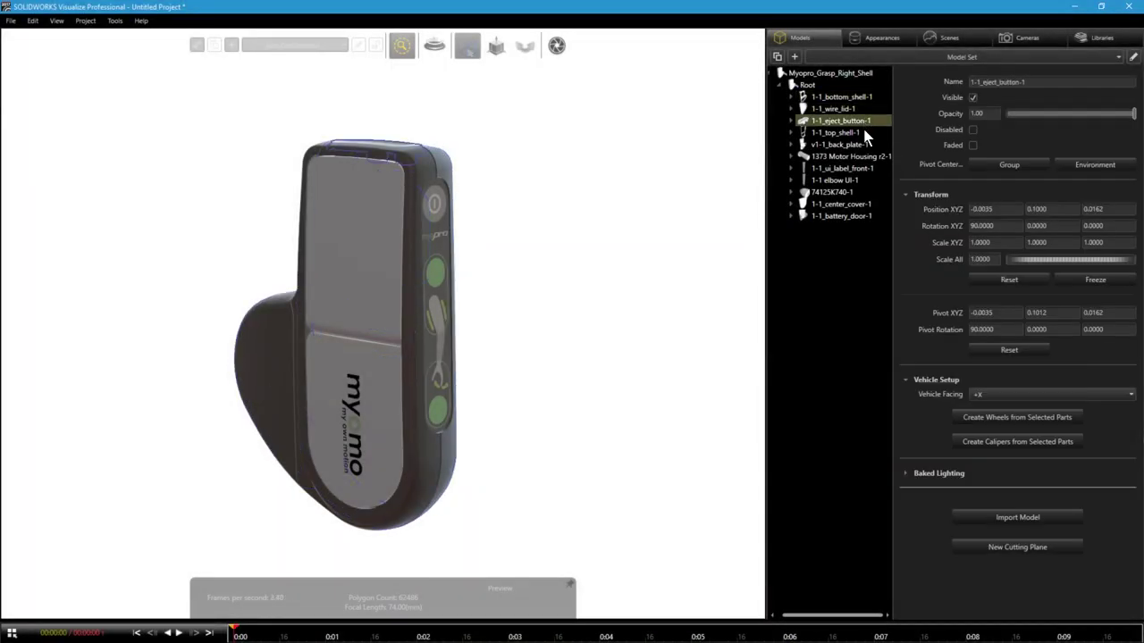
pyautogui.click(869, 147)
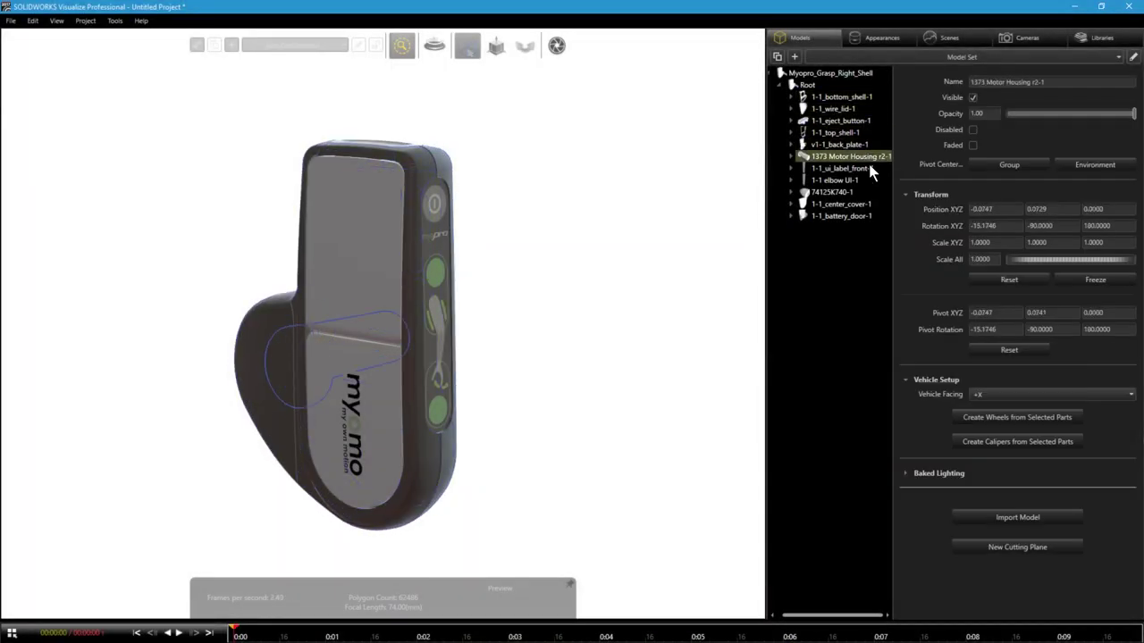
pyautogui.click(869, 169)
pyautogui.click(870, 192)
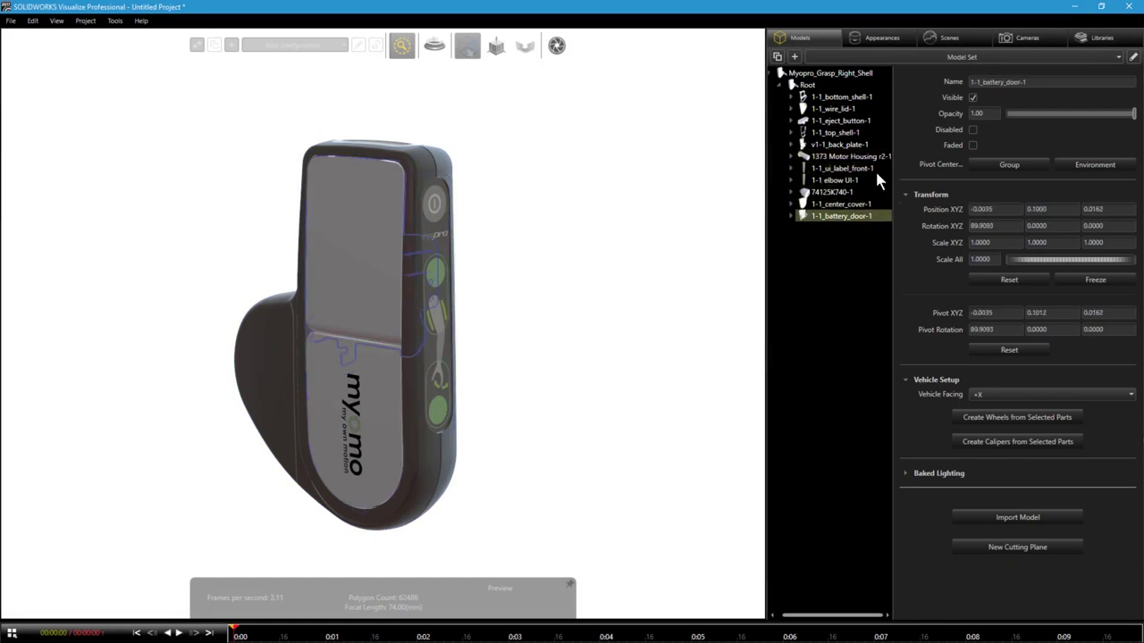
# Apply the red pw-mt11050 2 appearance to the shell, then activate the Exploded View configuration.
pyautogui.click(875, 41)
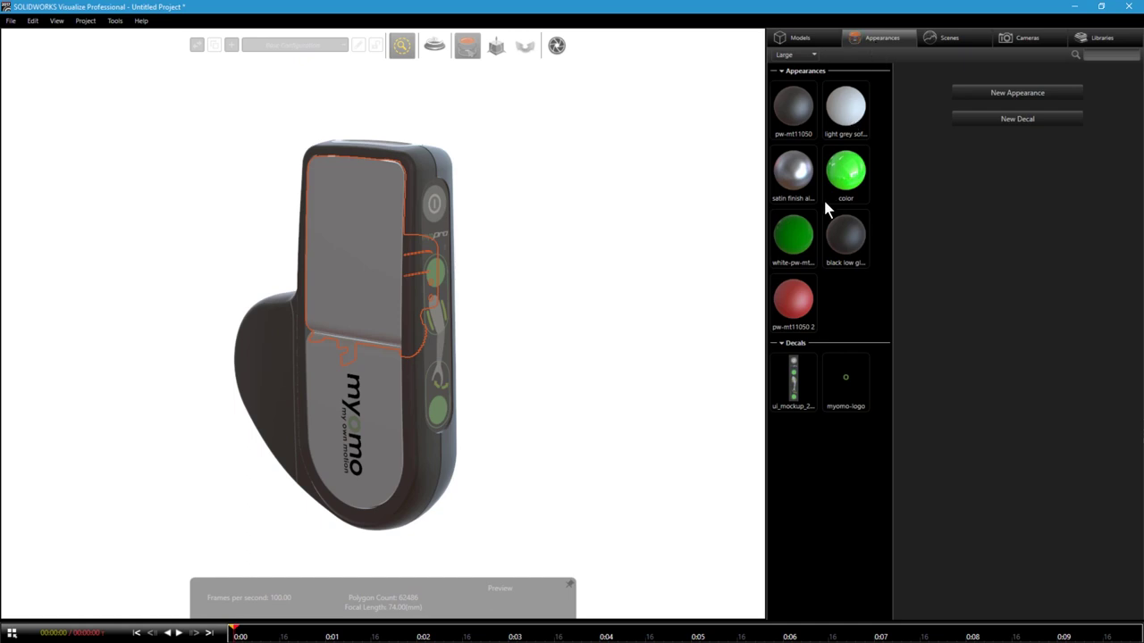
pyautogui.moveTo(801, 307); pyautogui.dragTo(762, 287)
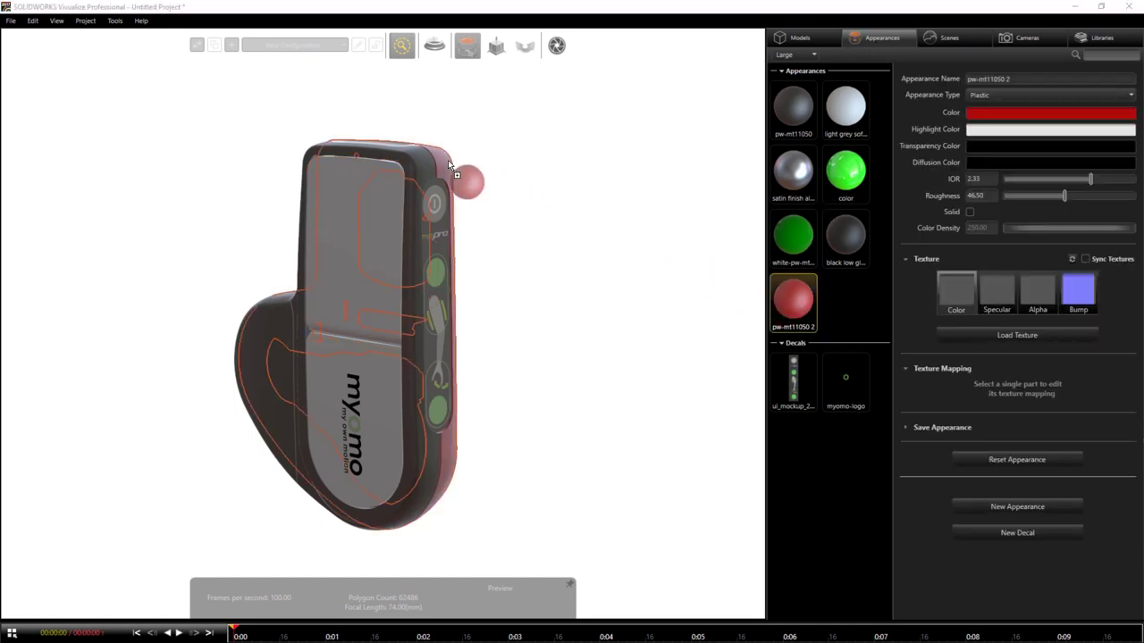
pyautogui.moveTo(491, 174); pyautogui.dragTo(448, 160)
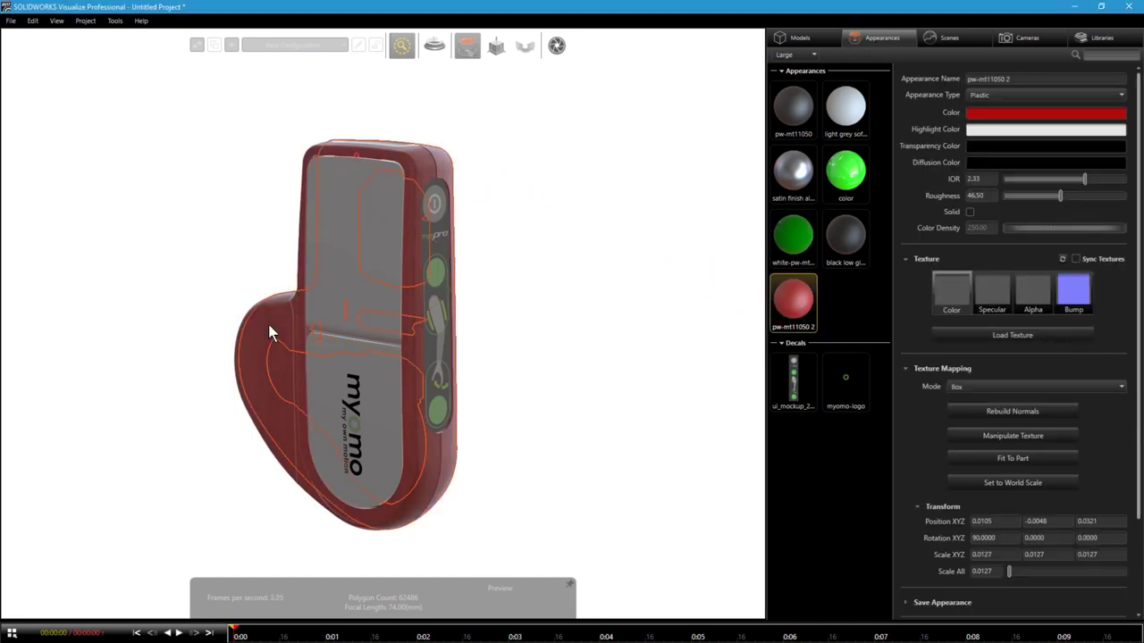
pyautogui.moveTo(508, 378)
pyautogui.mouseDown()
pyautogui.moveTo(429, 370)
pyautogui.moveTo(423, 350)
pyautogui.mouseUp()
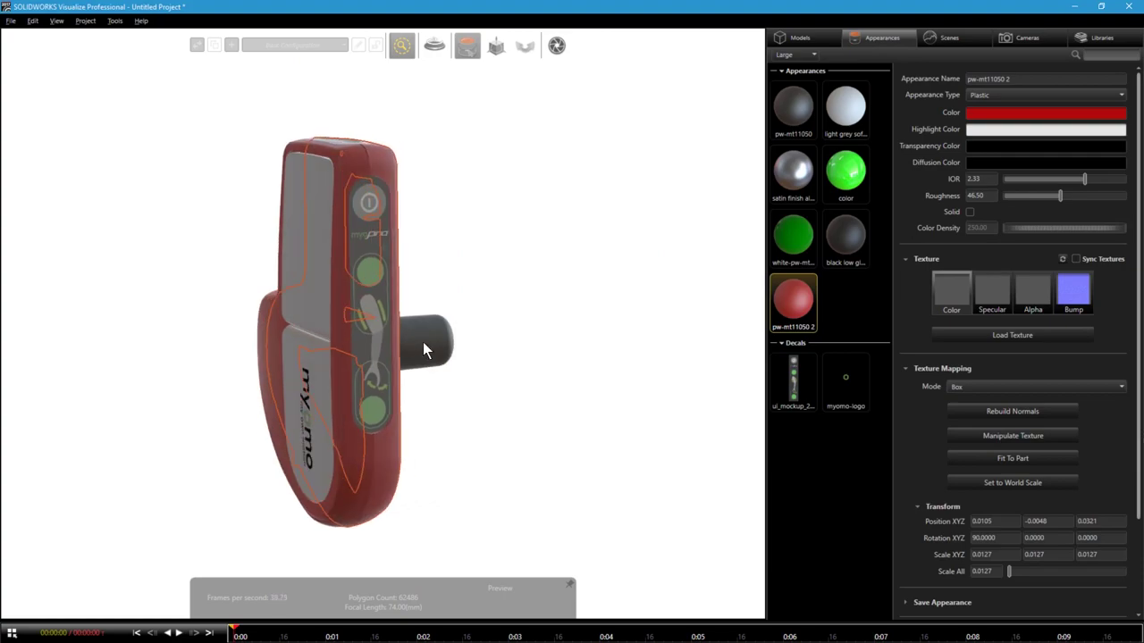
pyautogui.click(431, 297)
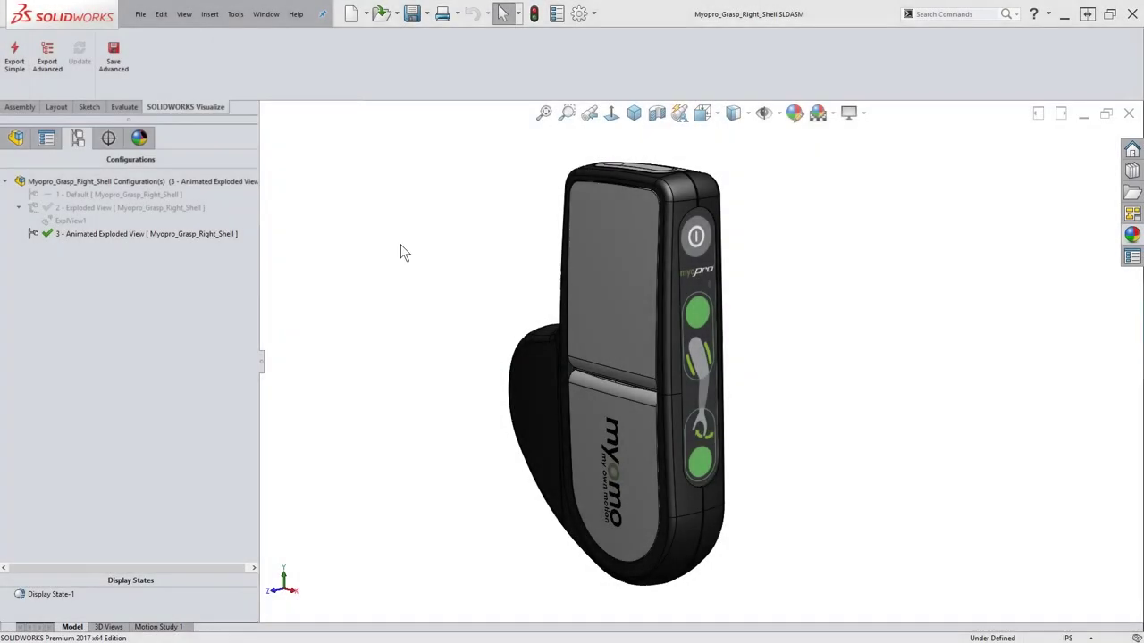
pyautogui.doubleClick(46, 206)
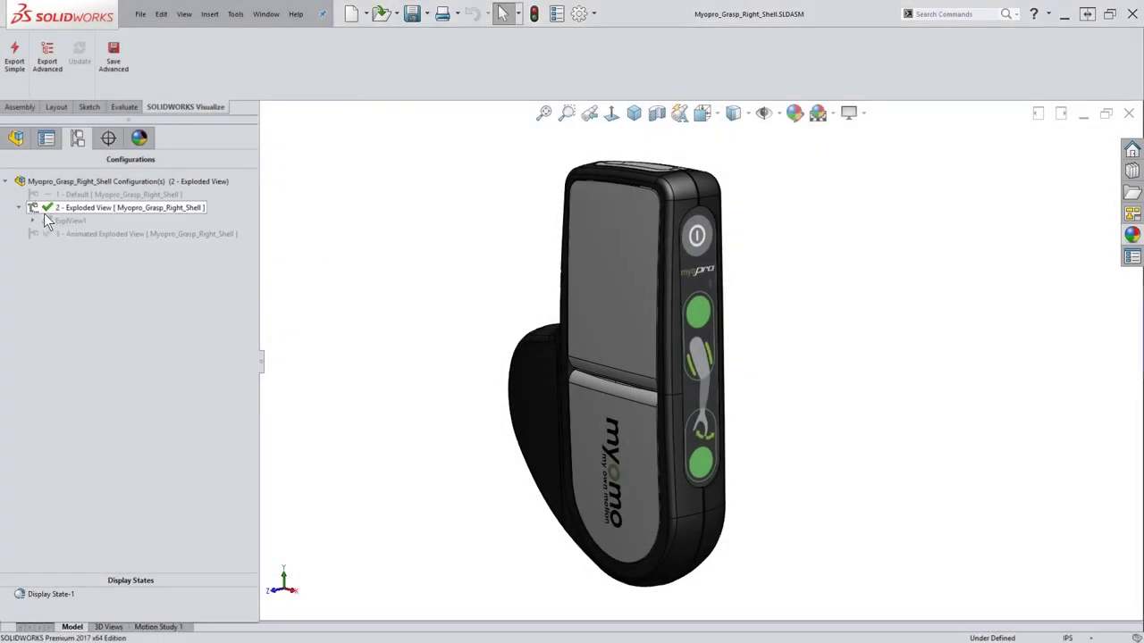
pyautogui.doubleClick(54, 220)
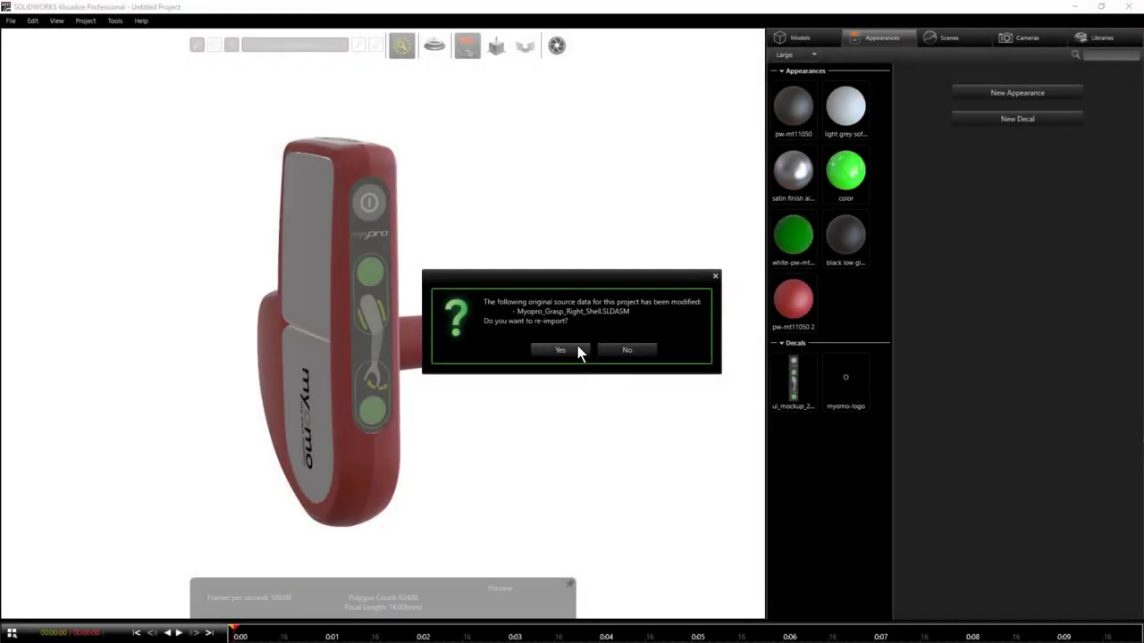
# Accept the re-import and confirm the exploded assembly kept its red pw-mt11050 2 appearance.
pyautogui.click(577, 347)
pyautogui.moveTo(615, 507)
pyautogui.mouseDown()
pyautogui.moveTo(597, 493)
pyautogui.moveTo(513, 492)
pyautogui.moveTo(557, 498)
pyautogui.moveTo(620, 459)
pyautogui.moveTo(635, 508)
pyautogui.mouseUp()
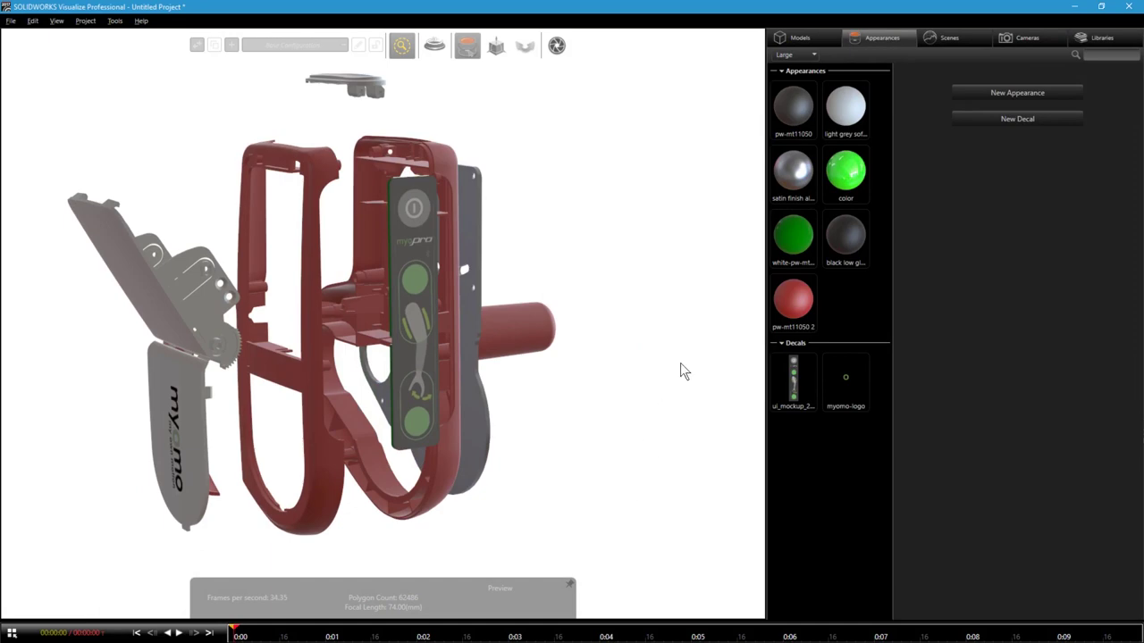
pyautogui.click(813, 281)
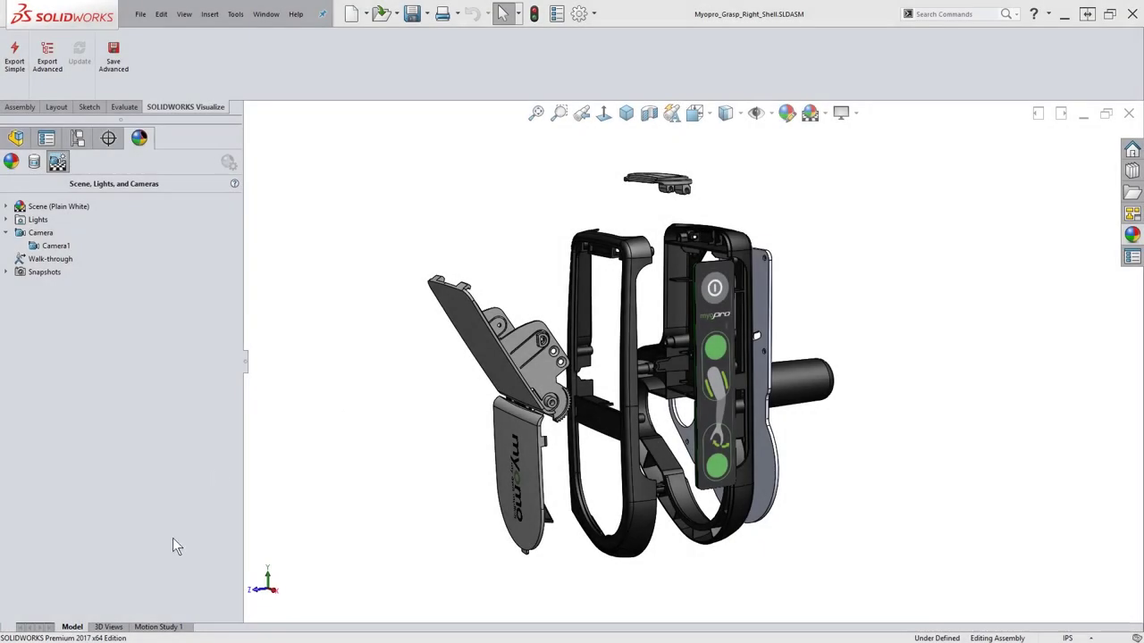
# Advance Motion Study 1 to about 4 seconds and export the assembly with Motion Study 1.
pyautogui.click(159, 627)
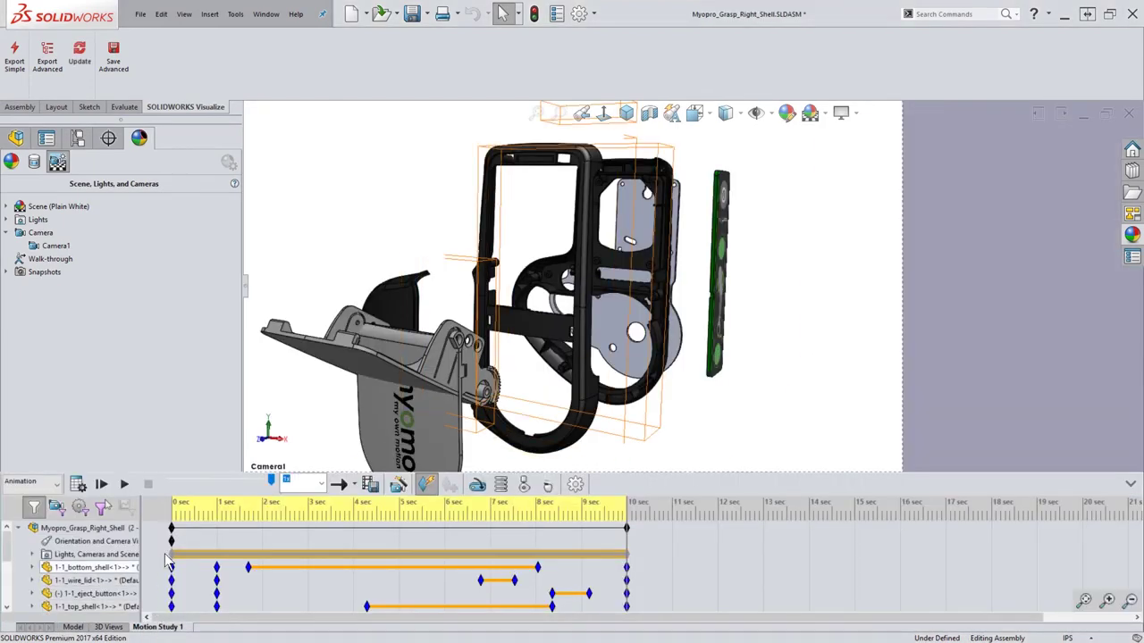
pyautogui.moveTo(175, 511)
pyautogui.mouseDown()
pyautogui.moveTo(509, 526)
pyautogui.moveTo(173, 526)
pyautogui.mouseUp()
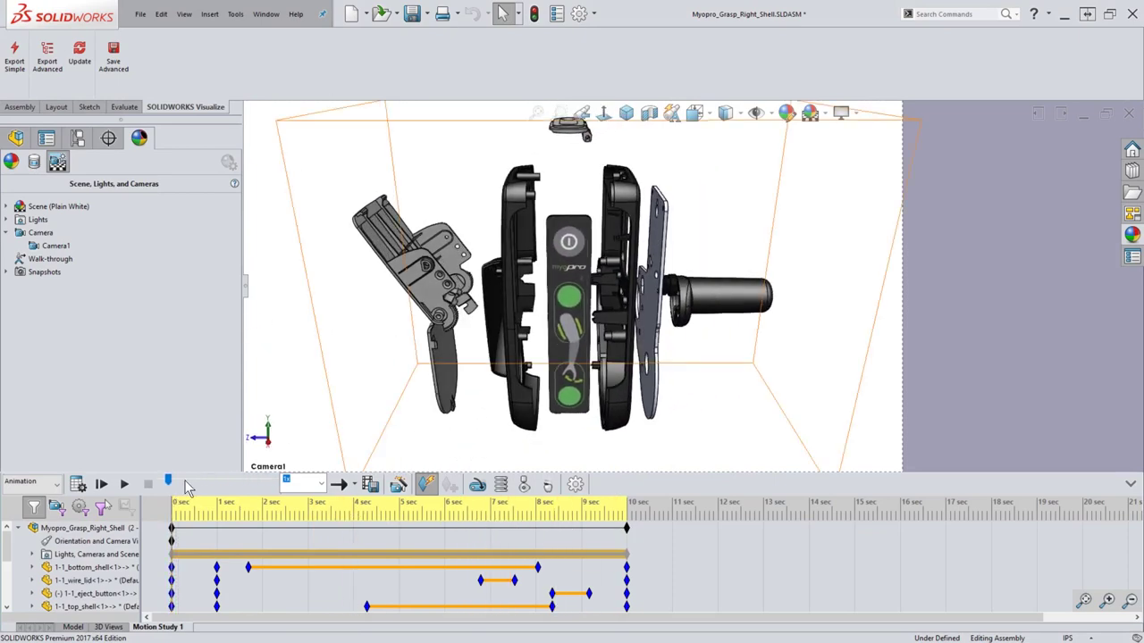
pyautogui.click(57, 87)
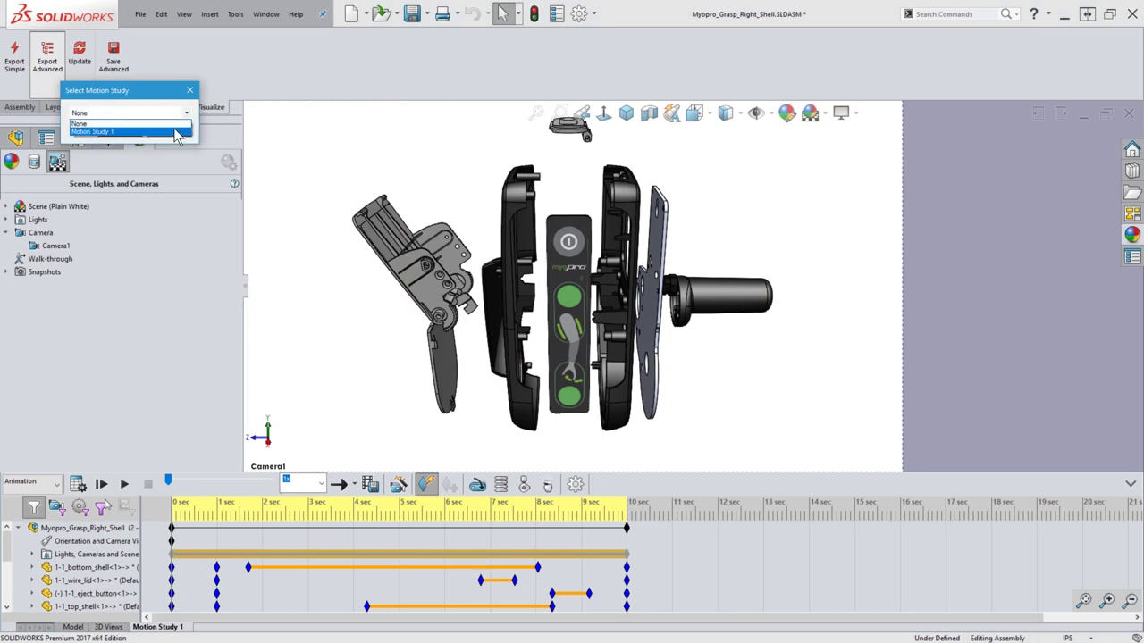
pyautogui.click(131, 133)
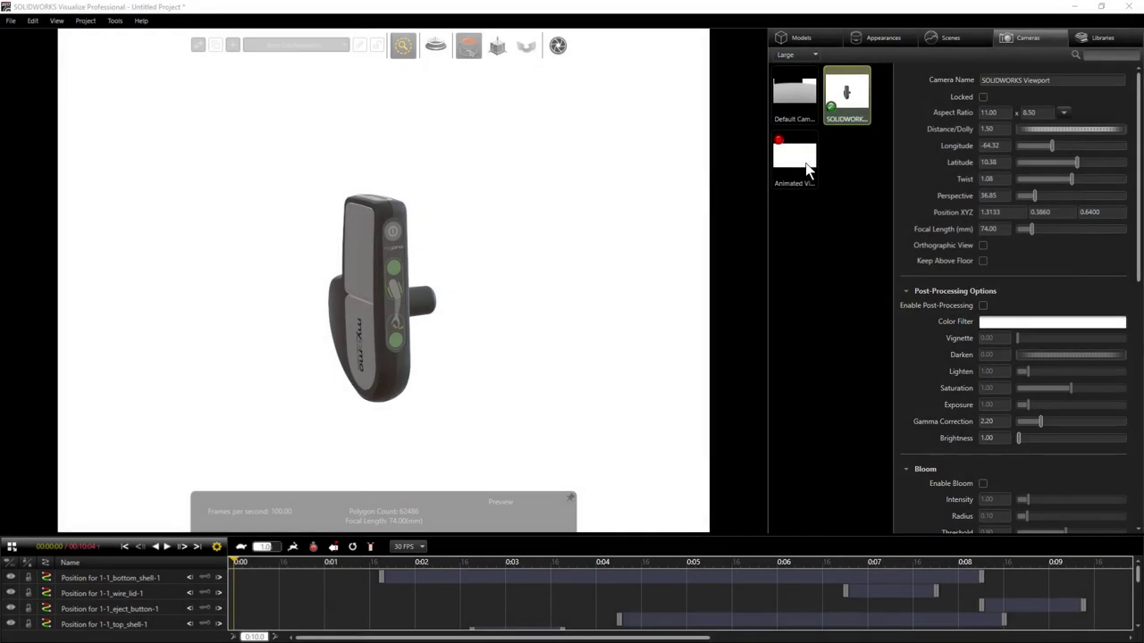
# View through the Animated Viewport camera and scrub the timeline to preview the explode animation.
pyautogui.doubleClick(807, 168)
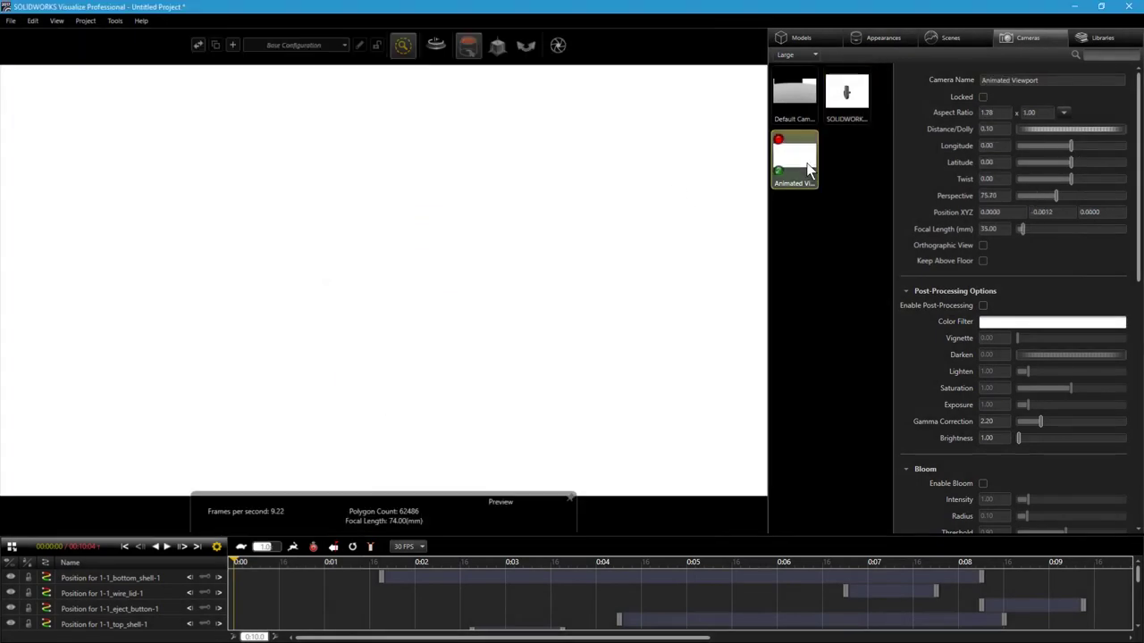
pyautogui.click(243, 569)
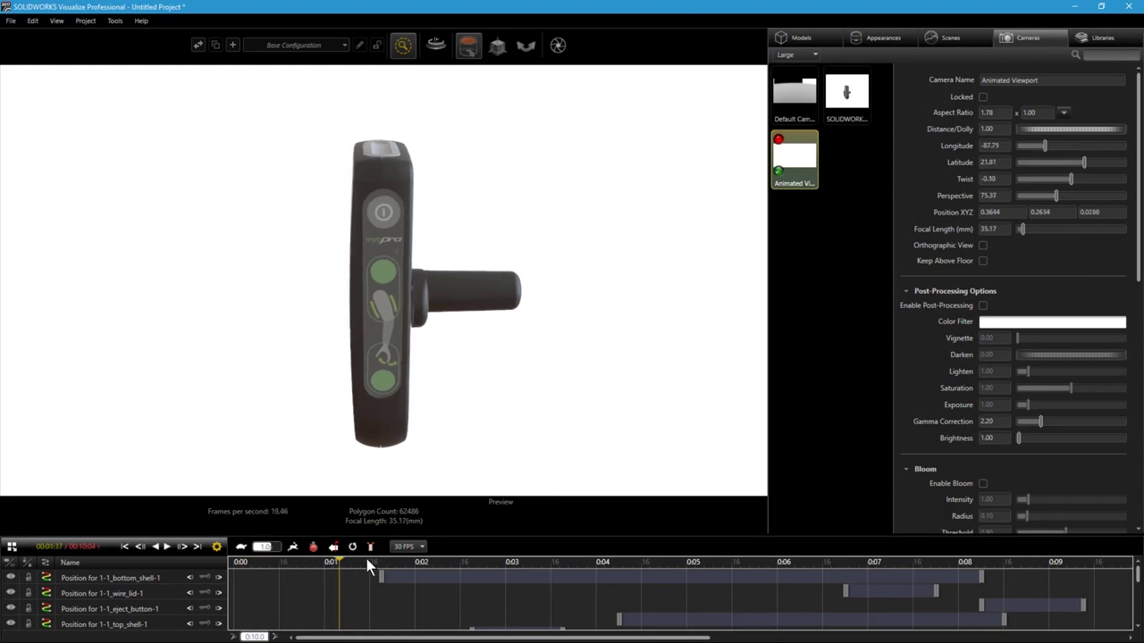
pyautogui.moveTo(276, 569)
pyautogui.mouseDown()
pyautogui.moveTo(875, 563)
pyautogui.moveTo(1098, 578)
pyautogui.moveTo(581, 611)
pyautogui.moveTo(296, 599)
pyautogui.moveTo(241, 608)
pyautogui.mouseUp()
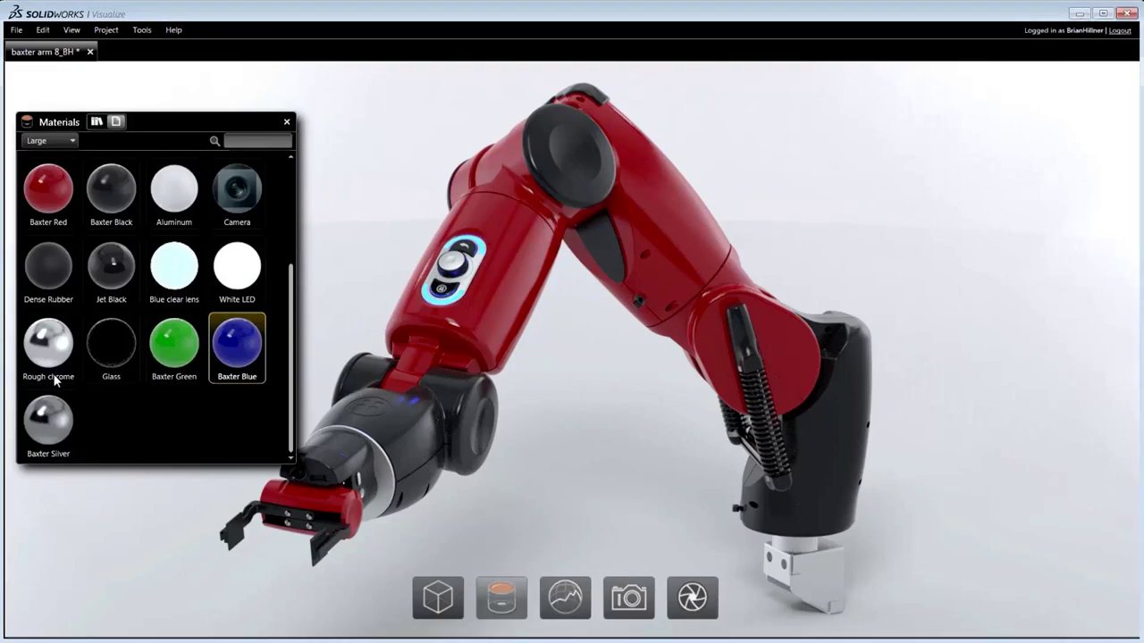
# Try Baxter Blue, Baxter Silver and Rough chrome materials on the robot arm.
pyautogui.moveTo(48, 420); pyautogui.dragTo(336, 407)
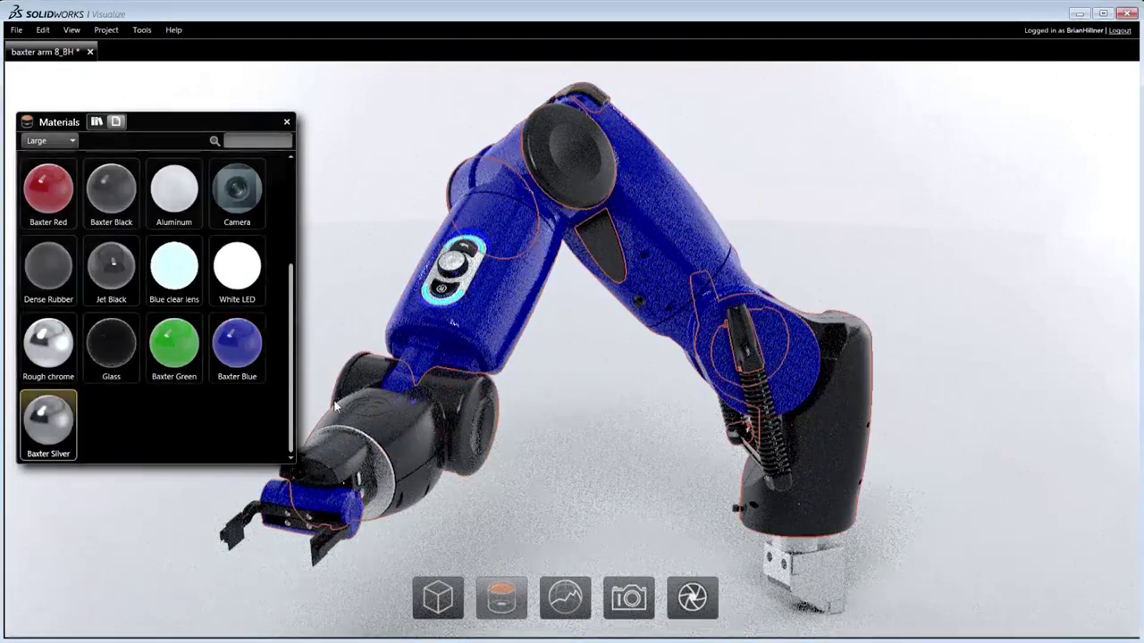
pyautogui.moveTo(111, 268); pyautogui.dragTo(202, 307)
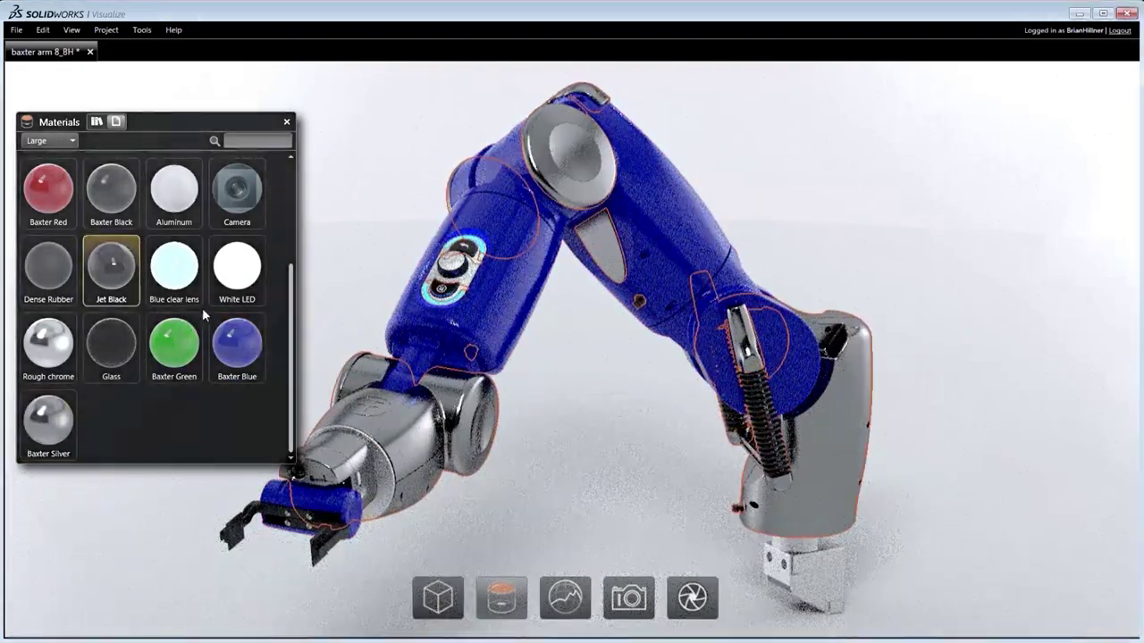
pyautogui.moveTo(49, 344); pyautogui.dragTo(486, 332)
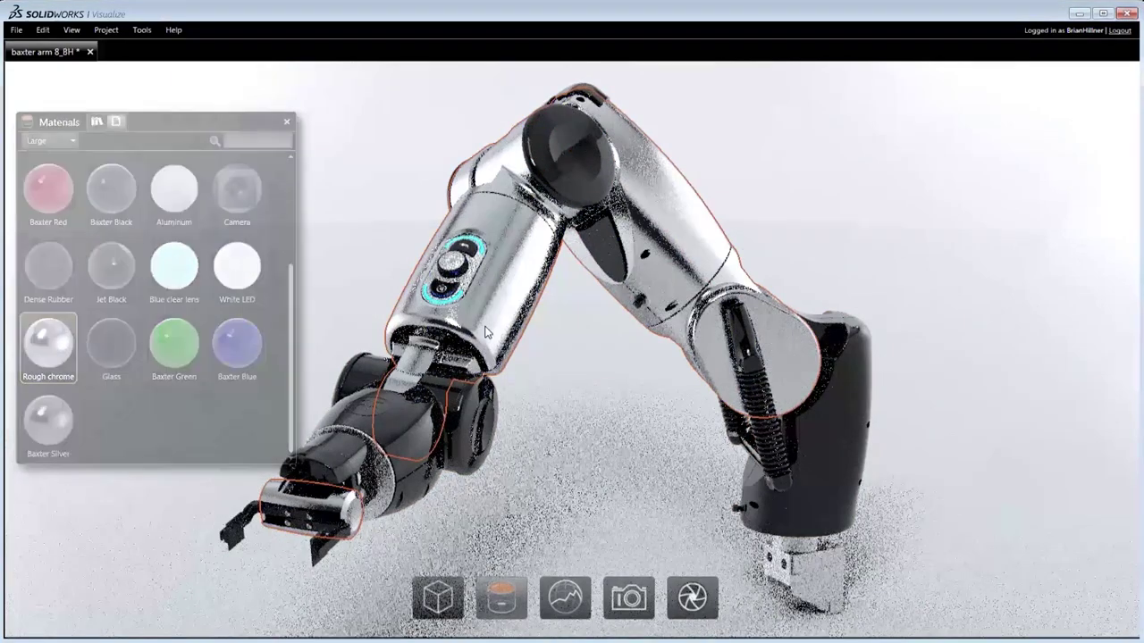
# Raise the Rough chrome material's roughness slightly in its Material Properties.
pyautogui.rightClick(485, 332)
pyautogui.click(547, 376)
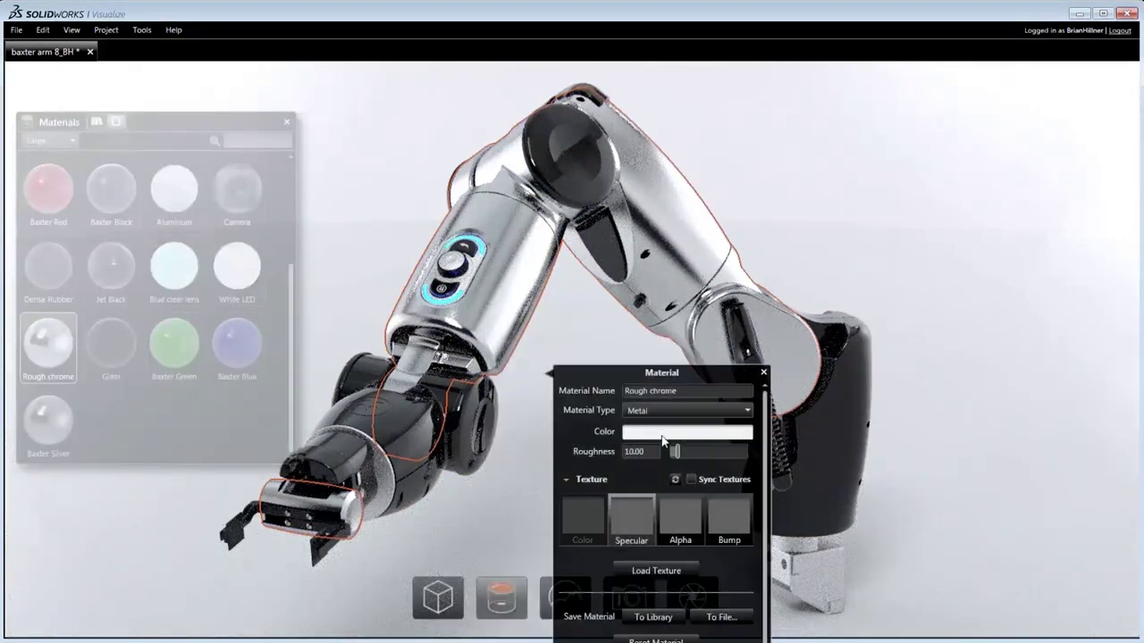
pyautogui.moveTo(676, 452); pyautogui.dragTo(679, 454)
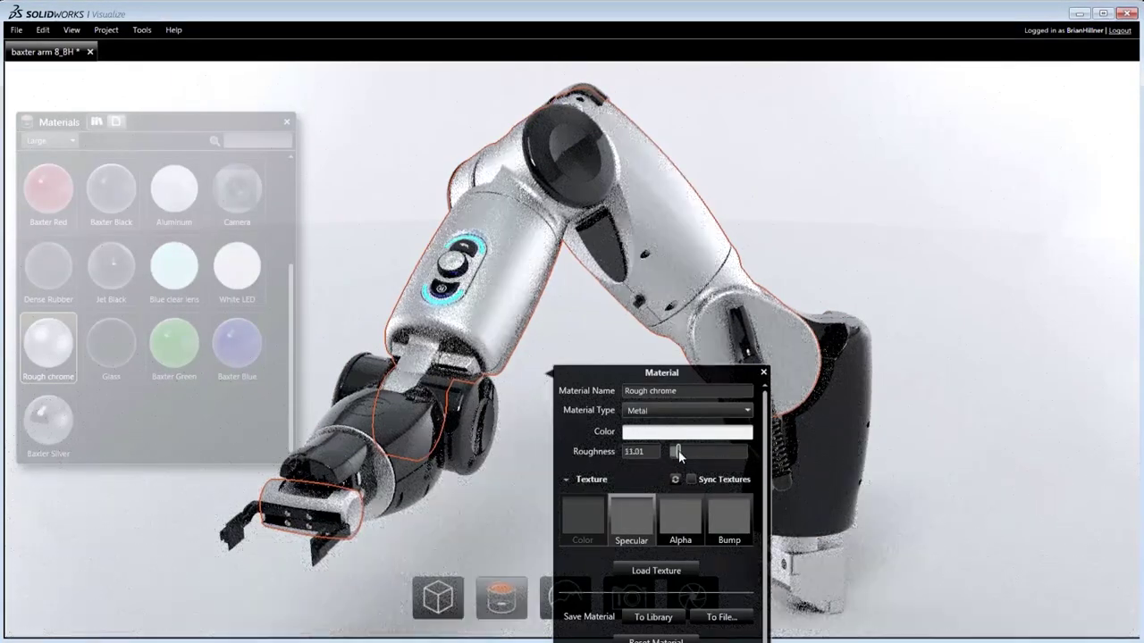
pyautogui.click(763, 372)
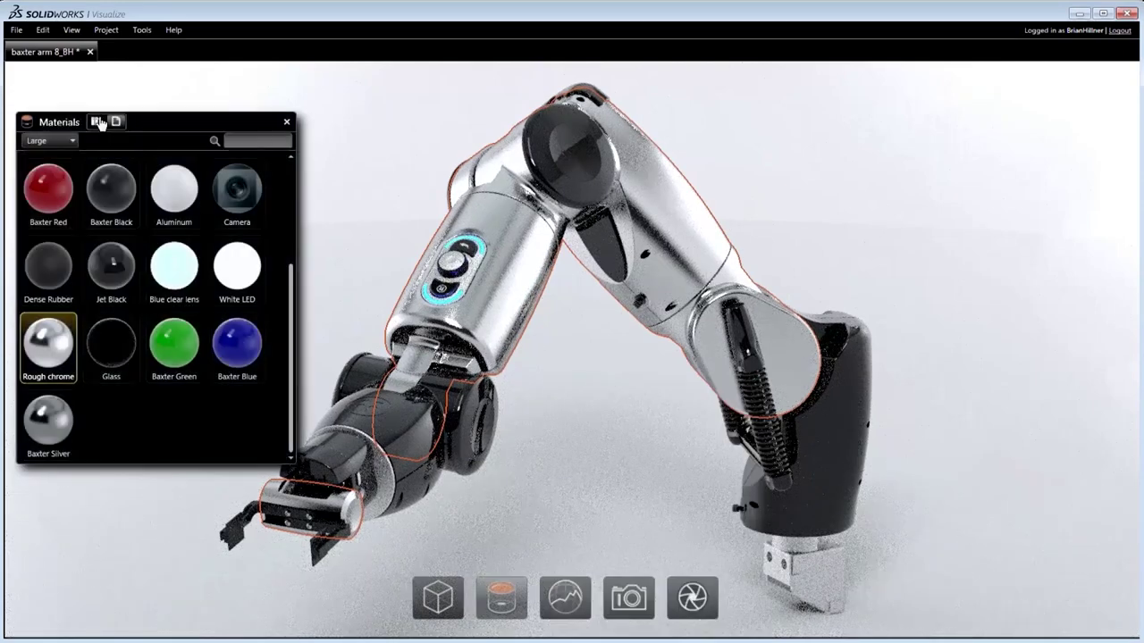
# Apply a library carbon material to the arm, then restore Baxter Red.
pyautogui.click(99, 123)
pyautogui.moveTo(257, 389); pyautogui.dragTo(486, 313)
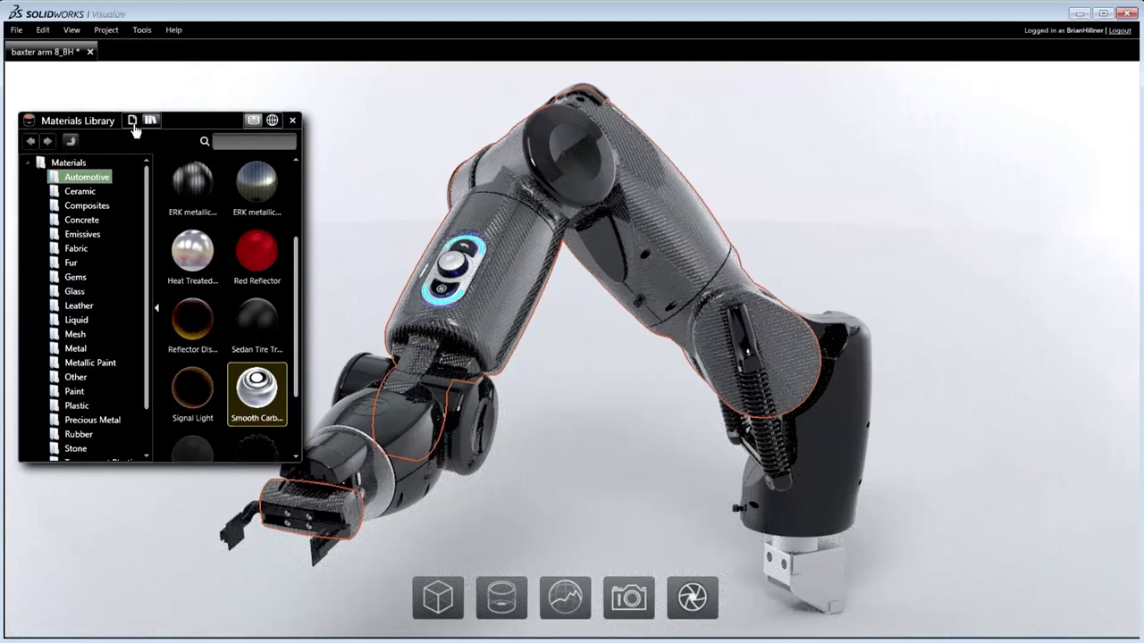
pyautogui.click(134, 125)
pyautogui.moveTo(48, 191); pyautogui.dragTo(525, 333)
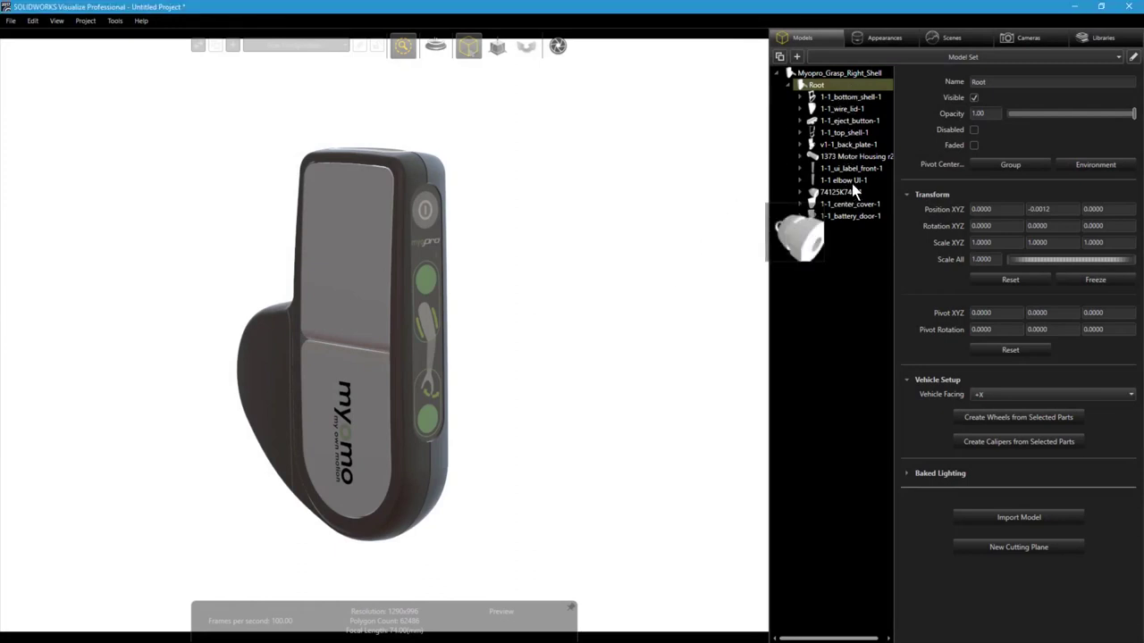
# Browse the Plastic and Composites categories of the appearance library, then switch to the cloud library.
pyautogui.click(873, 40)
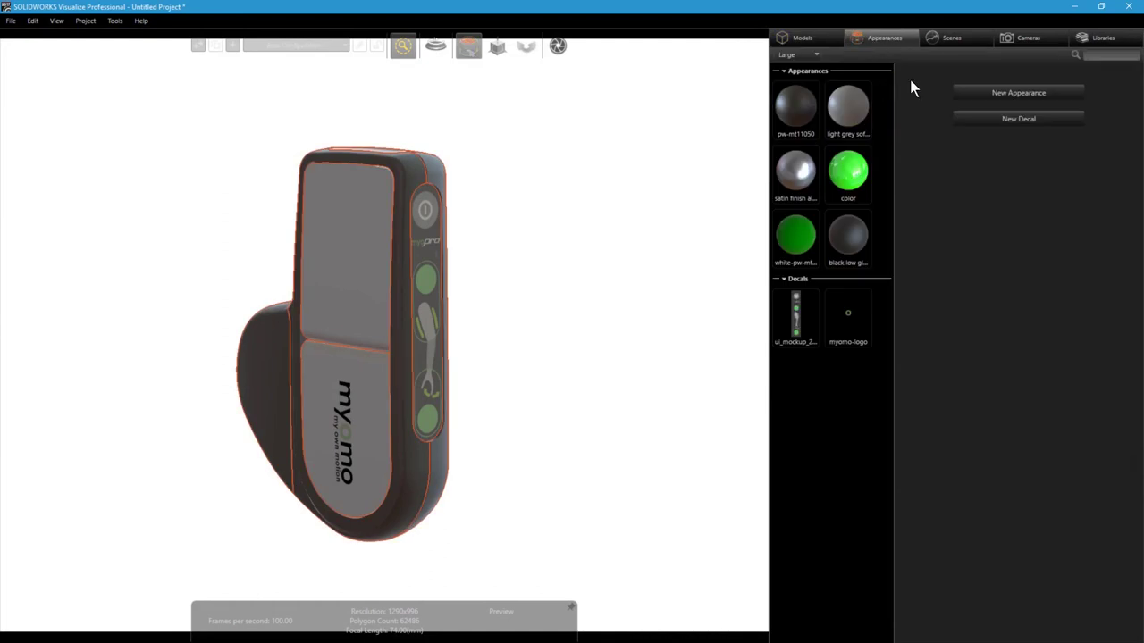
pyautogui.click(1122, 41)
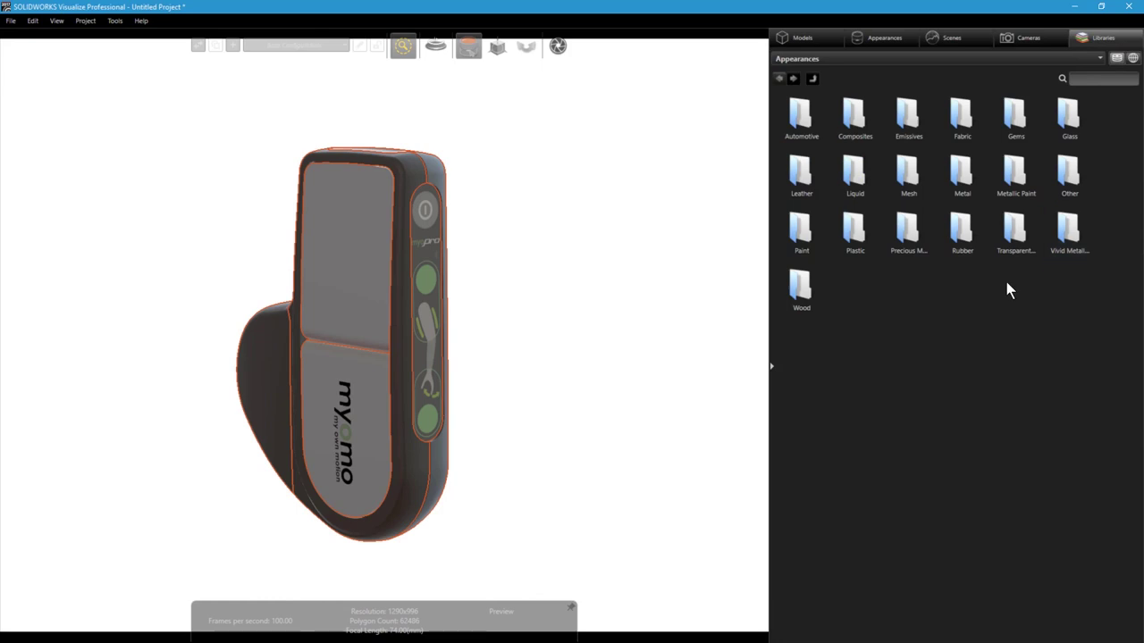
pyautogui.doubleClick(856, 239)
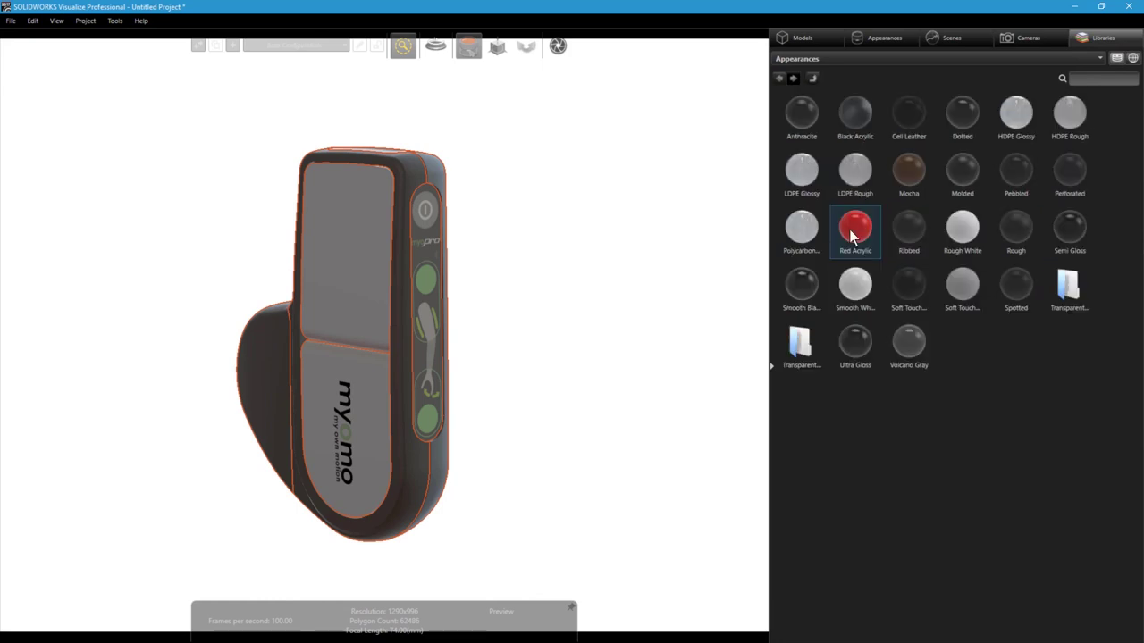
pyautogui.click(813, 78)
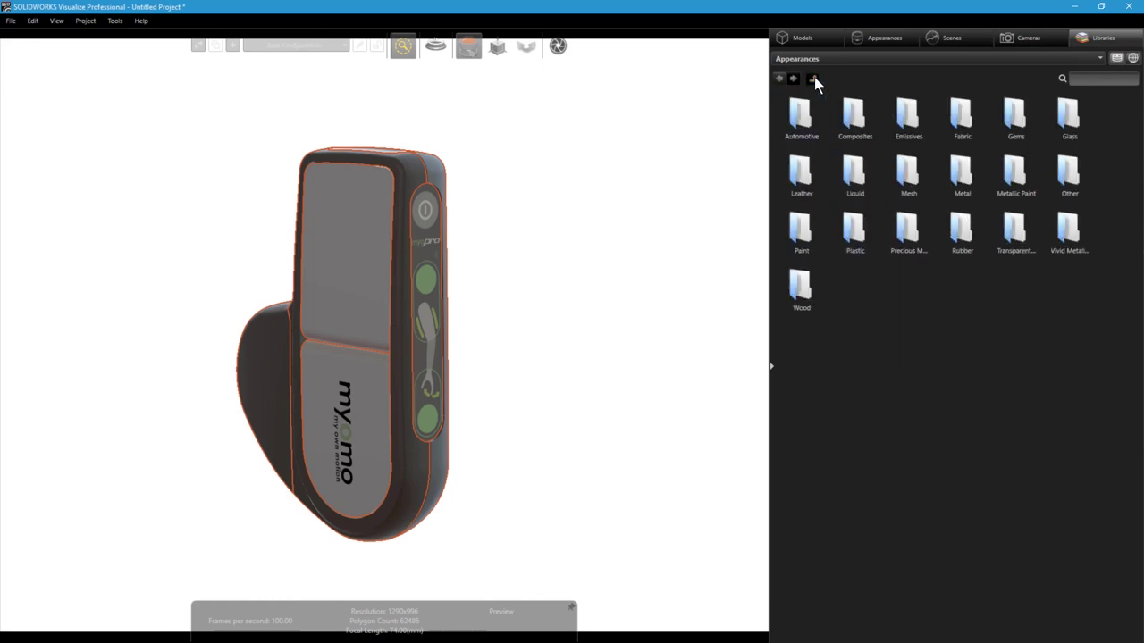
pyautogui.doubleClick(849, 113)
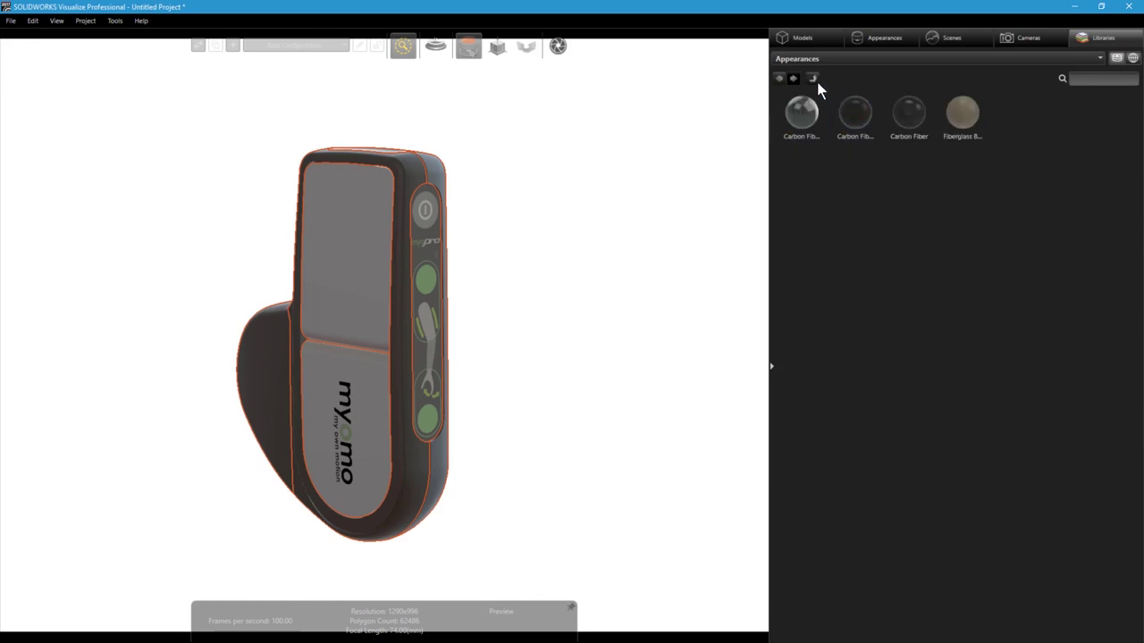
pyautogui.click(813, 78)
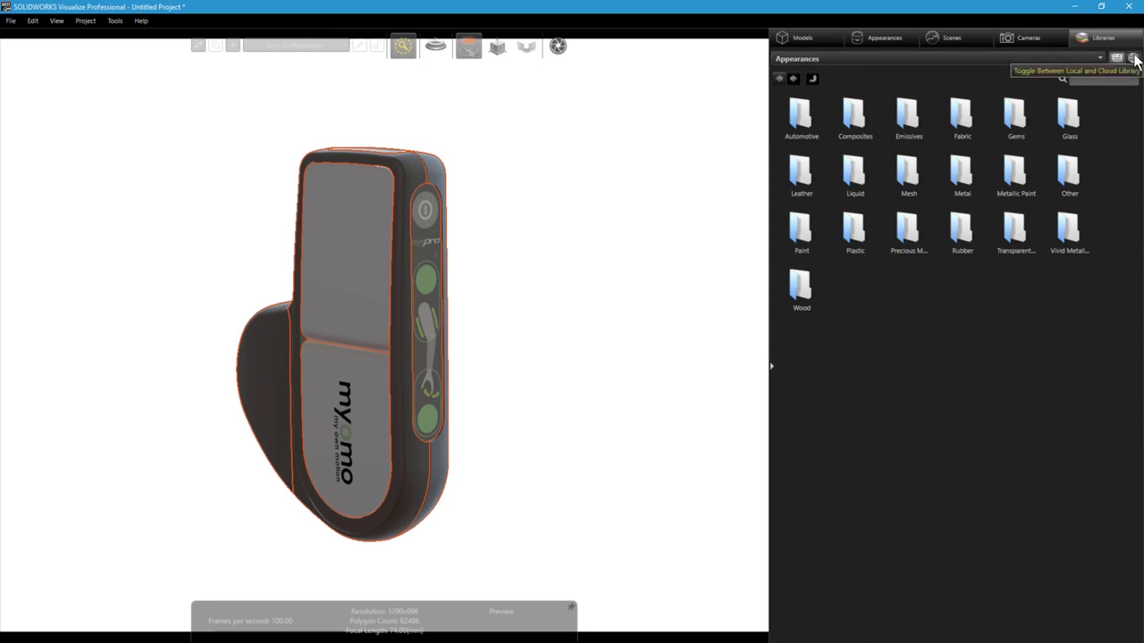
pyautogui.click(1133, 58)
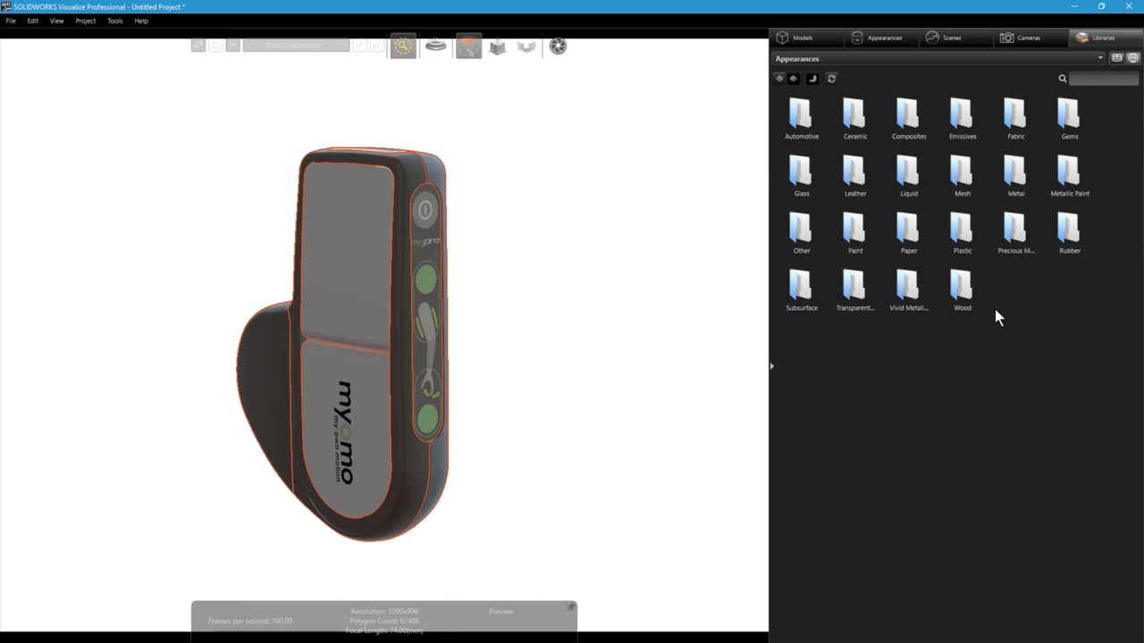
# Download Blue Acrylic from the cloud Plastic category and return to the local library.
pyautogui.doubleClick(972, 231)
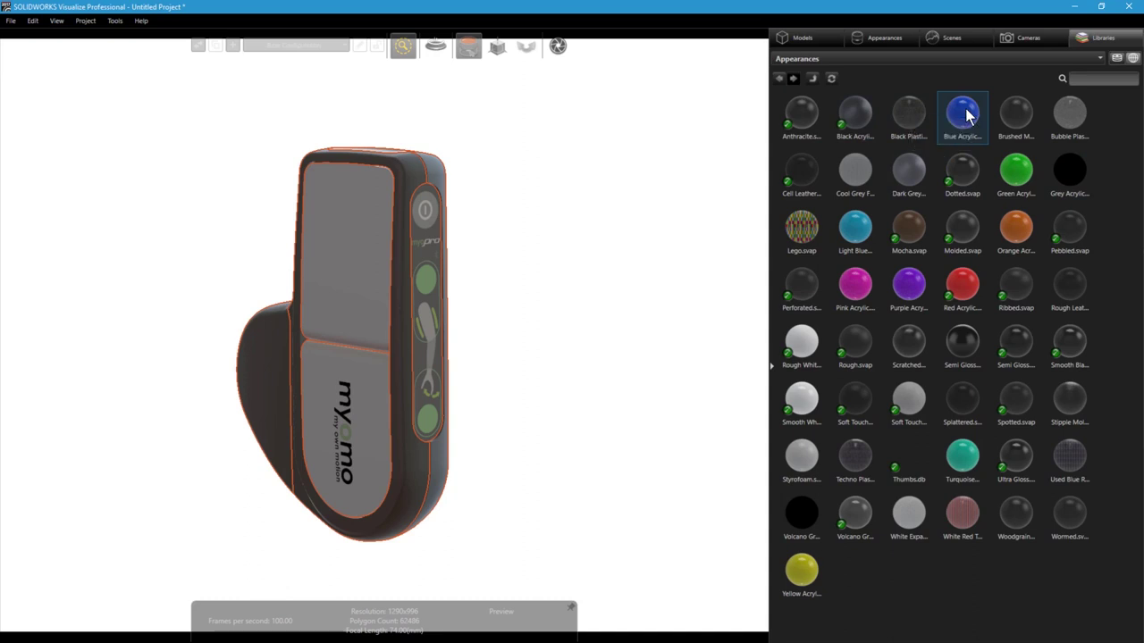
pyautogui.click(966, 114)
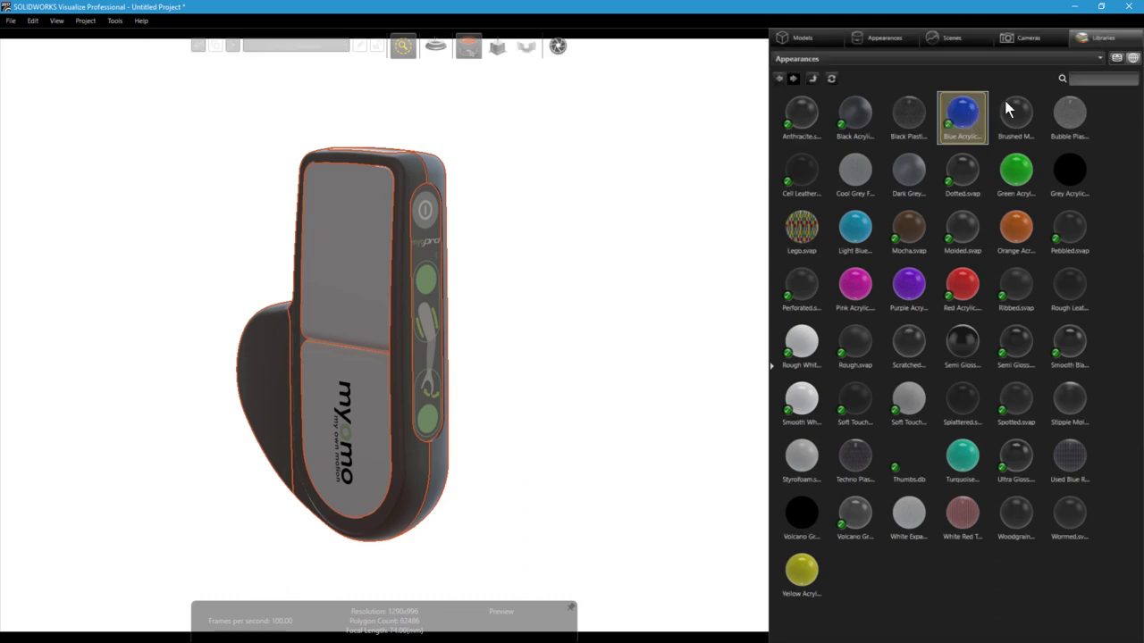
pyautogui.click(1117, 57)
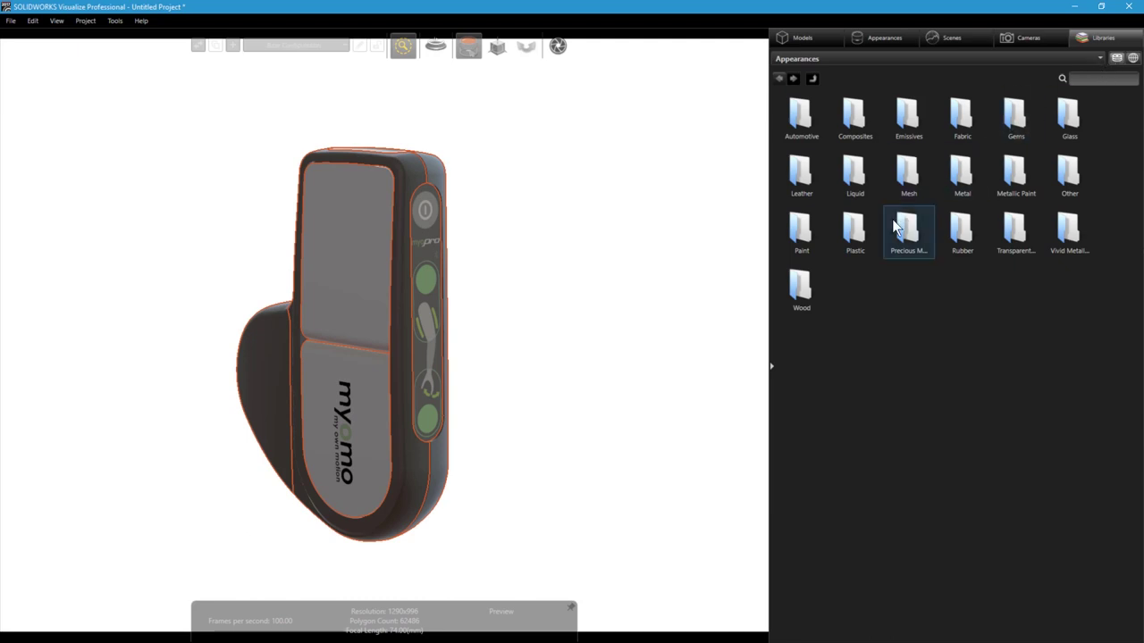
# Apply Red Acrylic from the local Plastic library to the device's side shell.
pyautogui.doubleClick(865, 237)
pyautogui.click(863, 244)
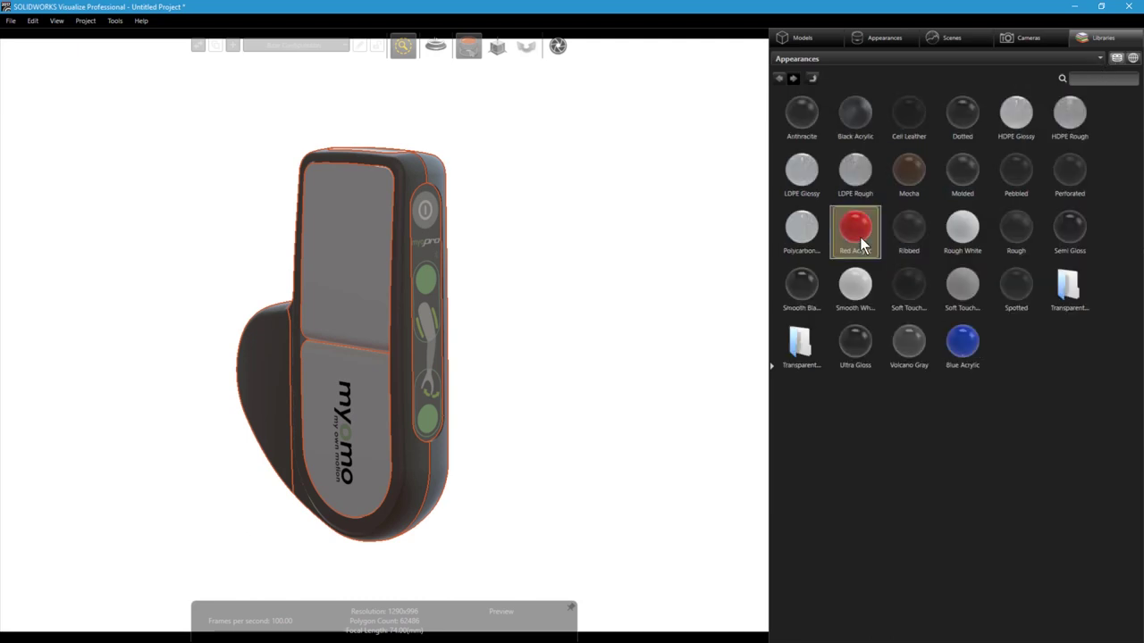
pyautogui.moveTo(837, 249); pyautogui.dragTo(452, 186)
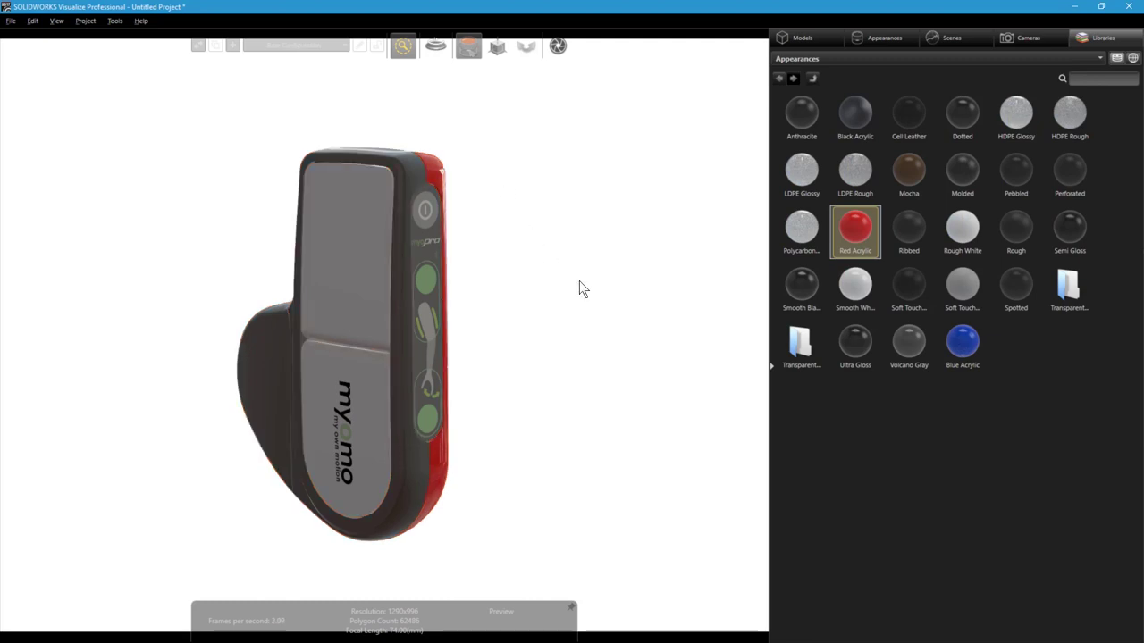
pyautogui.moveTo(579, 289)
pyautogui.mouseDown()
pyautogui.moveTo(396, 286)
pyautogui.moveTo(551, 288)
pyautogui.mouseUp()
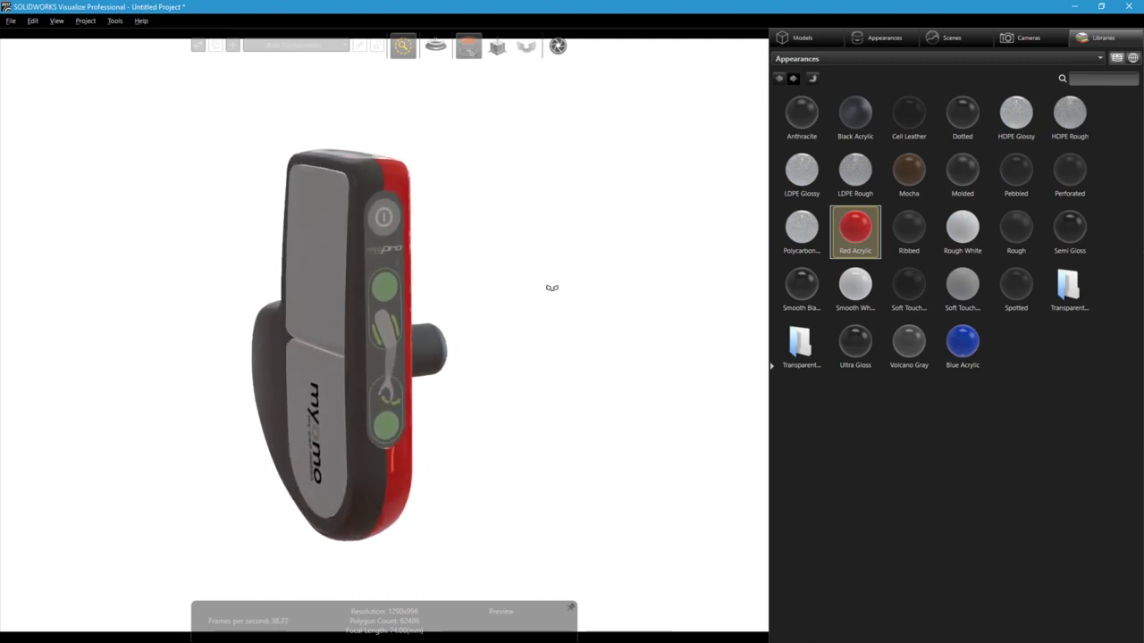
pyautogui.moveTo(403, 46)
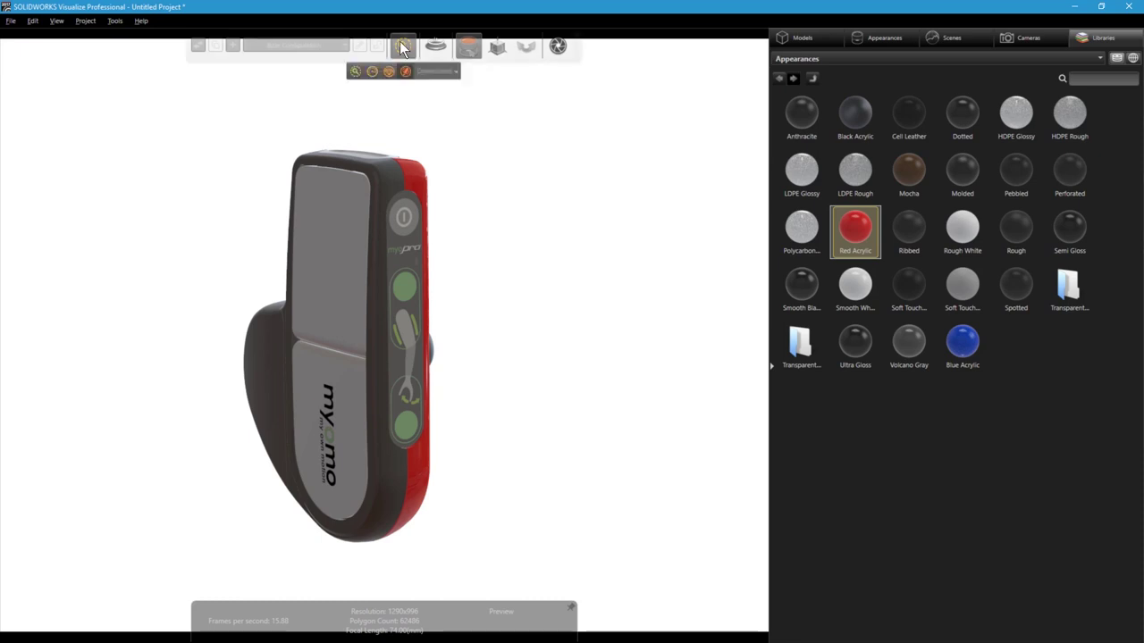
# Switch rendering to Fast mode with shadows and show Red Acrylic's settings among project appearances.
pyautogui.click(372, 72)
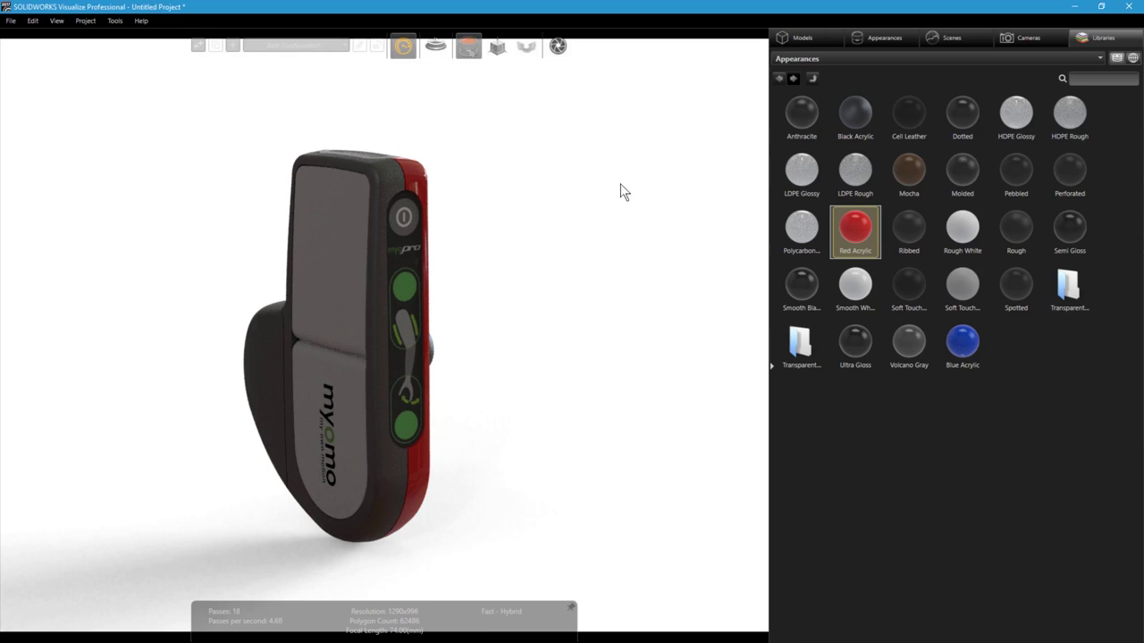
pyautogui.click(899, 39)
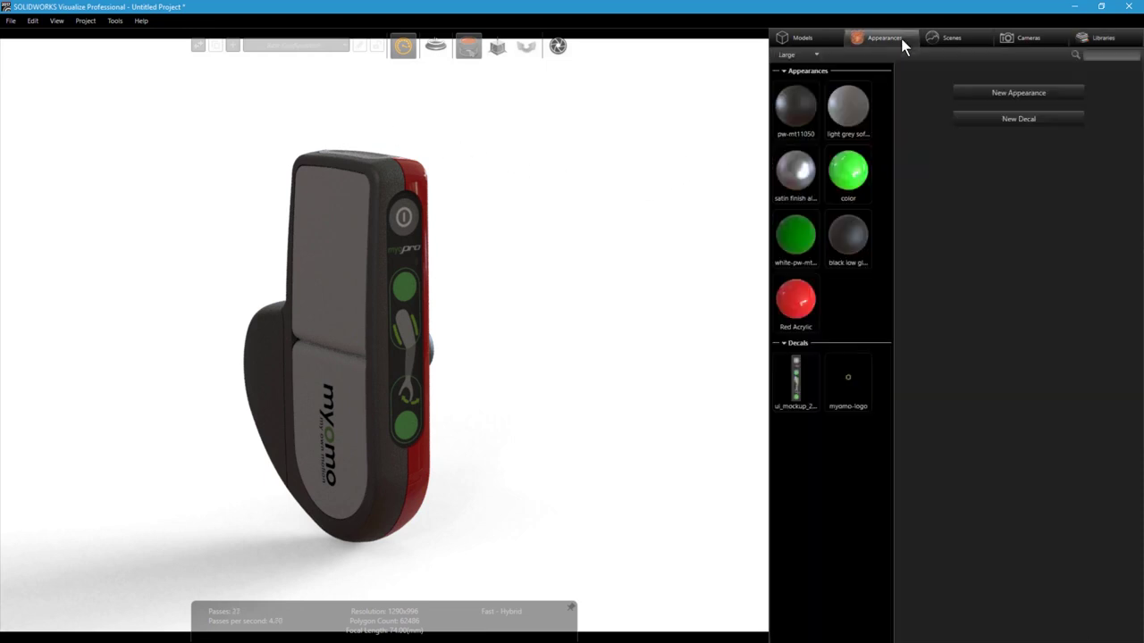
pyautogui.click(814, 290)
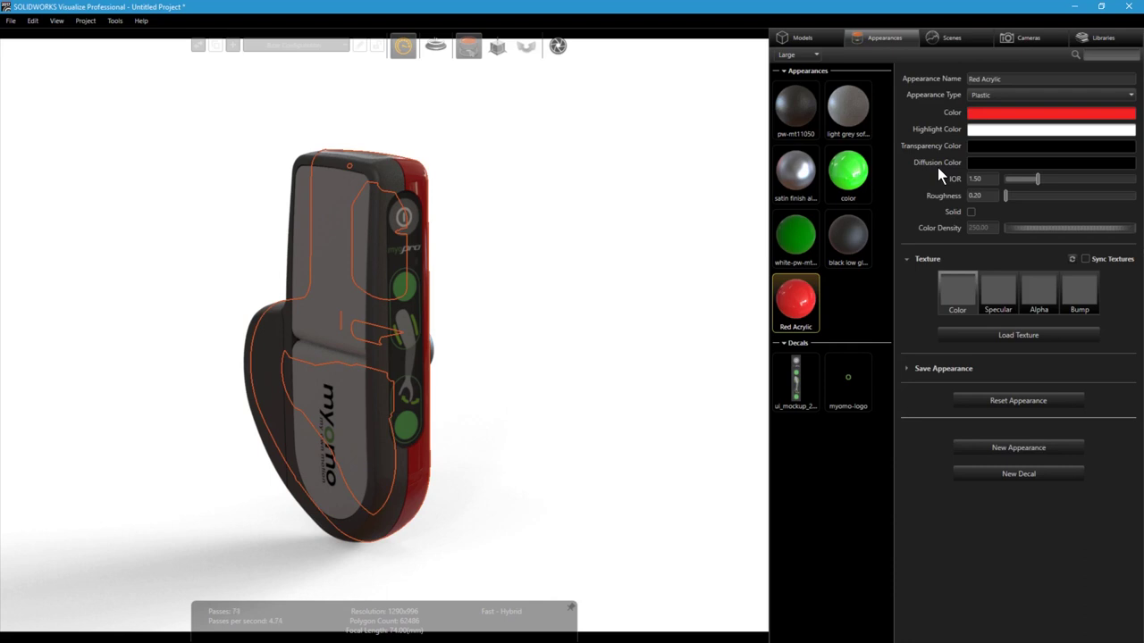
# Change the Red Acrylic appearance type from plastic to Paint, giving it clearcoat settings.
pyautogui.click(1012, 95)
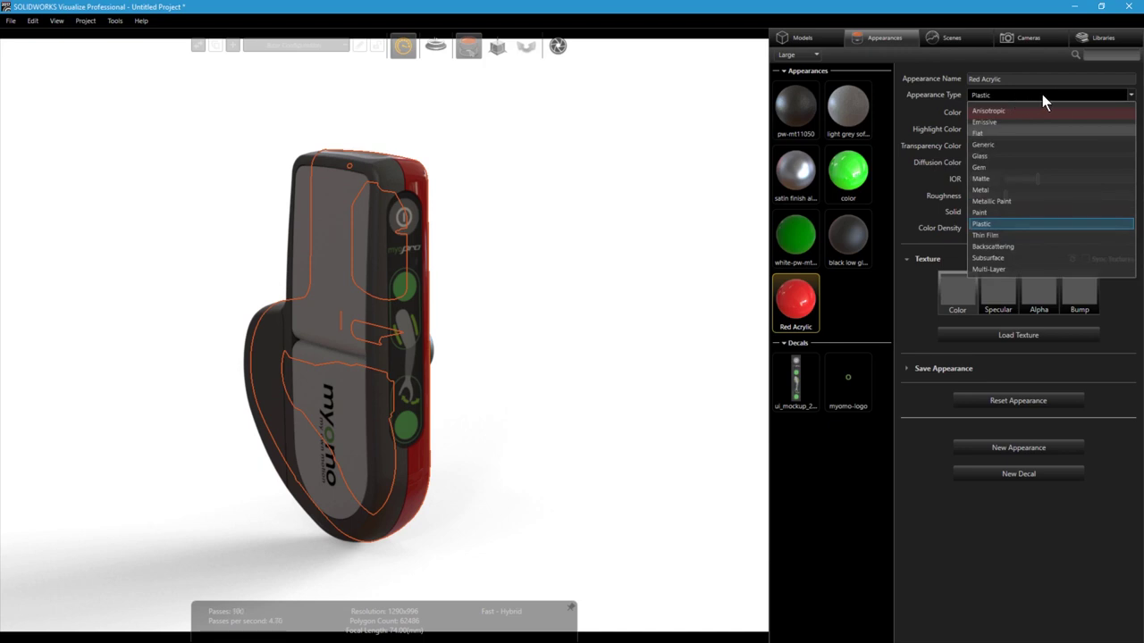
pyautogui.click(1042, 94)
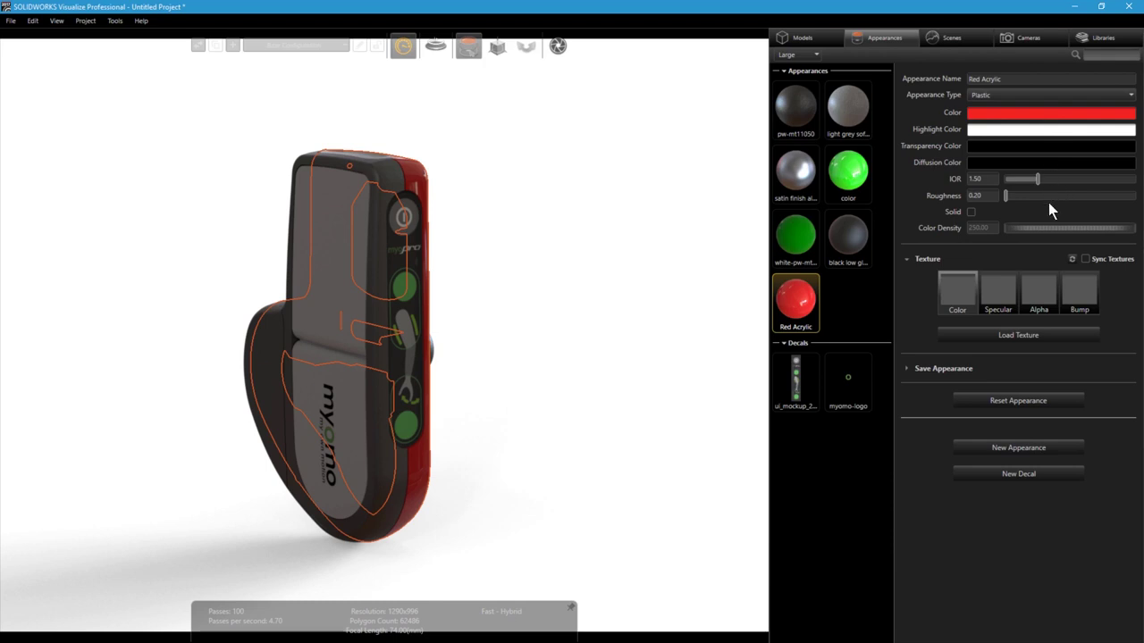
pyautogui.click(1043, 96)
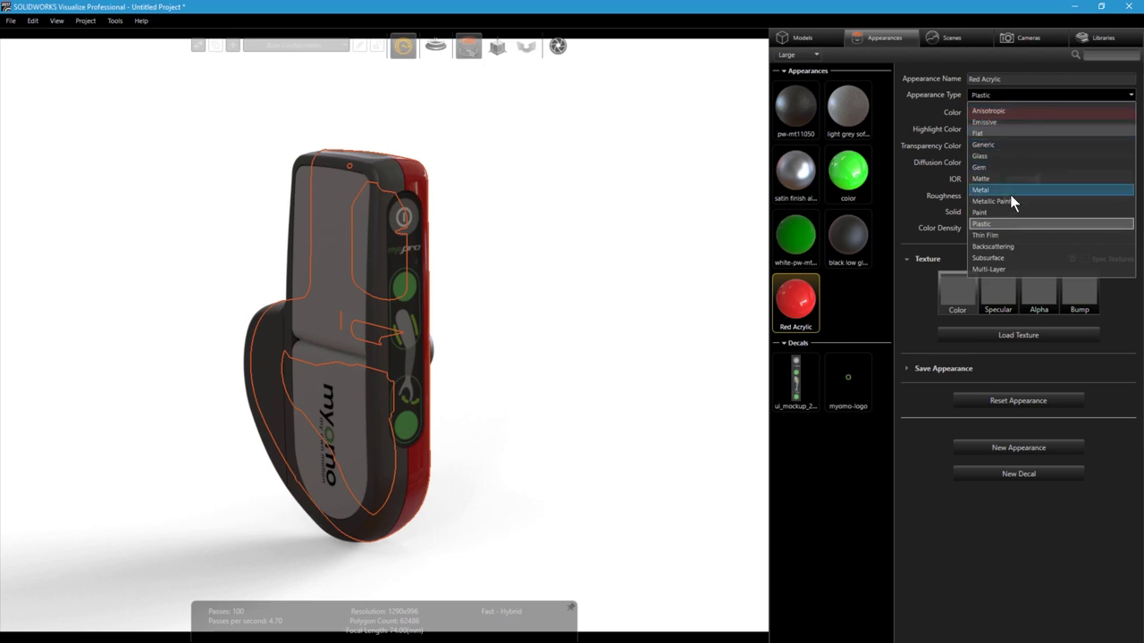
pyautogui.click(1009, 211)
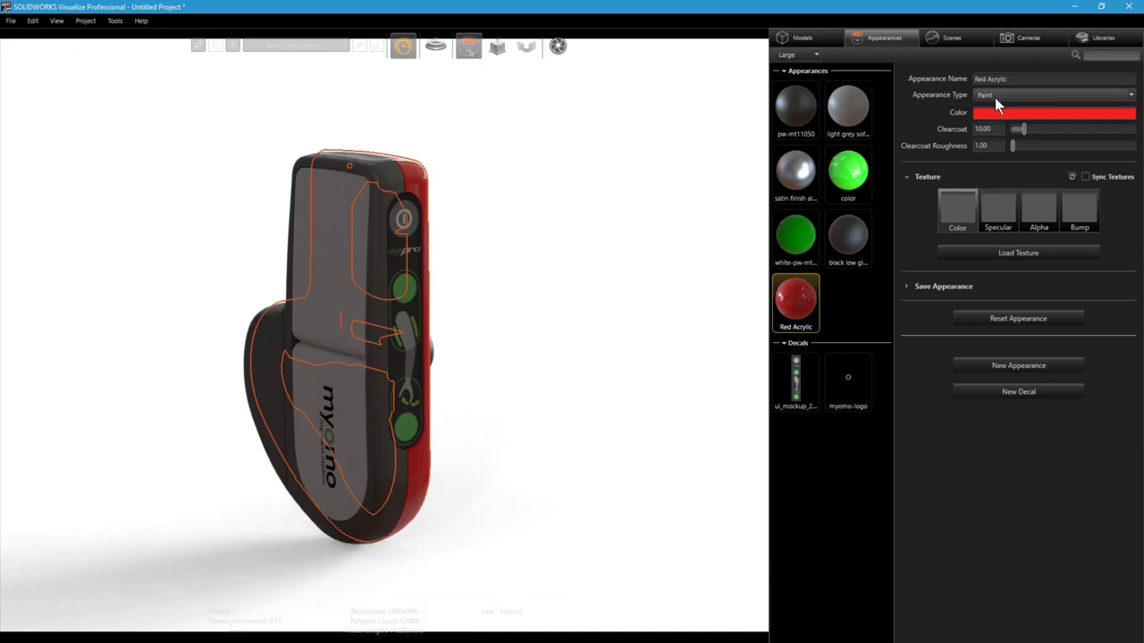
pyautogui.click(1100, 40)
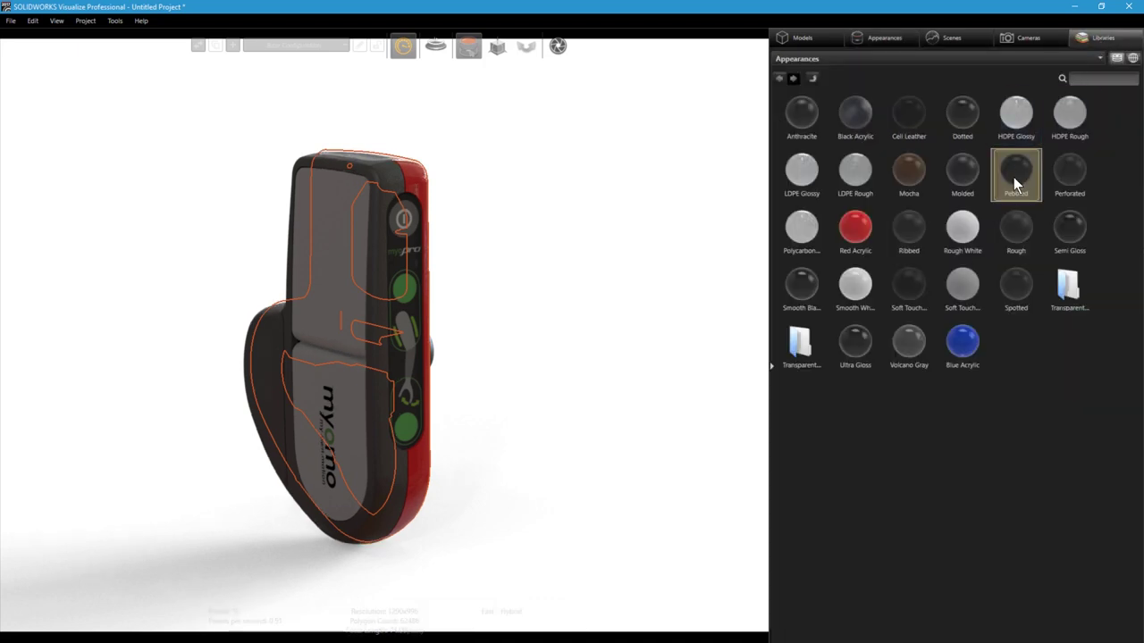
# Apply the Pebbled material from the library to the device's black shell.
pyautogui.moveTo(1014, 177)
pyautogui.mouseDown()
pyautogui.moveTo(456, 165)
pyautogui.moveTo(420, 173)
pyautogui.moveTo(413, 220)
pyautogui.mouseUp()
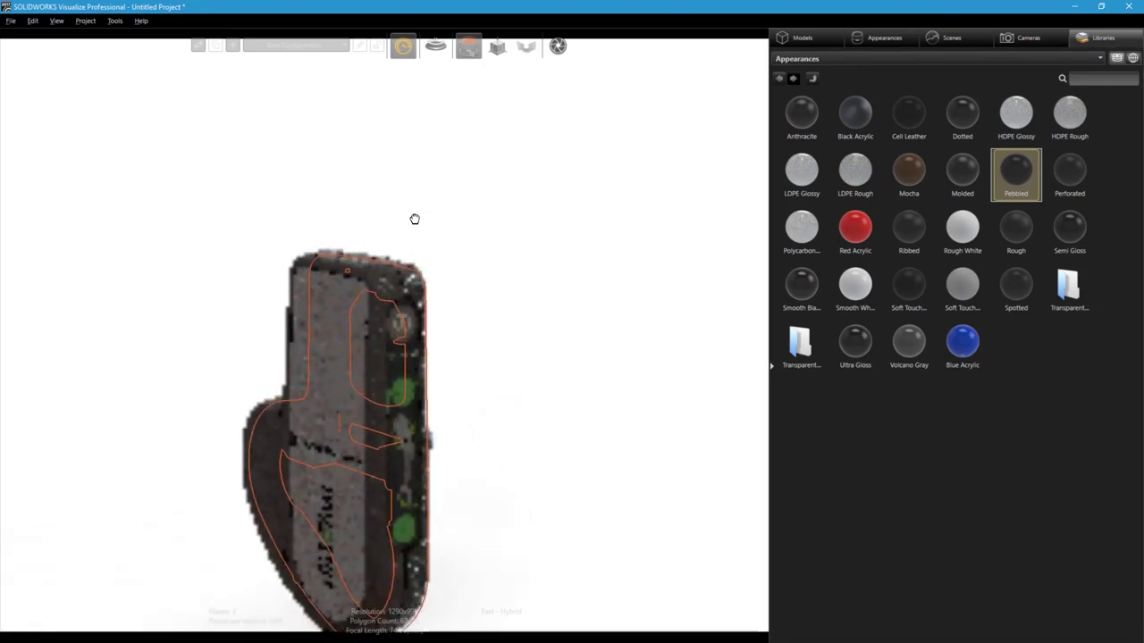
pyautogui.scroll(3, 413, 178)
pyautogui.scroll(3, 413, 179)
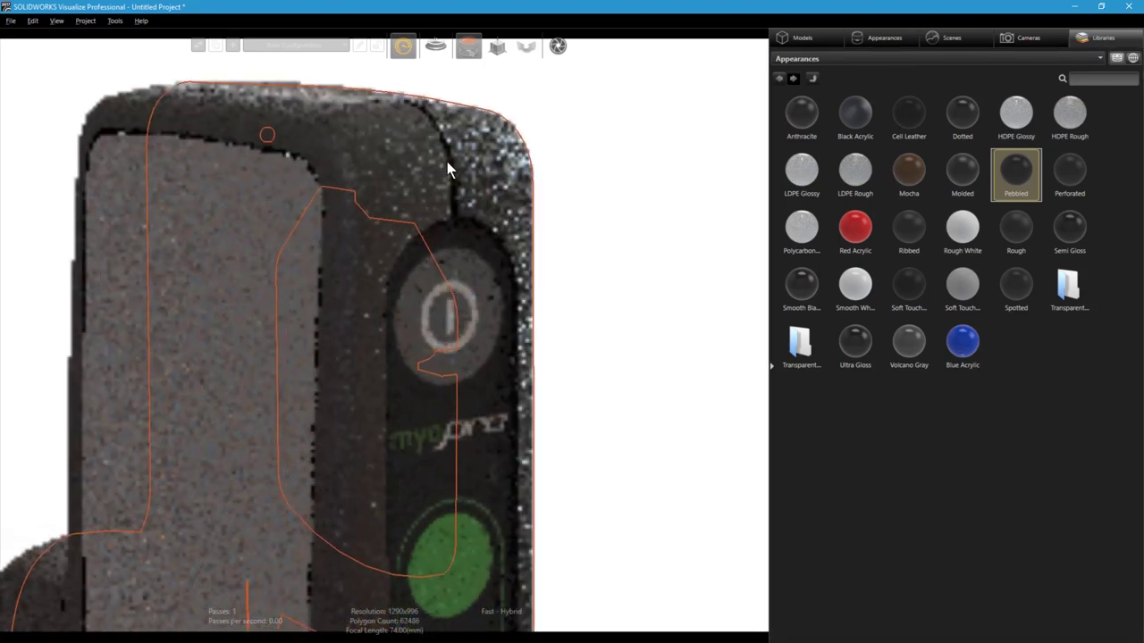
pyautogui.moveTo(555, 198); pyautogui.dragTo(577, 188)
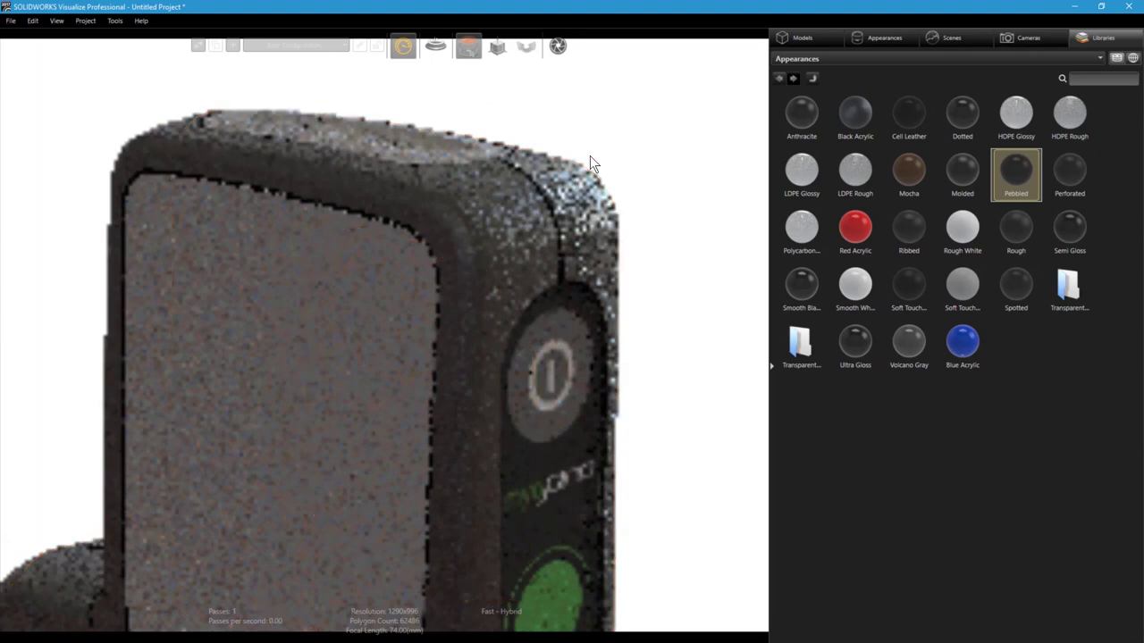
# Raise the Pebbled texture's Scale All from 0.0127 to 0.2210 so the bumps show.
pyautogui.click(867, 39)
pyautogui.click(840, 298)
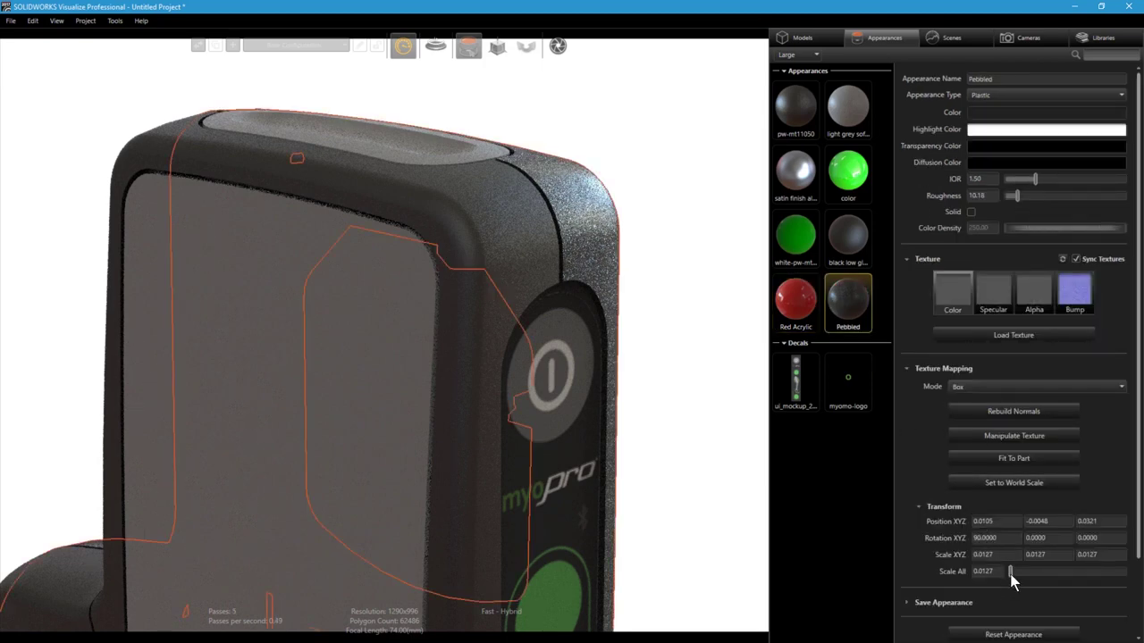
pyautogui.moveTo(1011, 572); pyautogui.dragTo(1013, 572)
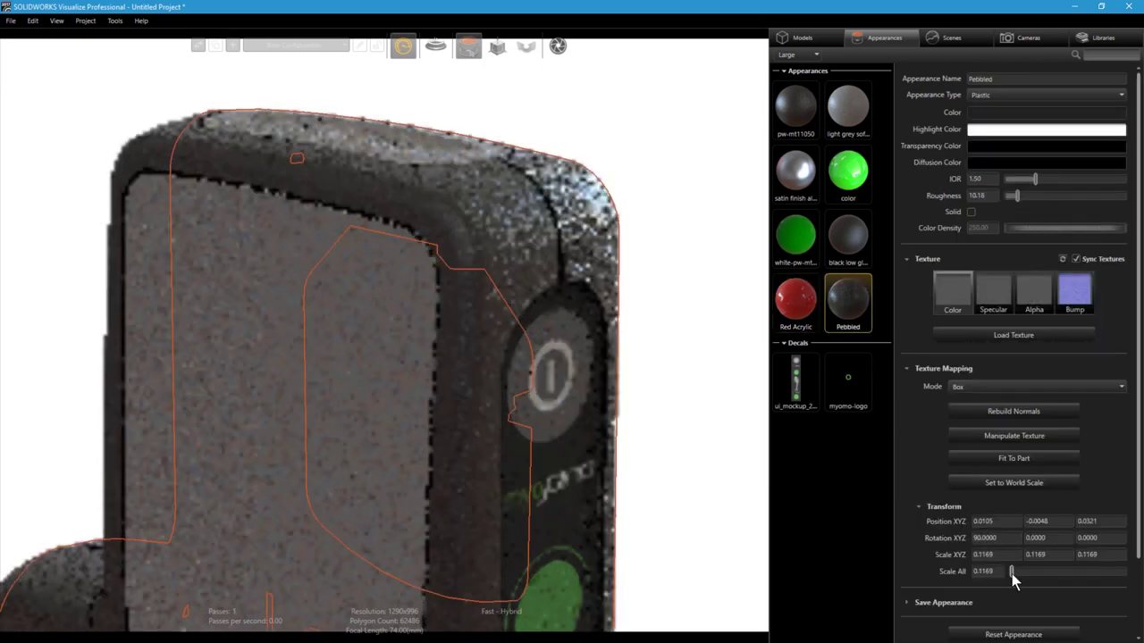
pyautogui.click(740, 476)
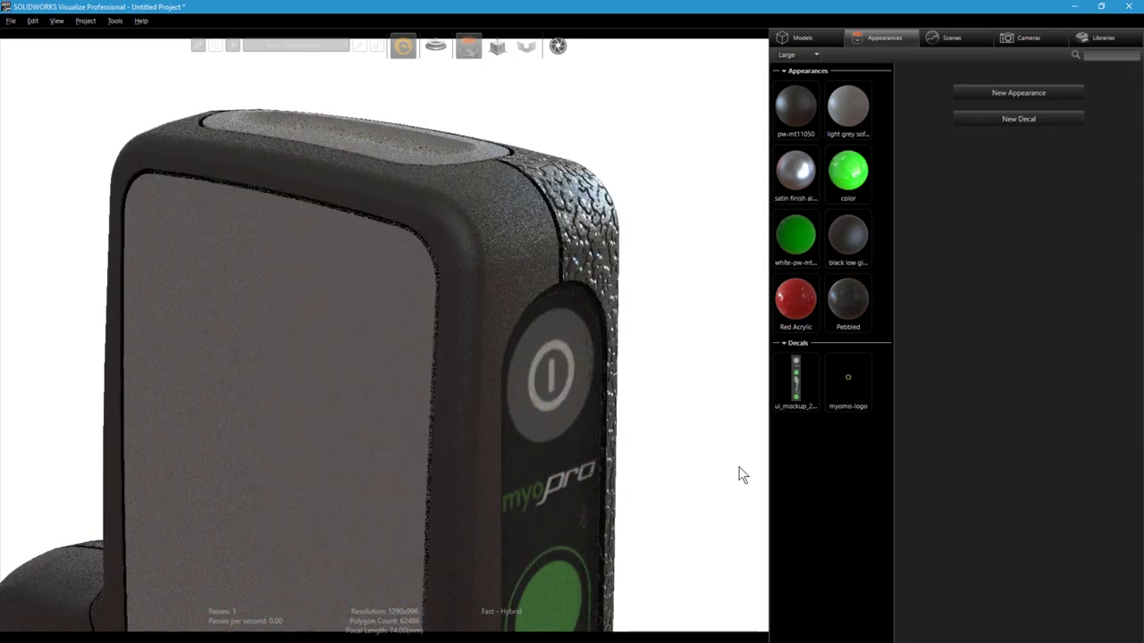
pyautogui.moveTo(671, 383); pyautogui.dragTo(693, 407)
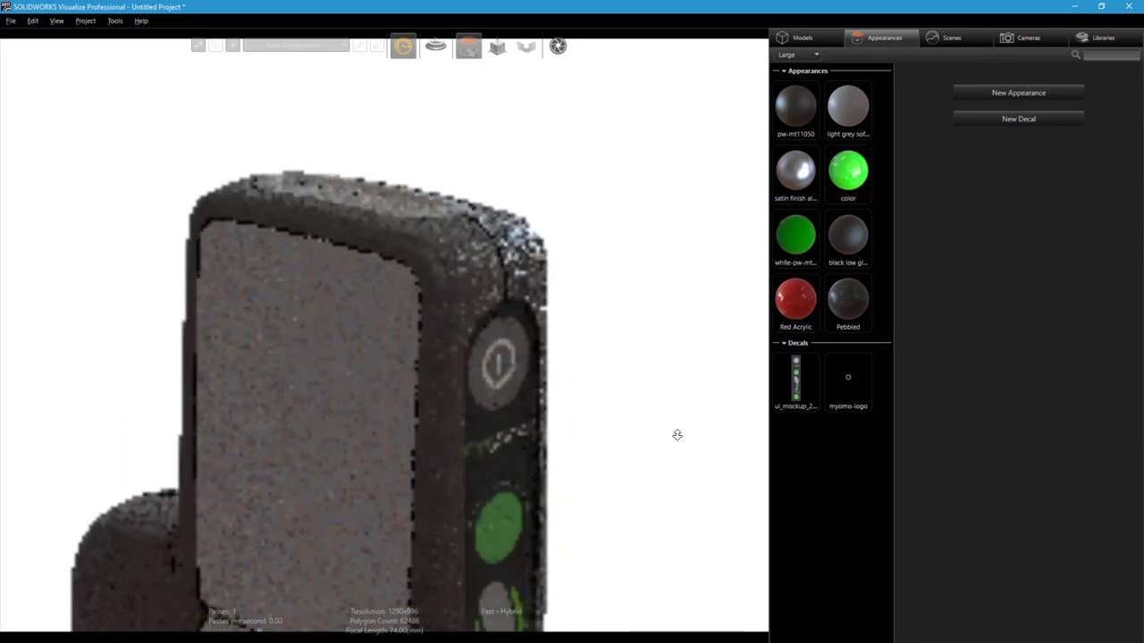
# Apply Gloss Paint from the library's Paint folder to the device's side.
pyautogui.click(1085, 36)
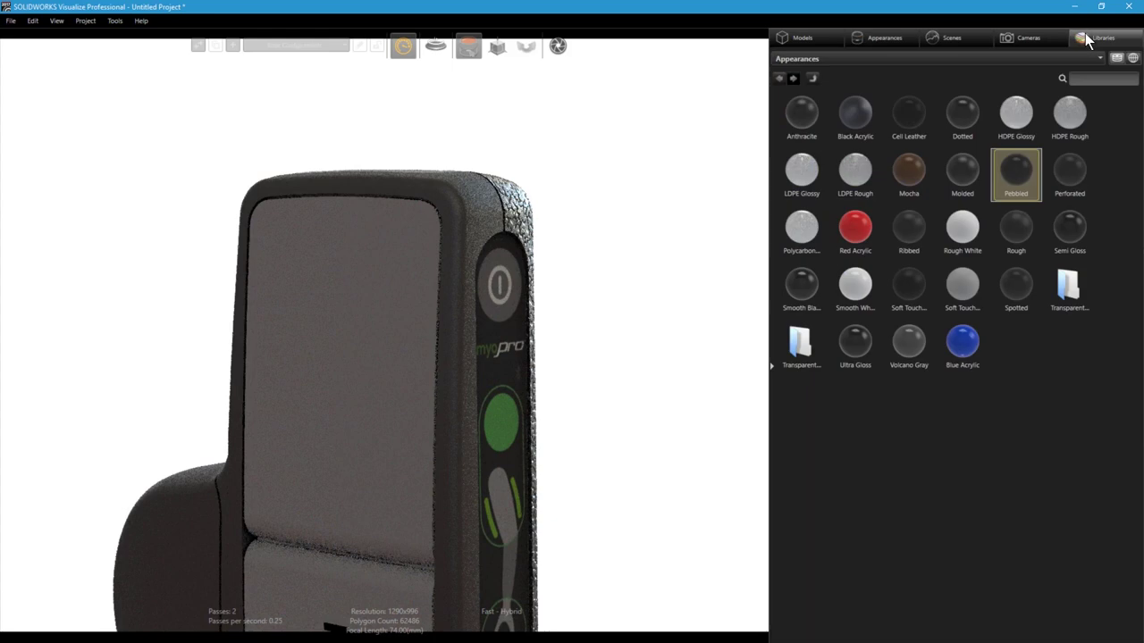
pyautogui.click(811, 79)
pyautogui.doubleClick(802, 228)
pyautogui.moveTo(855, 115); pyautogui.dragTo(523, 286)
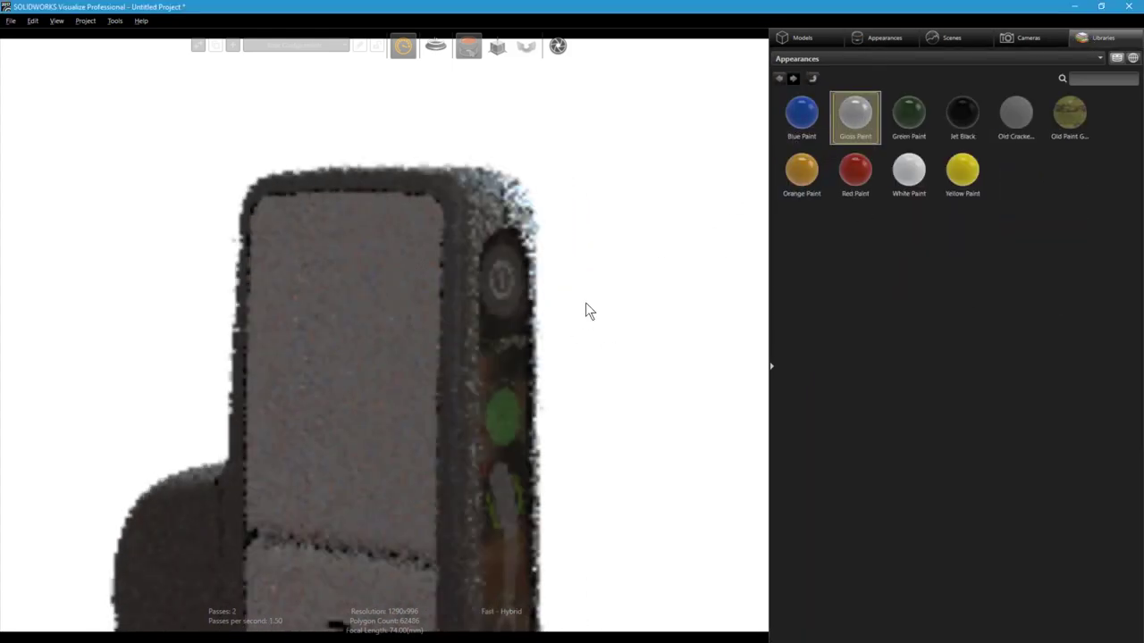
# Review the Gloss Paint and Pebbled appearances in the project's appearance list.
pyautogui.click(875, 39)
pyautogui.click(801, 365)
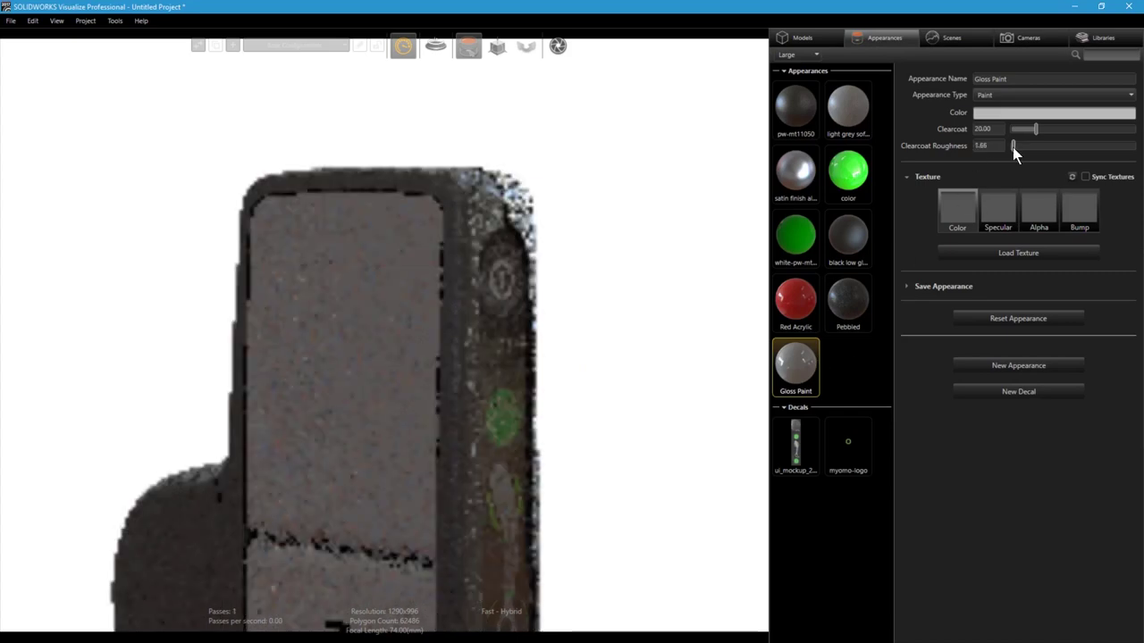
pyautogui.click(688, 232)
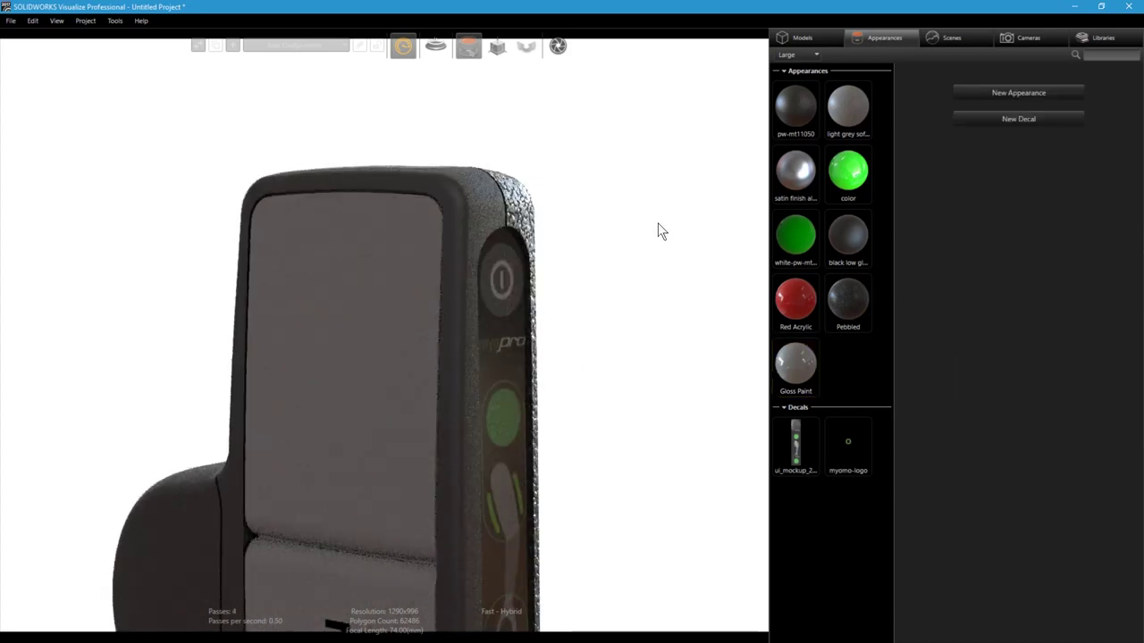
pyautogui.click(478, 193)
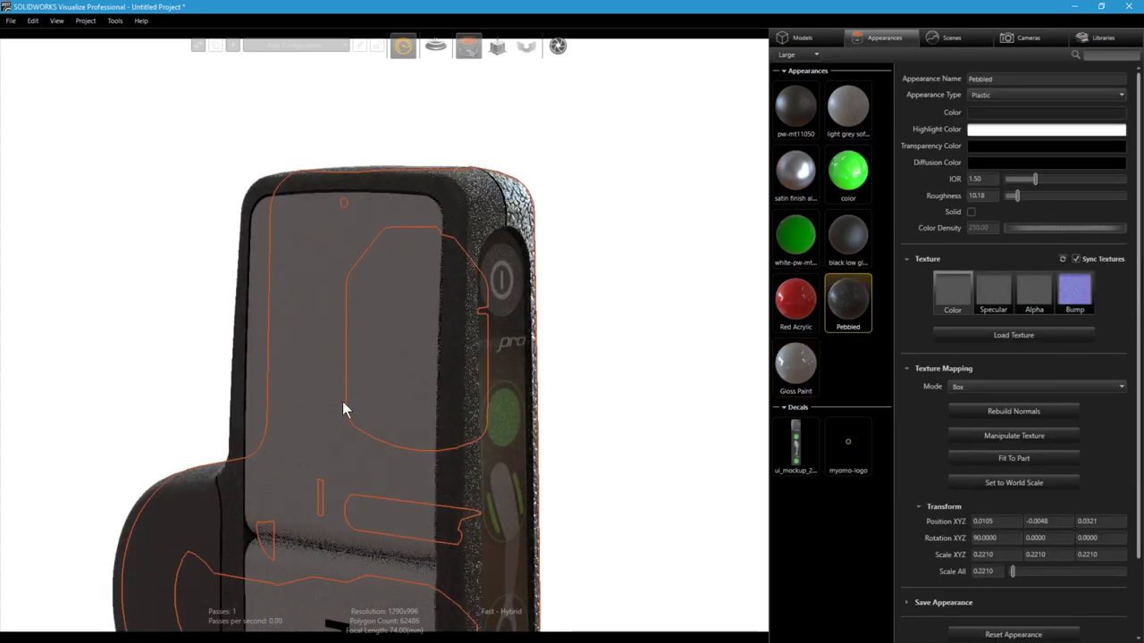
pyautogui.moveTo(430, 477); pyautogui.dragTo(419, 491)
pyautogui.scroll(-3, 399, 364)
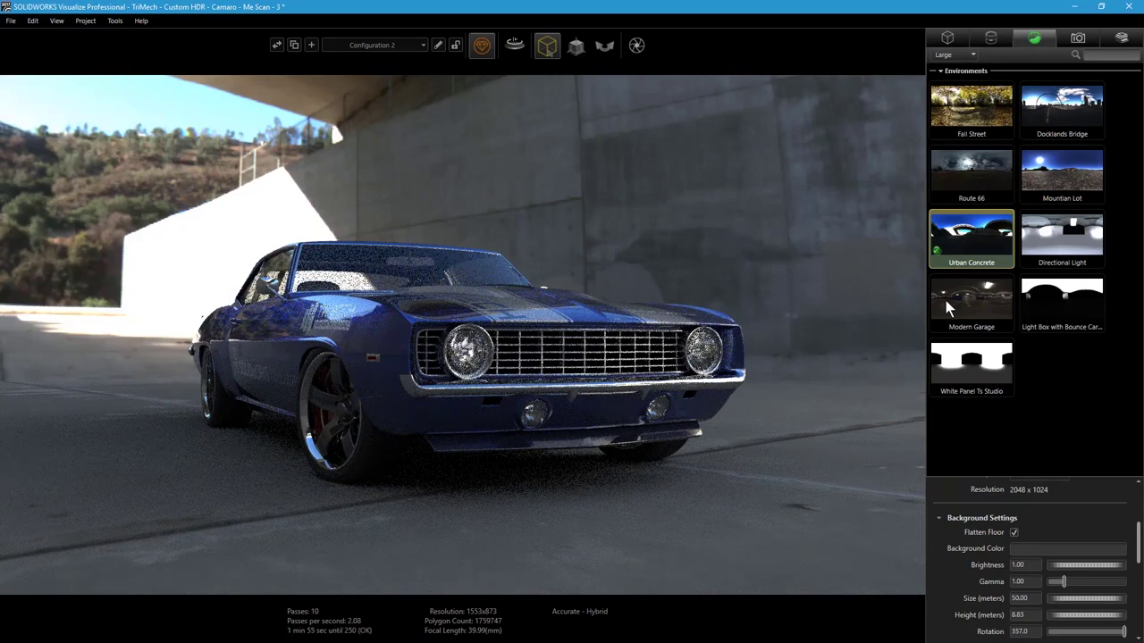
# Try Modern Garage, Directional Light and White Panel environments, then use Docklands Bridge rotated.
pyautogui.moveTo(946, 301); pyautogui.dragTo(862, 292)
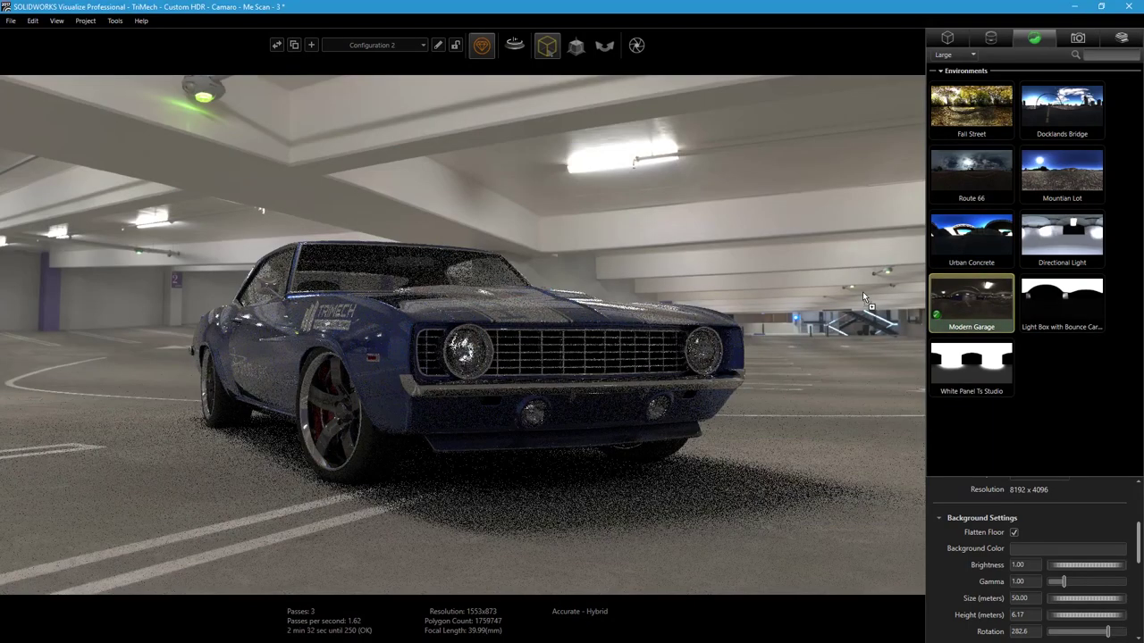
pyautogui.moveTo(1062, 237); pyautogui.dragTo(851, 247)
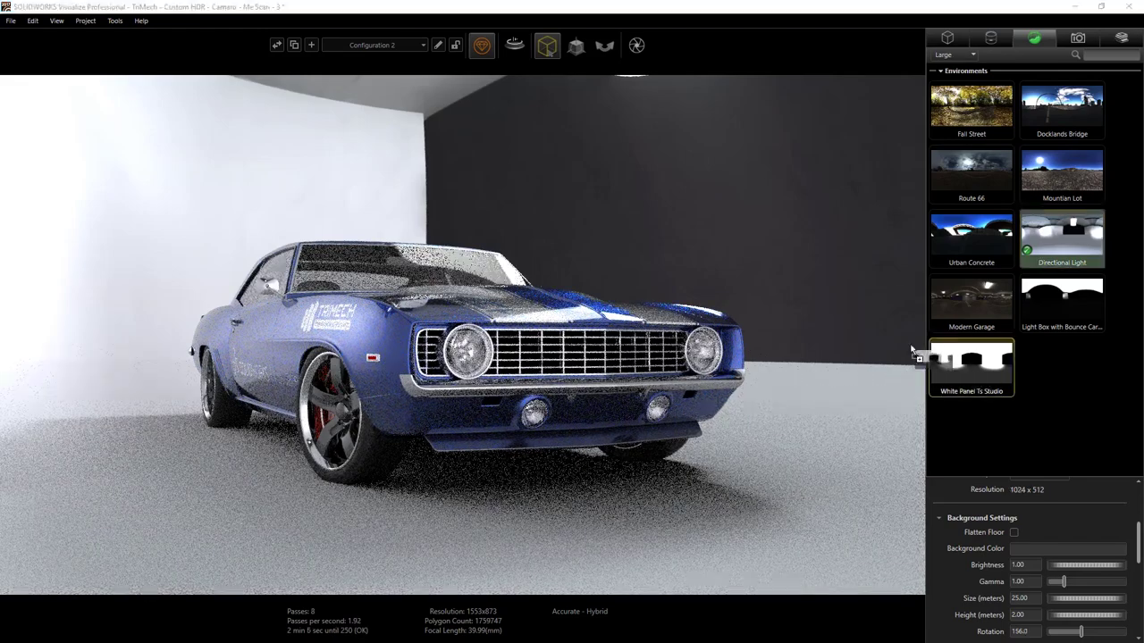
pyautogui.moveTo(972, 366); pyautogui.dragTo(851, 313)
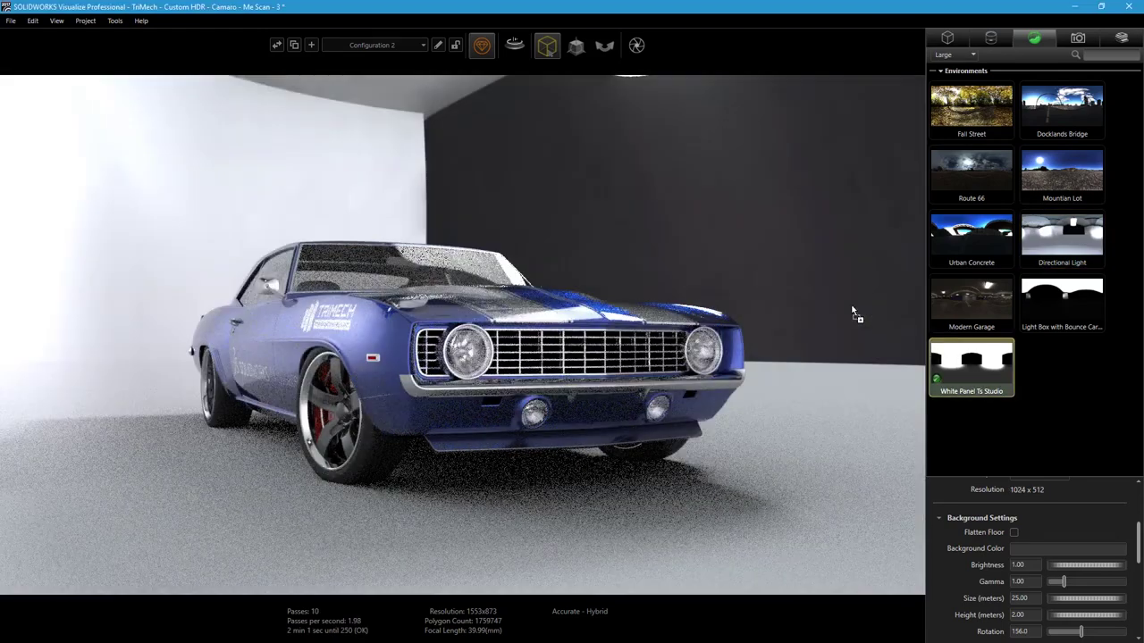
pyautogui.moveTo(1061, 107); pyautogui.dragTo(863, 194)
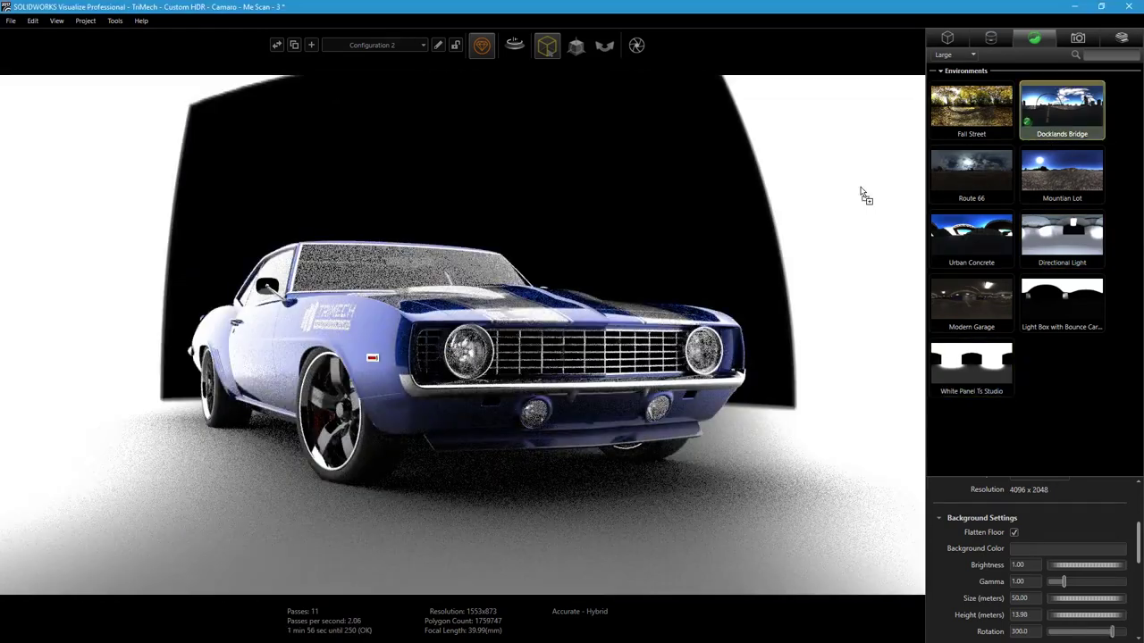
pyautogui.scroll(-5, 848, 365)
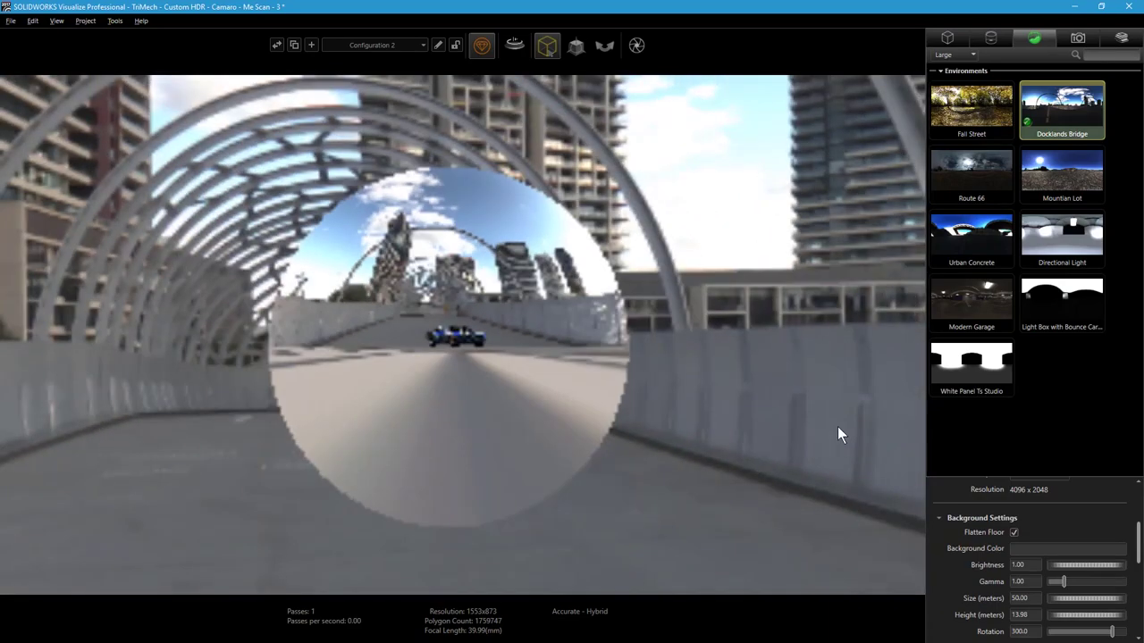
pyautogui.moveTo(838, 436)
pyautogui.keyDown('ctrl'); pyautogui.mouseDown()
pyautogui.moveTo(408, 414)
pyautogui.moveTo(98, 423)
pyautogui.moveTo(130, 415)
pyautogui.mouseUp(); pyautogui.keyUp('ctrl')
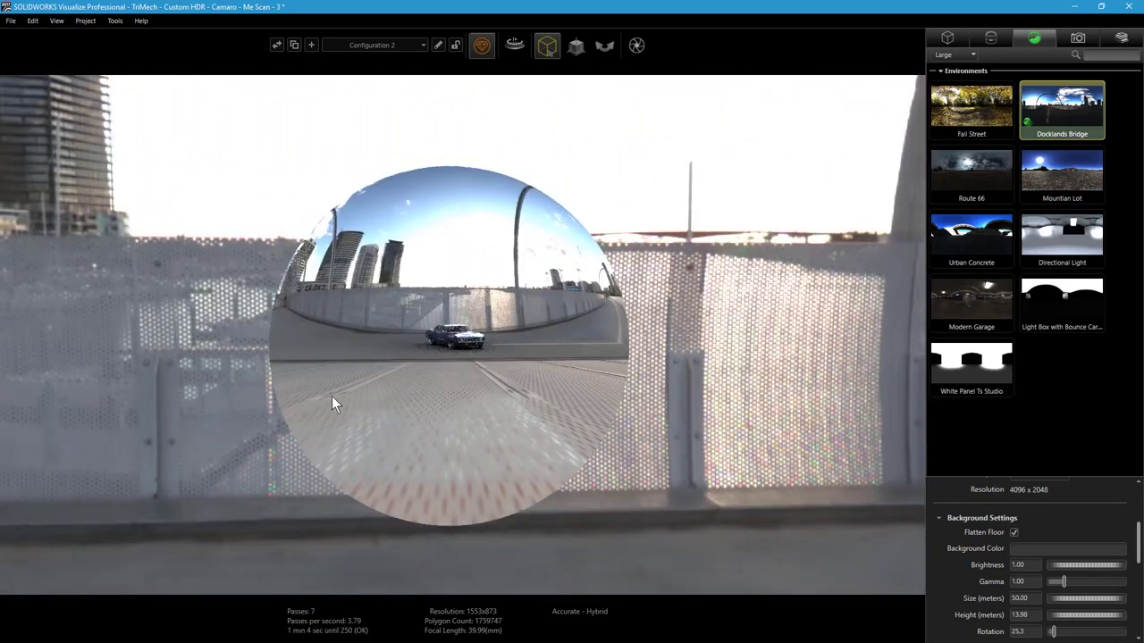
pyautogui.scroll(5, 332, 396)
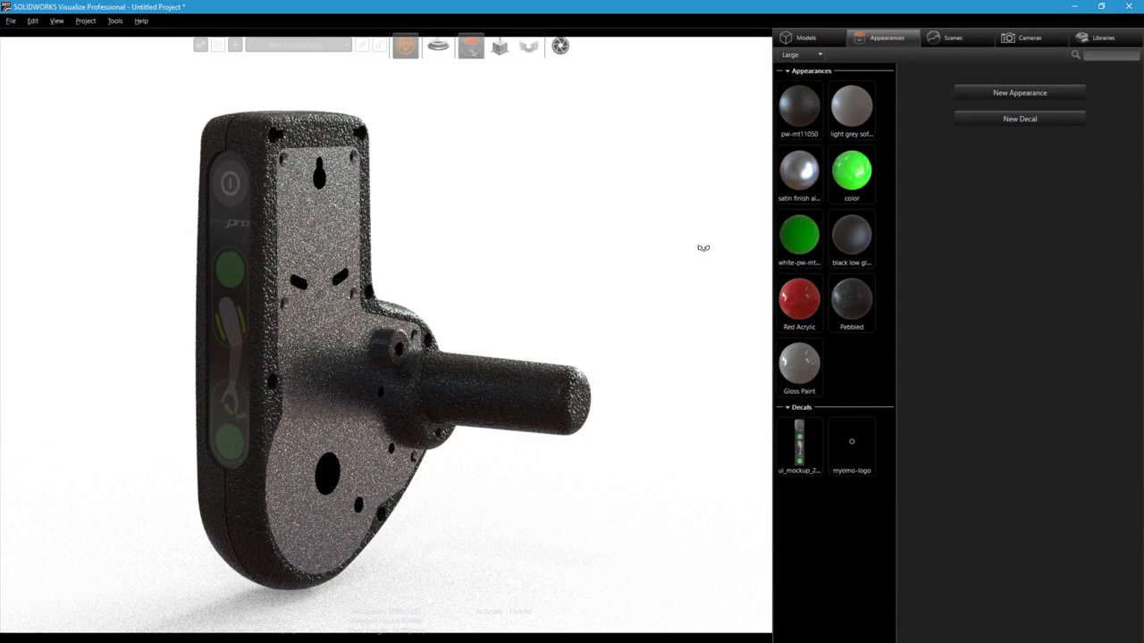
# Orbit the pebbled device round to its front and show the scene environment settings.
pyautogui.moveTo(703, 247); pyautogui.dragTo(277, 276)
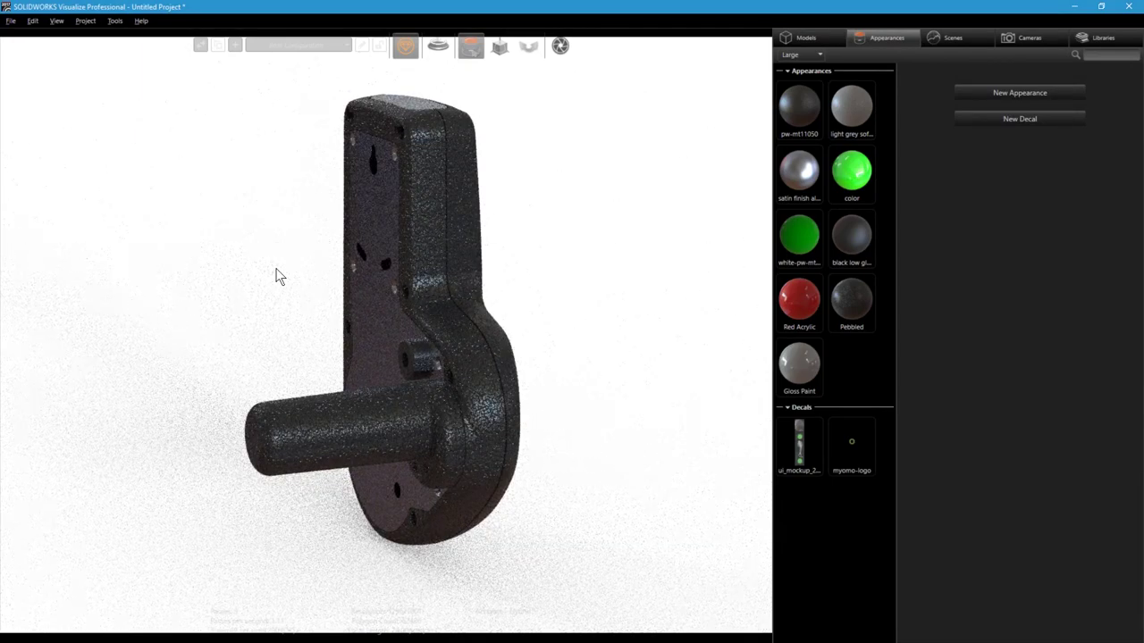
pyautogui.moveTo(512, 118)
pyautogui.mouseDown()
pyautogui.moveTo(25, 77)
pyautogui.moveTo(6, 60)
pyautogui.mouseUp()
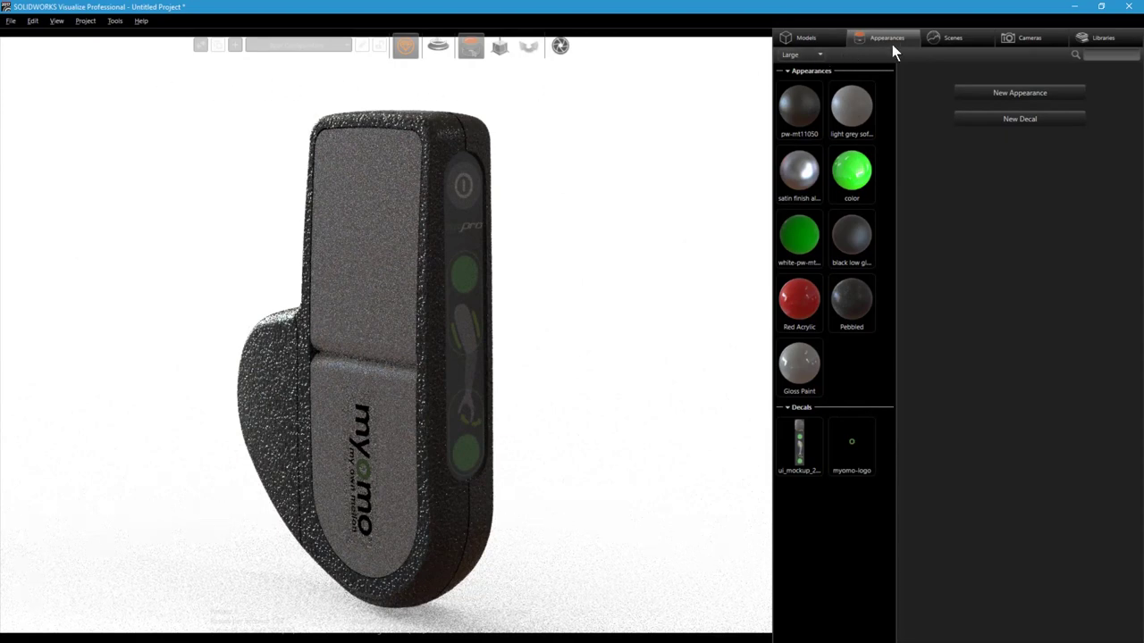
pyautogui.click(933, 41)
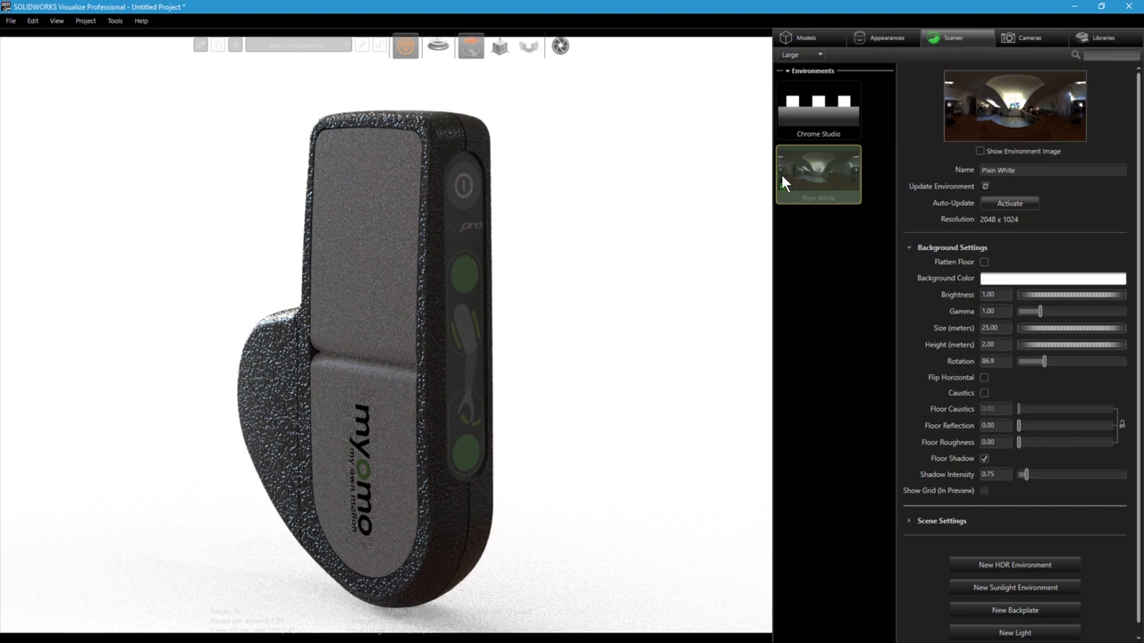
pyautogui.click(980, 152)
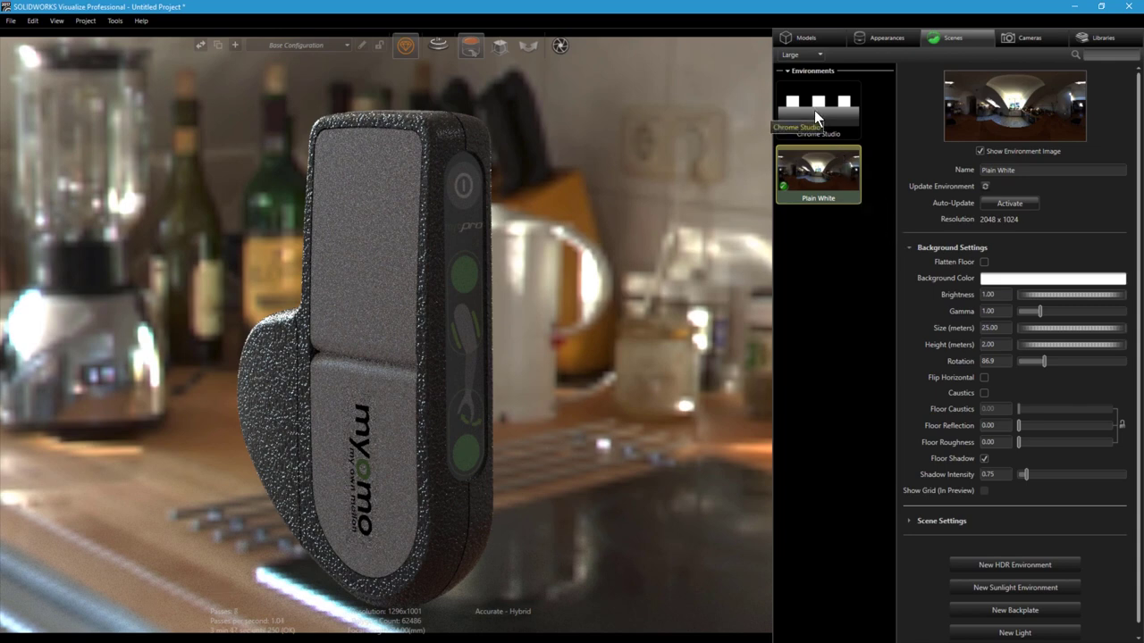
pyautogui.moveTo(814, 109); pyautogui.dragTo(729, 117)
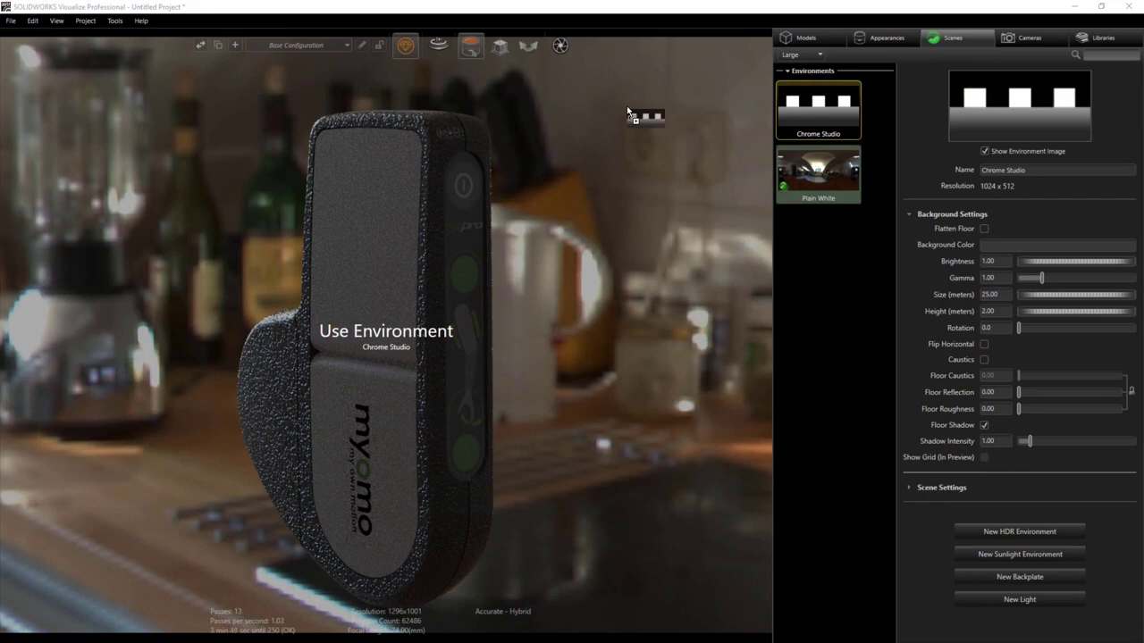
pyautogui.moveTo(627, 106); pyautogui.dragTo(626, 106)
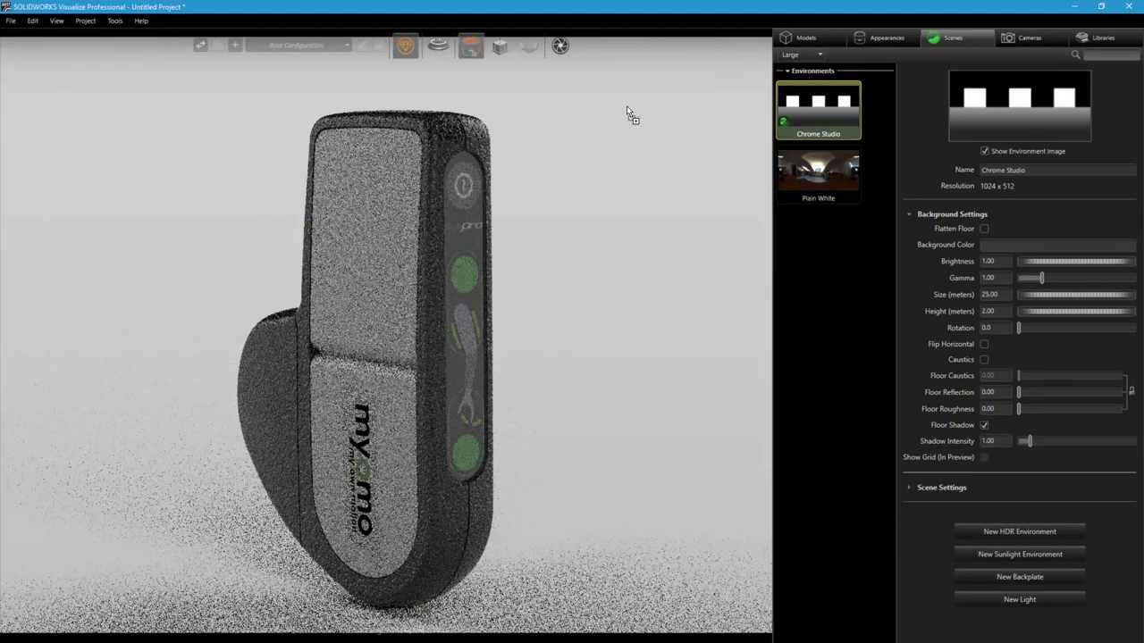
pyautogui.moveTo(627, 106); pyautogui.dragTo(445, 294)
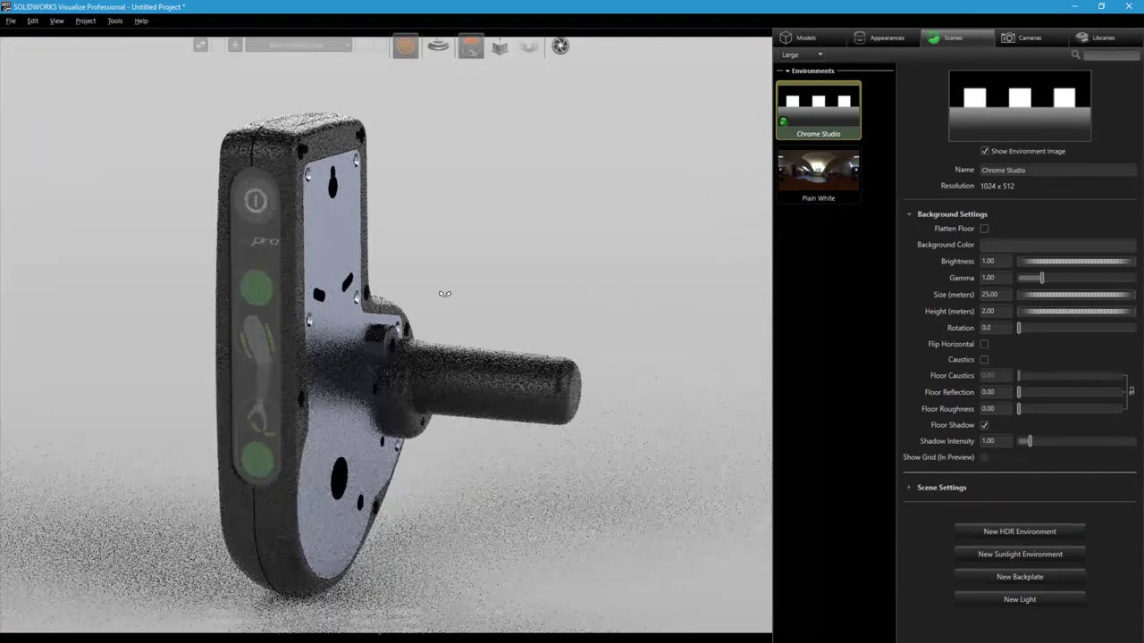
pyautogui.moveTo(712, 118)
pyautogui.mouseDown()
pyautogui.moveTo(677, 97)
pyautogui.moveTo(349, 98)
pyautogui.mouseUp()
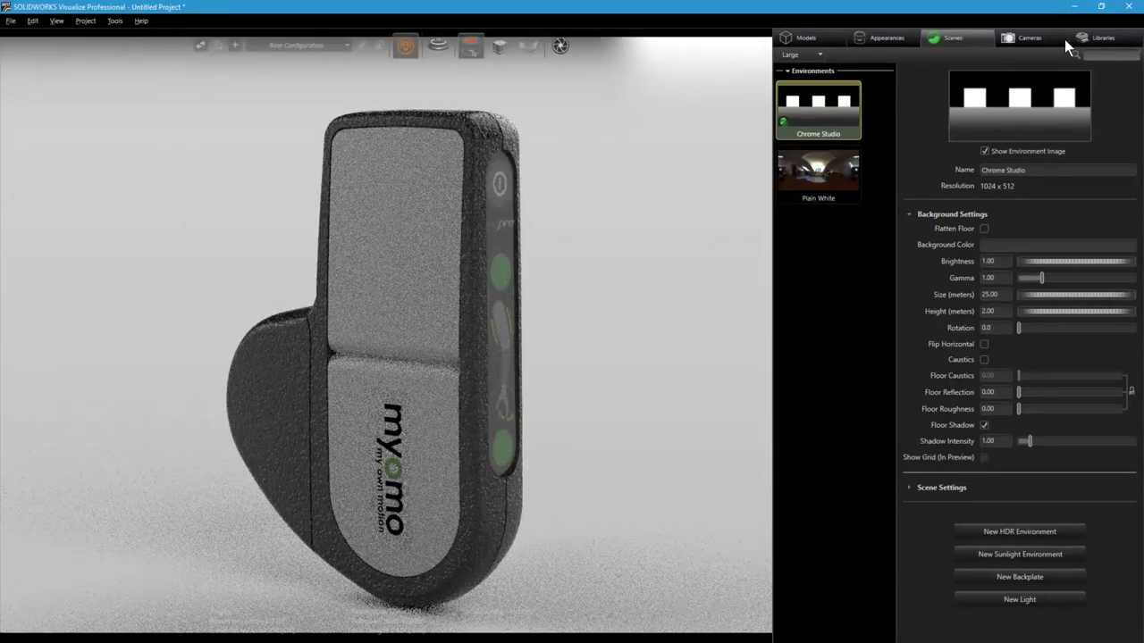
pyautogui.click(1092, 38)
# Switch the library to Environments and add the Dazzler and Directional environments.
pyautogui.click(949, 57)
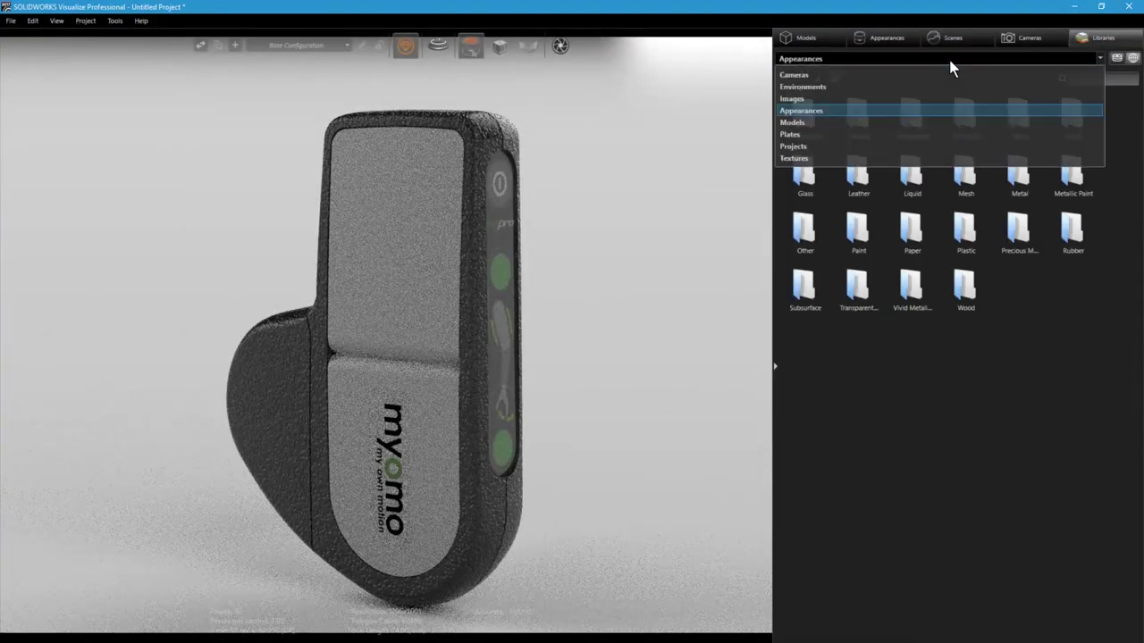
pyautogui.click(850, 89)
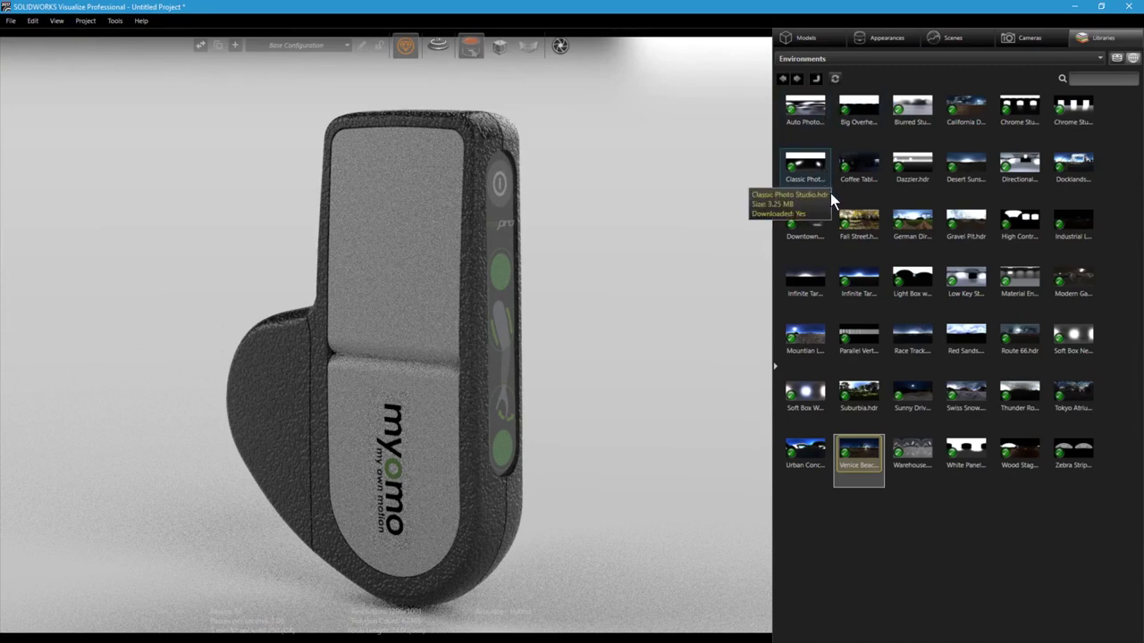
pyautogui.moveTo(922, 182); pyautogui.dragTo(657, 159)
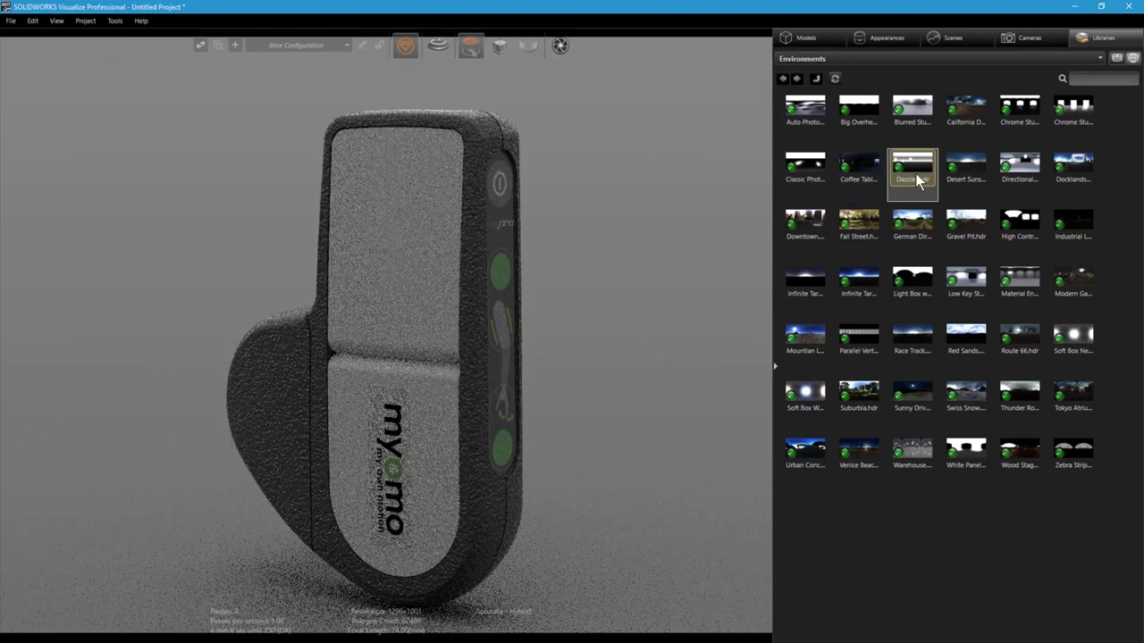
pyautogui.moveTo(1019, 167); pyautogui.dragTo(695, 164)
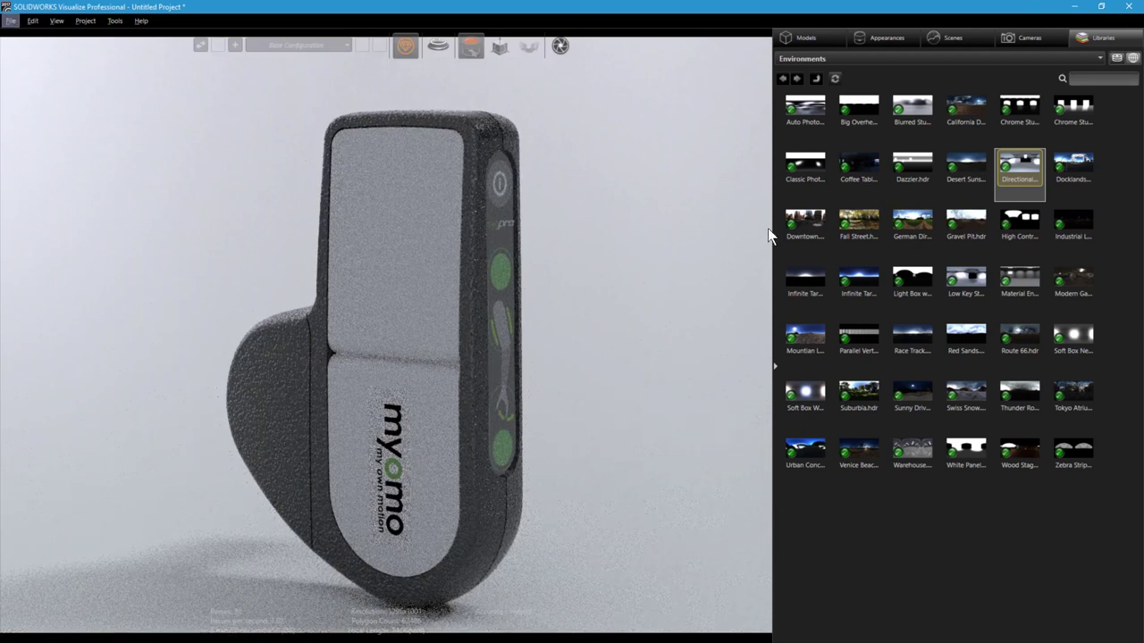
# Place the device in the Warehouse environment and bring up its scene settings.
pyautogui.moveTo(912, 455); pyautogui.dragTo(600, 271)
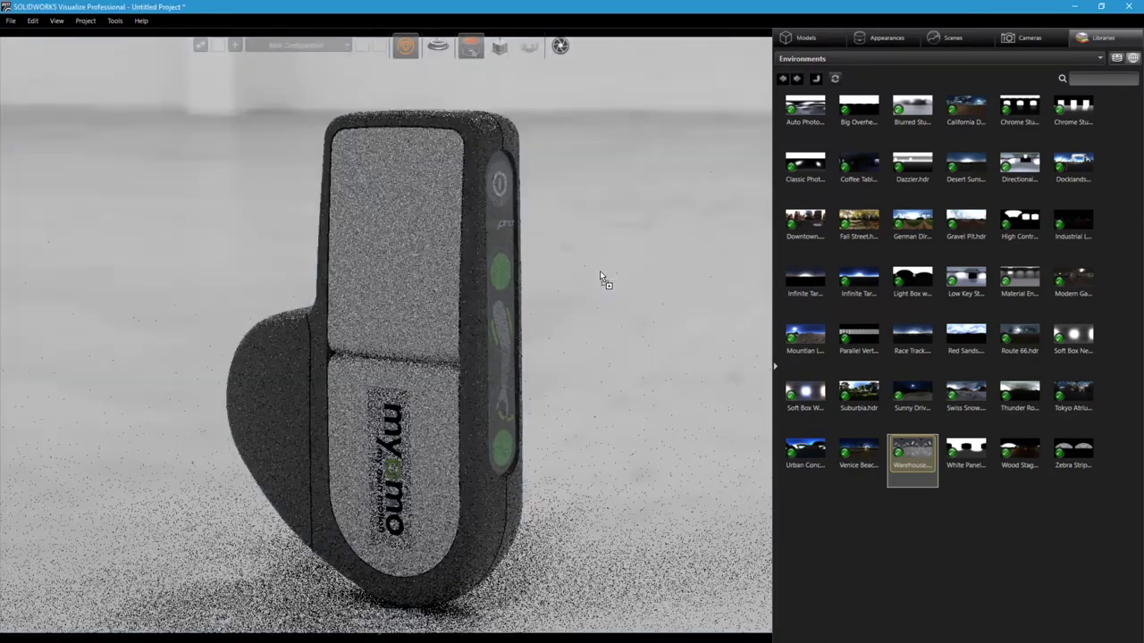
pyautogui.scroll(-3, 600, 271)
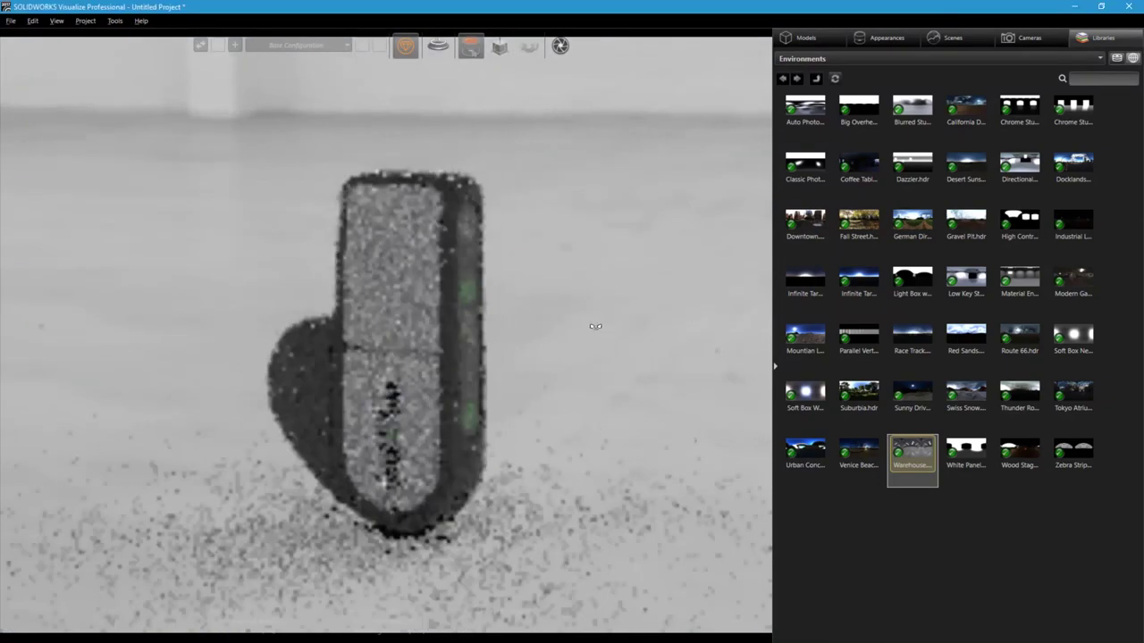
pyautogui.moveTo(595, 326)
pyautogui.mouseDown()
pyautogui.moveTo(417, 307)
pyautogui.moveTo(536, 314)
pyautogui.moveTo(581, 331)
pyautogui.mouseUp()
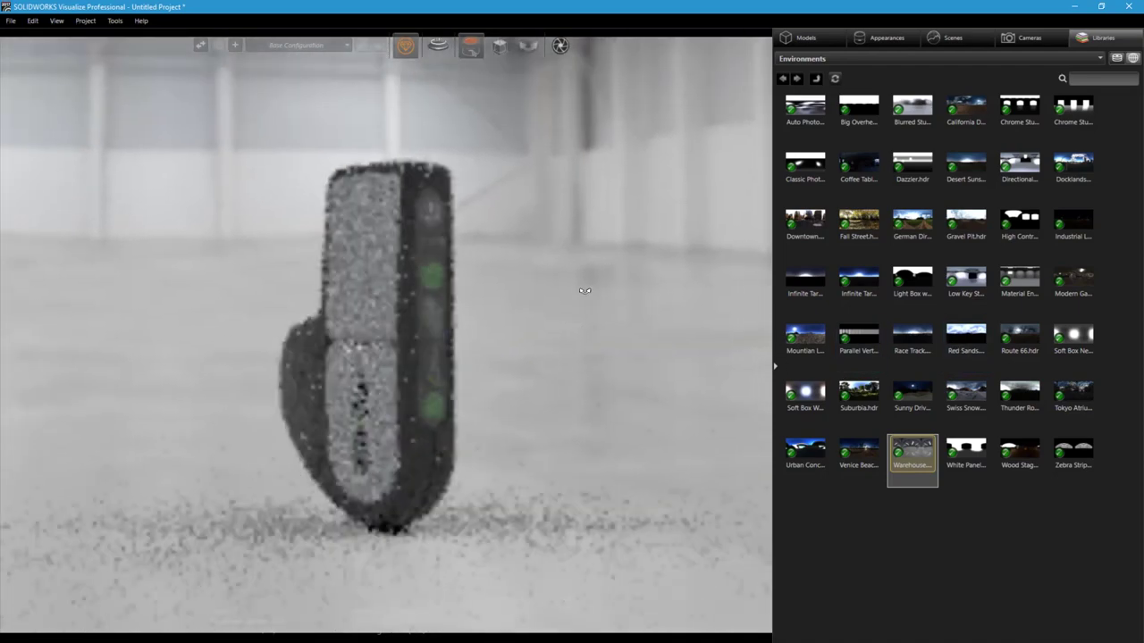
pyautogui.click(935, 41)
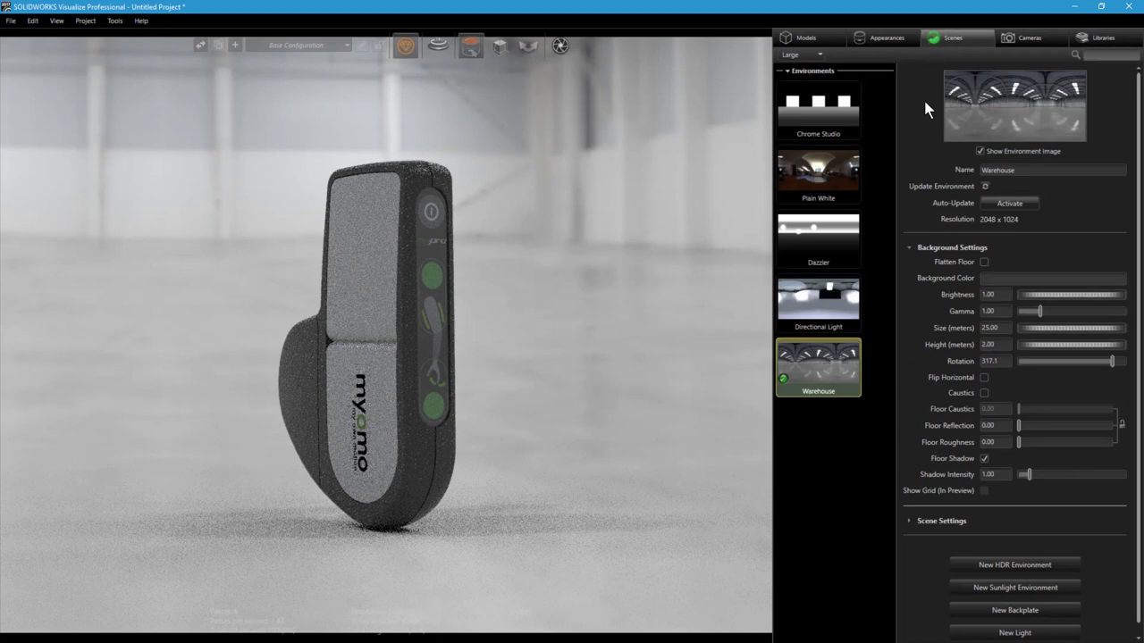
# Flatten the Warehouse floor, dim brightness, and set size 26.43 m and height 1.29 m.
pyautogui.click(985, 263)
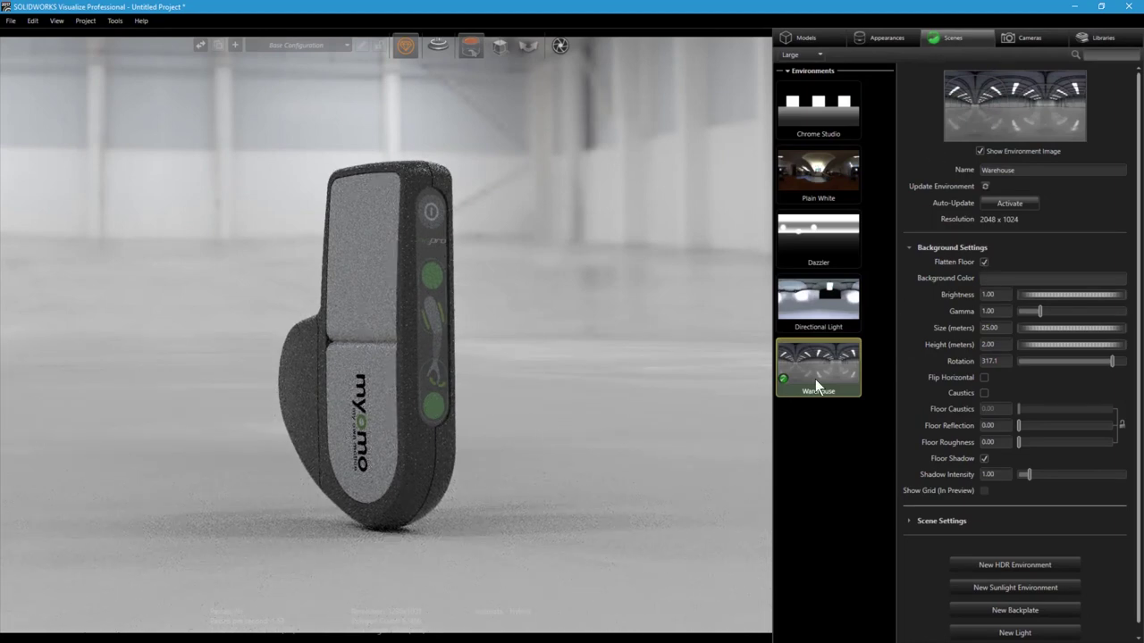
pyautogui.moveTo(1025, 300)
pyautogui.mouseDown()
pyautogui.moveTo(1052, 296)
pyautogui.moveTo(1019, 297)
pyautogui.moveTo(1035, 311)
pyautogui.mouseUp()
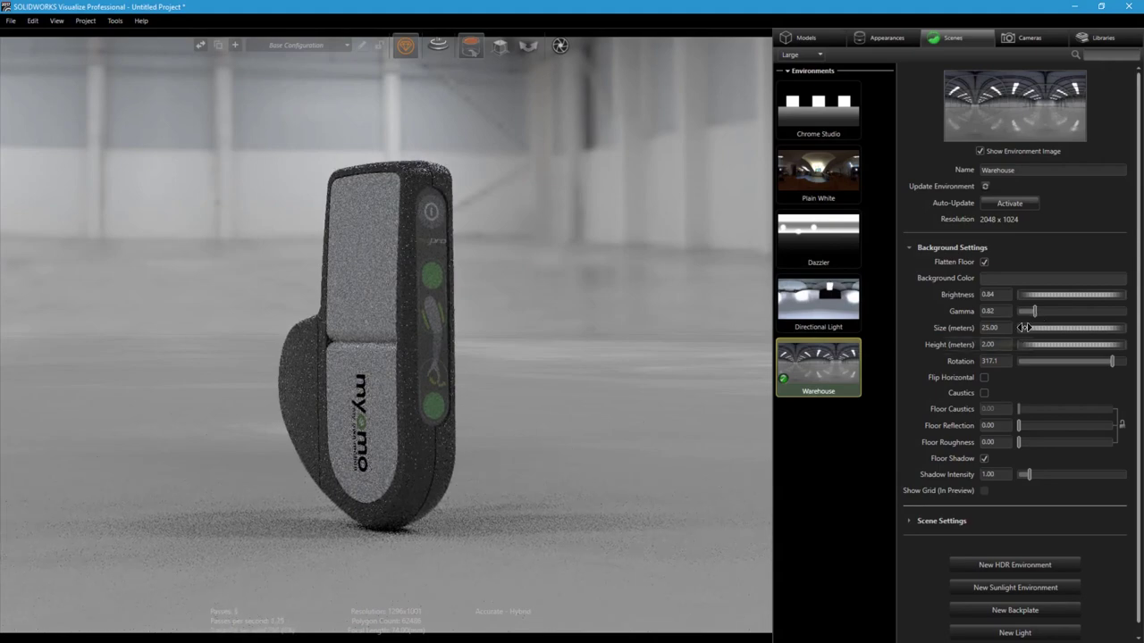
pyautogui.moveTo(1024, 327); pyautogui.dragTo(1036, 327)
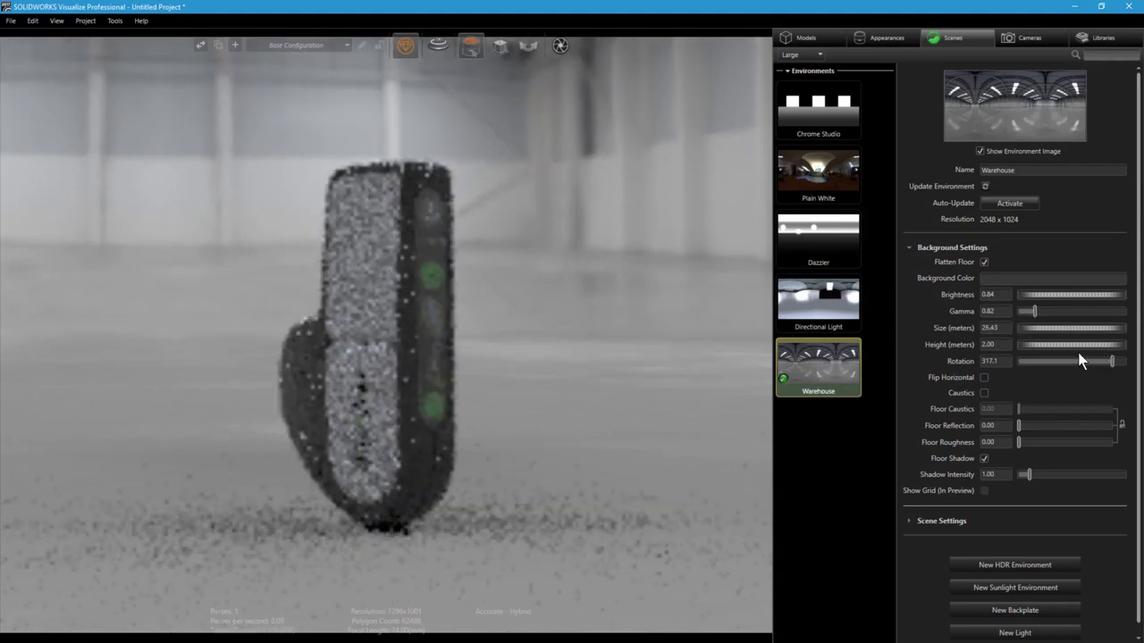
pyautogui.moveTo(1059, 344); pyautogui.dragTo(1034, 344)
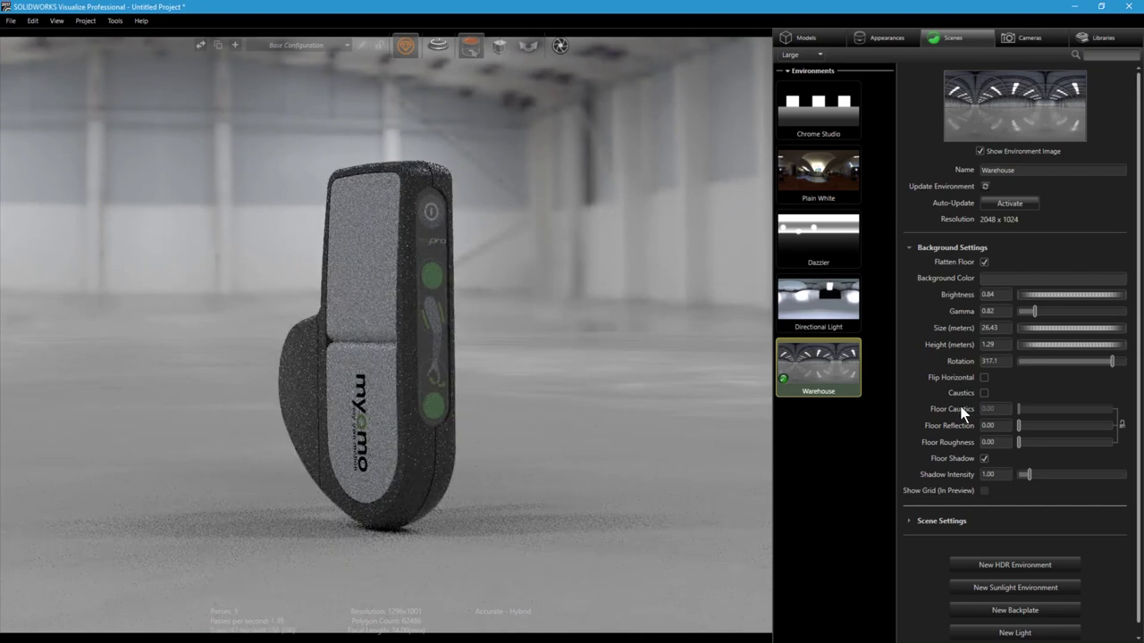
# Make the floor reflective and slightly rough, and hide the environment image.
pyautogui.moveTo(1017, 426); pyautogui.dragTo(1029, 426)
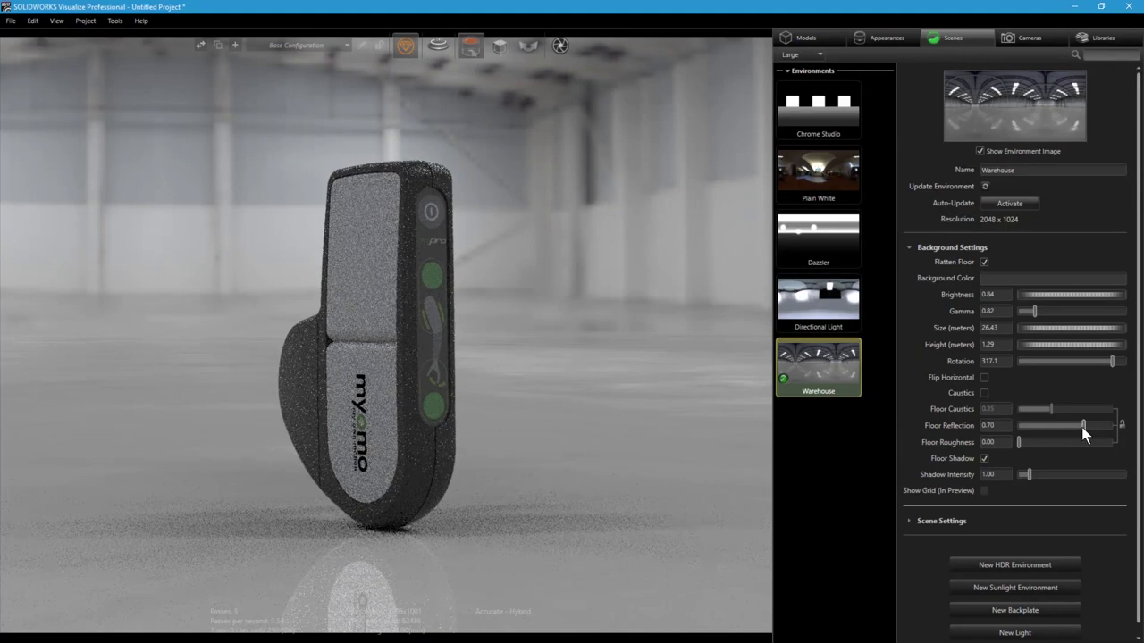
pyautogui.moveTo(1018, 442)
pyautogui.mouseDown()
pyautogui.moveTo(1047, 442)
pyautogui.moveTo(1034, 475)
pyautogui.mouseUp()
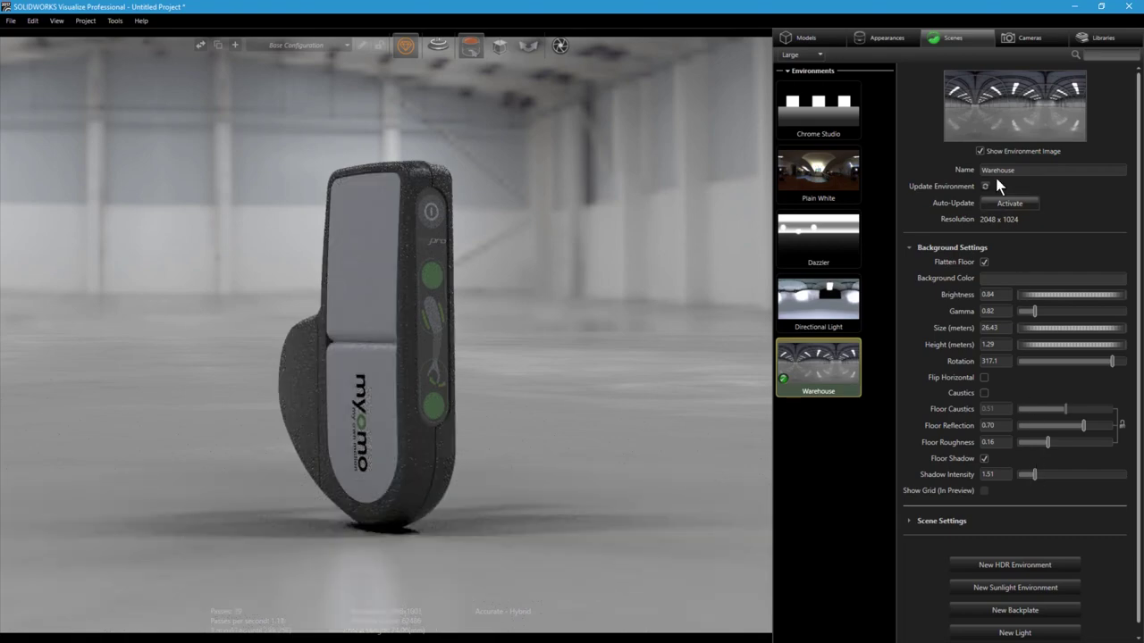
pyautogui.click(980, 152)
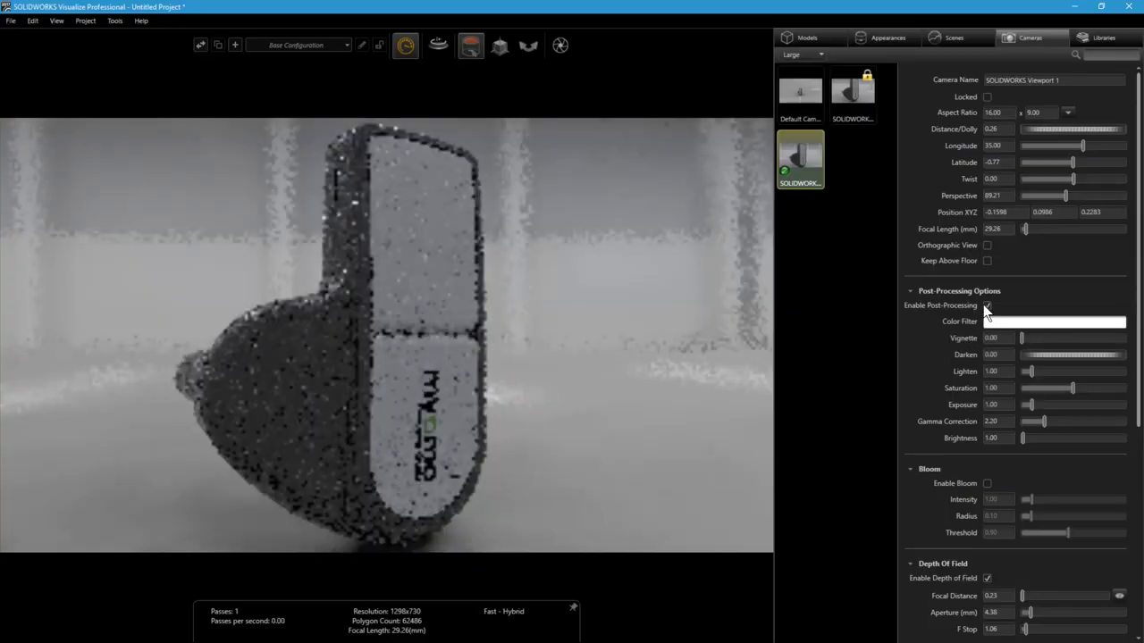
# Give the camera a pale-yellow color filter, 5.78 vignette, and bloom with threshold 0.43.
pyautogui.click(998, 323)
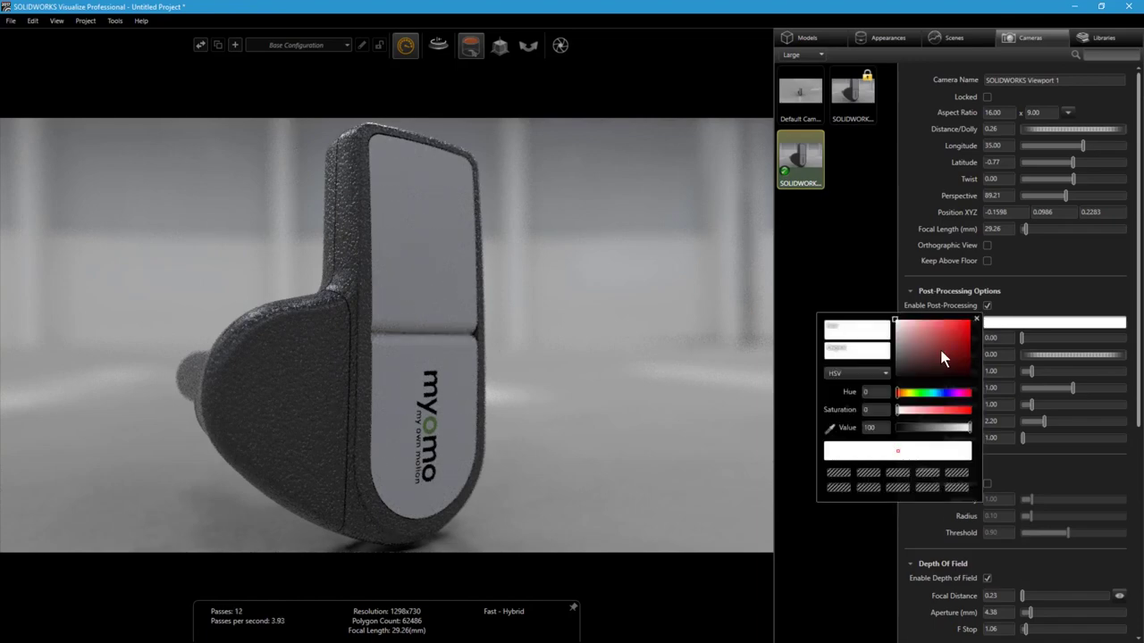
pyautogui.click(907, 392)
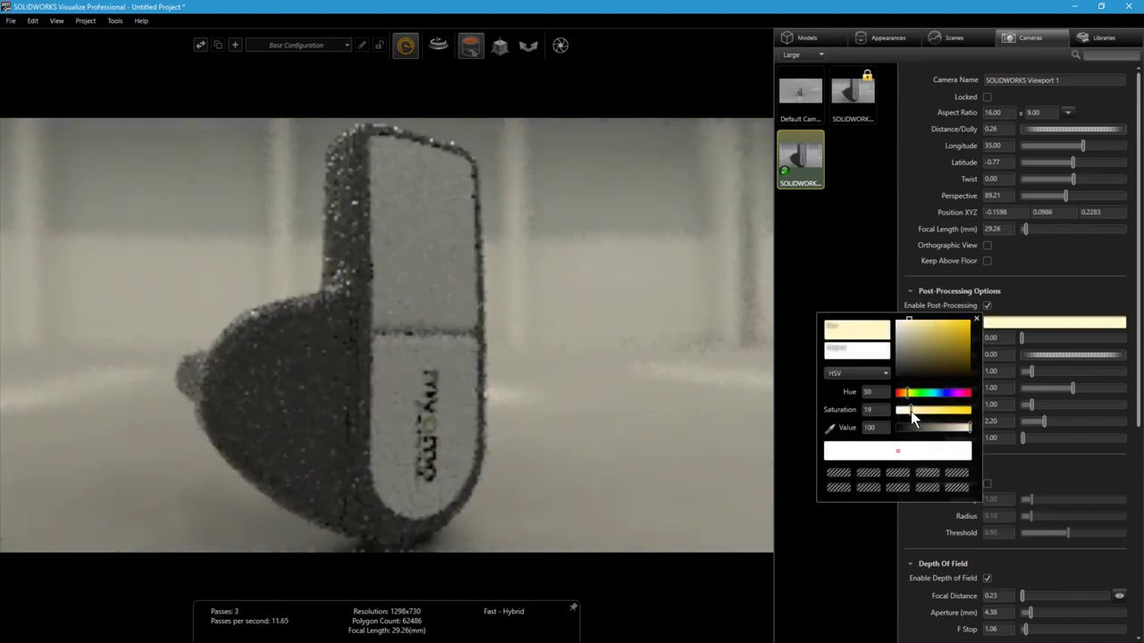
pyautogui.moveTo(911, 411); pyautogui.dragTo(910, 413)
pyautogui.click(978, 319)
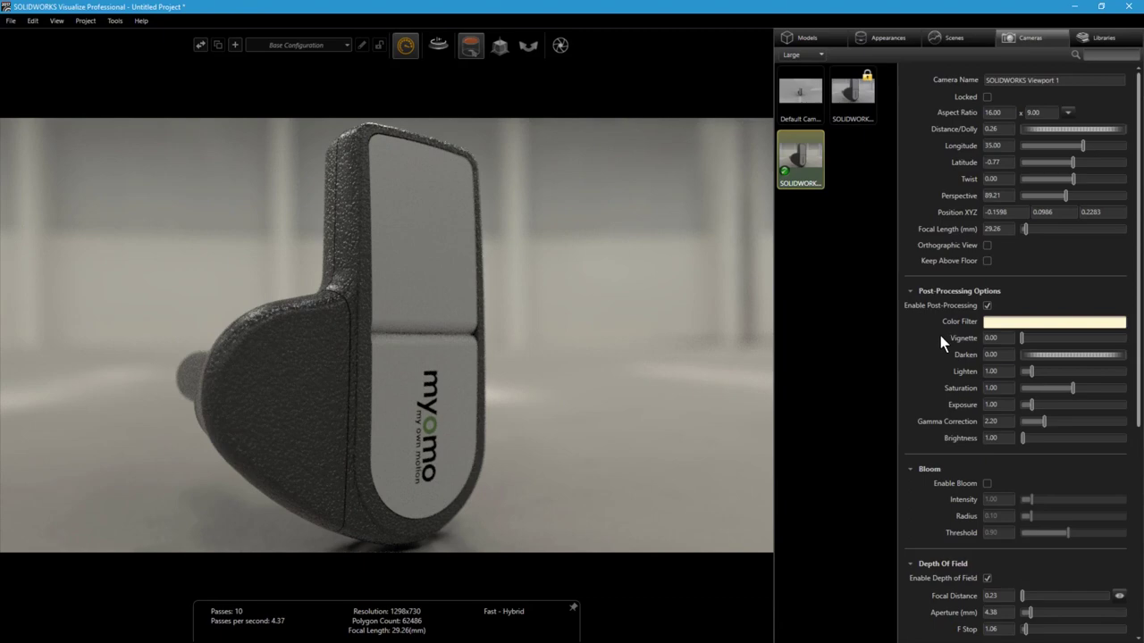
pyautogui.moveTo(939, 338); pyautogui.dragTo(979, 350)
pyautogui.click(985, 482)
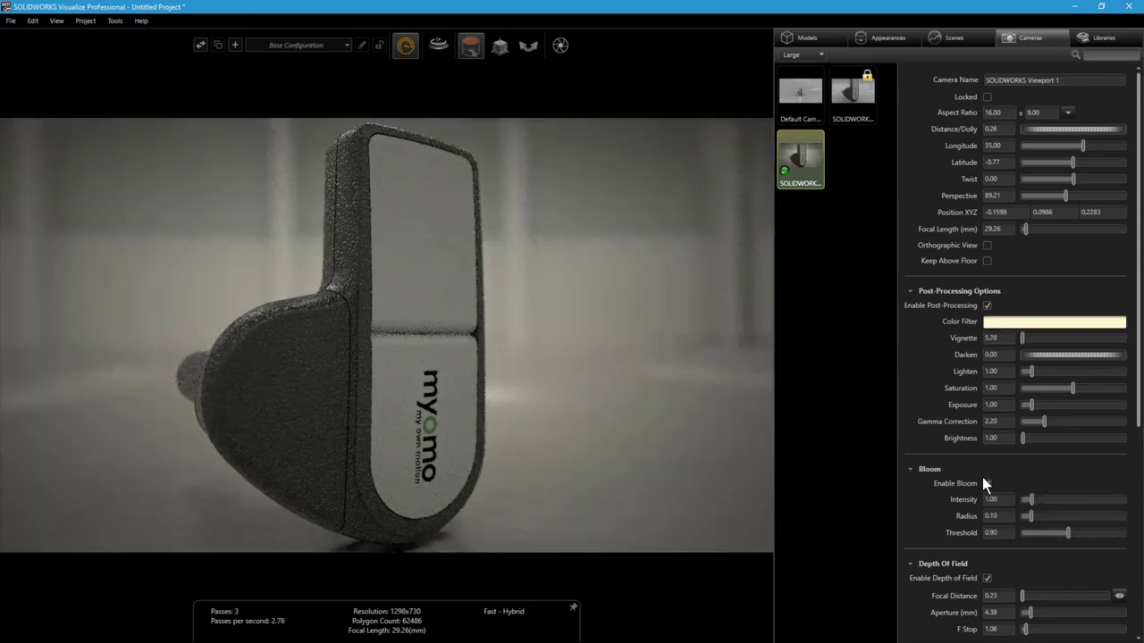
pyautogui.moveTo(1063, 534); pyautogui.dragTo(1043, 533)
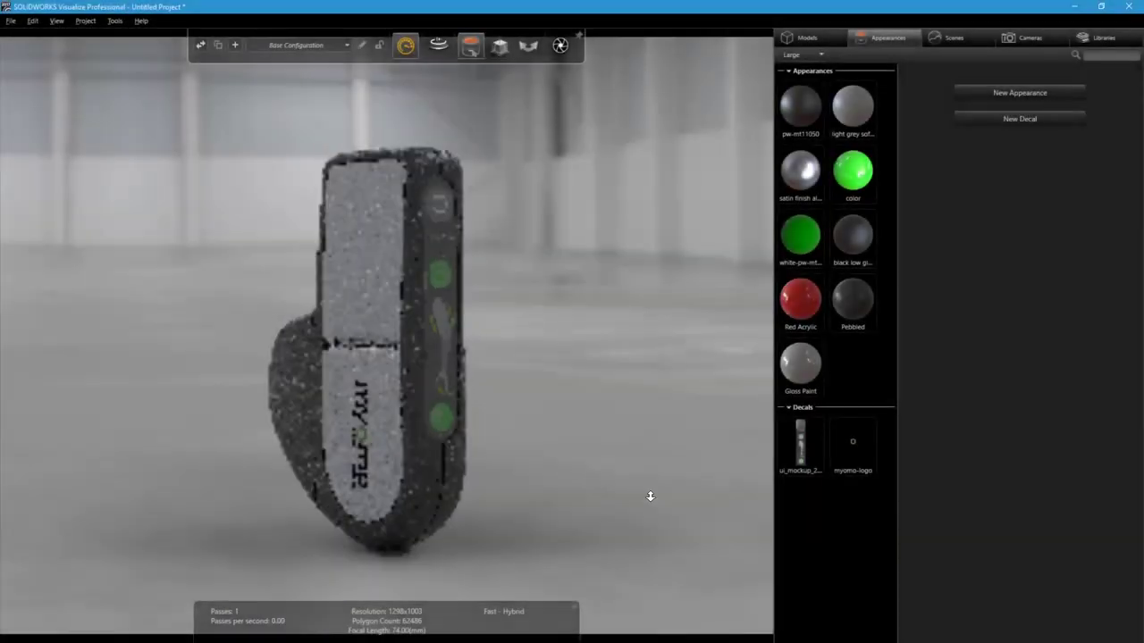
# Orbit out to view the device's green button graphics and myomo logo in the warehouse.
pyautogui.moveTo(650, 496); pyautogui.dragTo(654, 530, button='right')
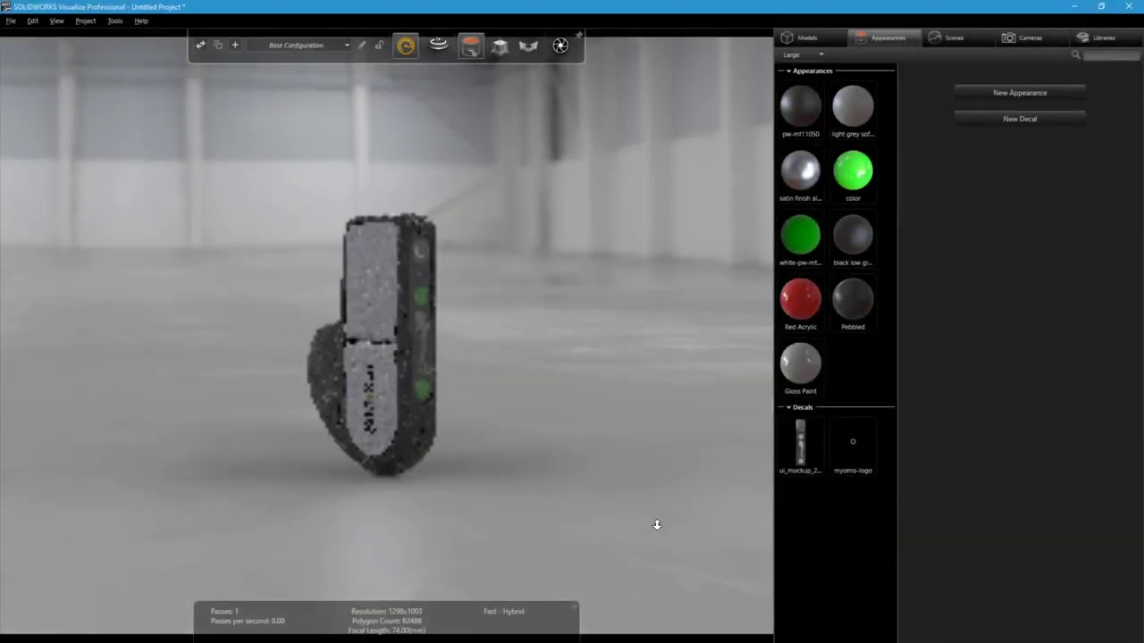
pyautogui.moveTo(654, 530)
pyautogui.mouseDown()
pyautogui.moveTo(593, 524)
pyautogui.moveTo(651, 551)
pyautogui.moveTo(651, 517)
pyautogui.moveTo(500, 509)
pyautogui.mouseUp()
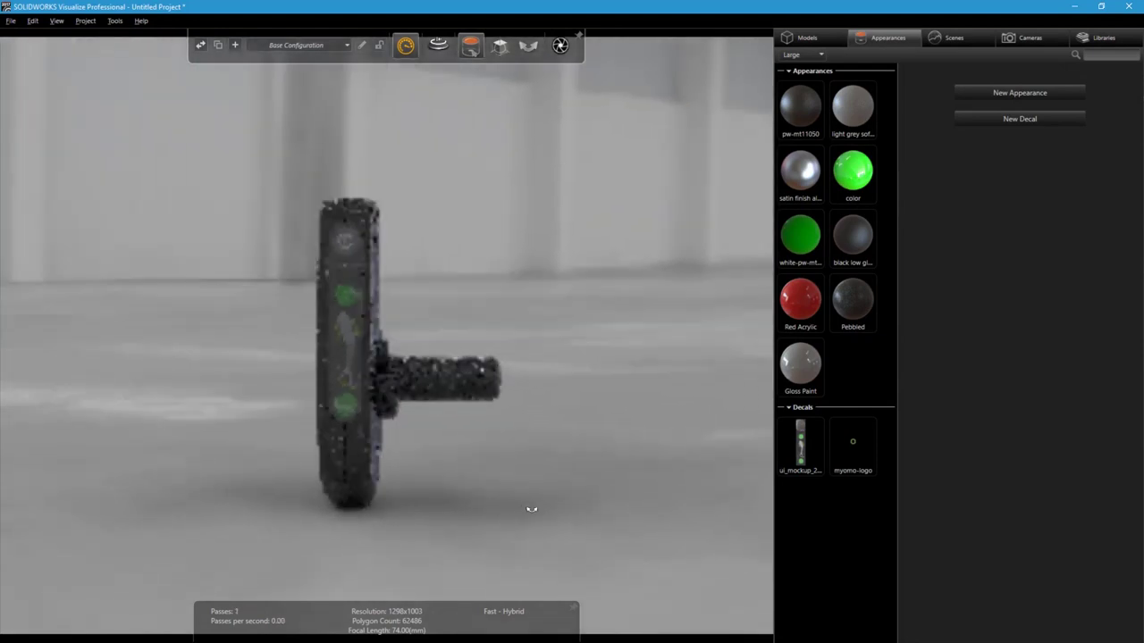
pyautogui.moveTo(532, 510); pyautogui.dragTo(574, 509)
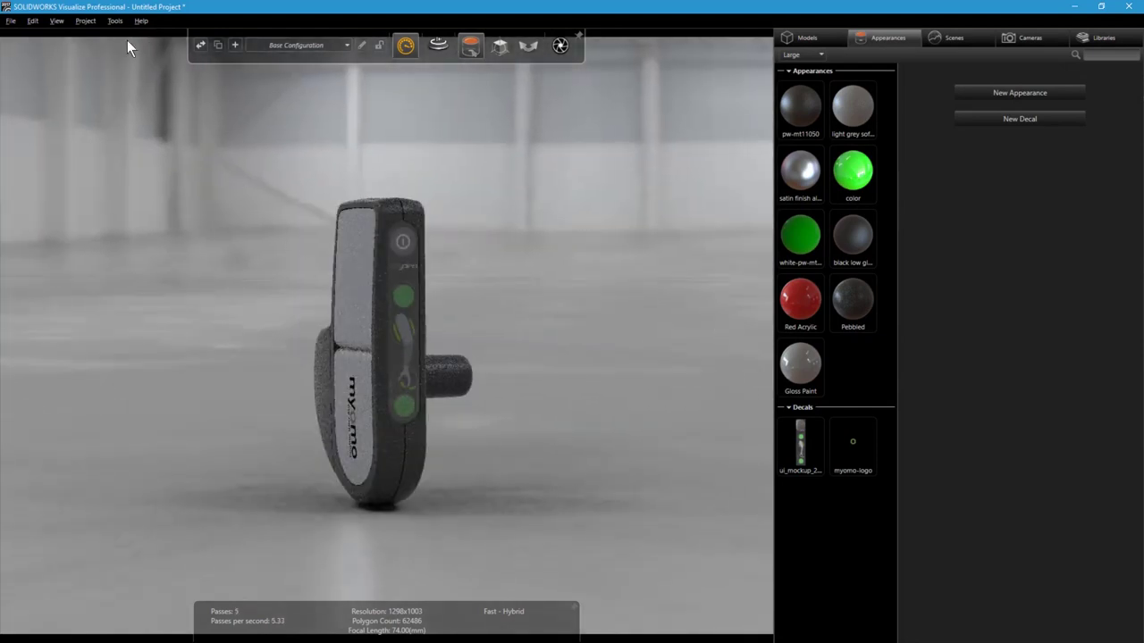
# Adjust user interface preferences in the application options, then frame the device close up.
pyautogui.click(115, 21)
pyautogui.click(75, 117)
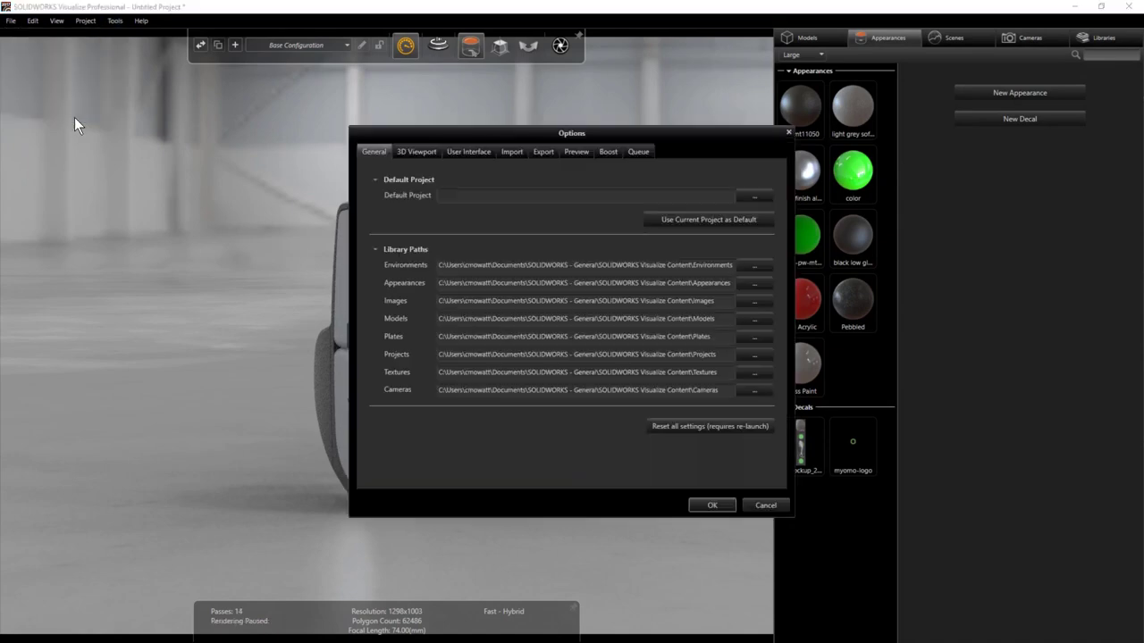
pyautogui.click(475, 152)
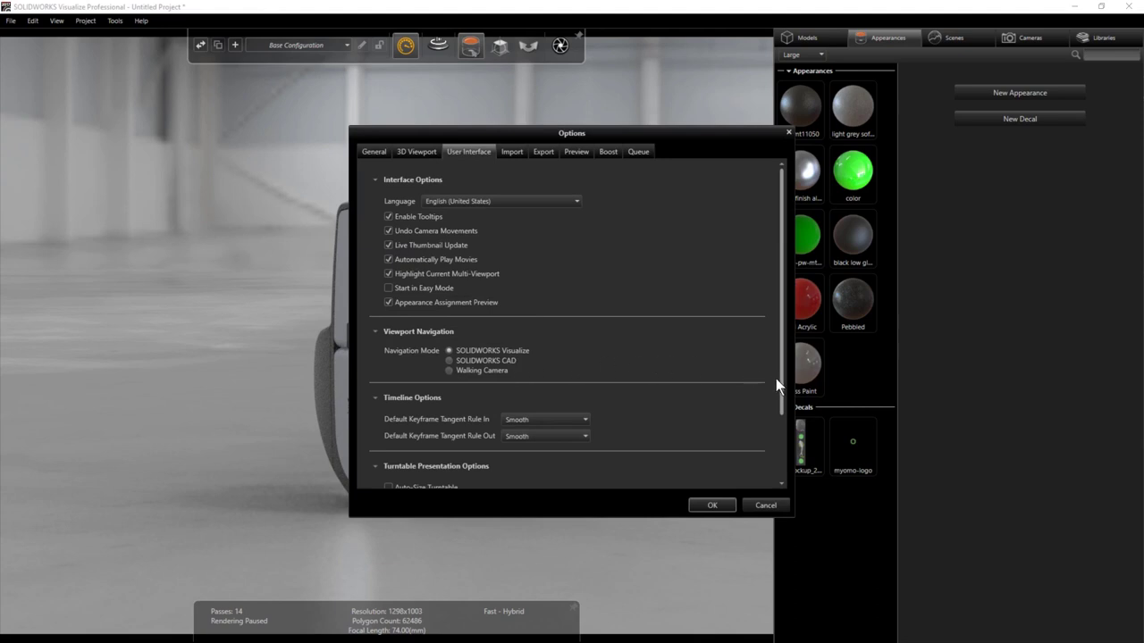
pyautogui.moveTo(777, 379); pyautogui.dragTo(778, 450)
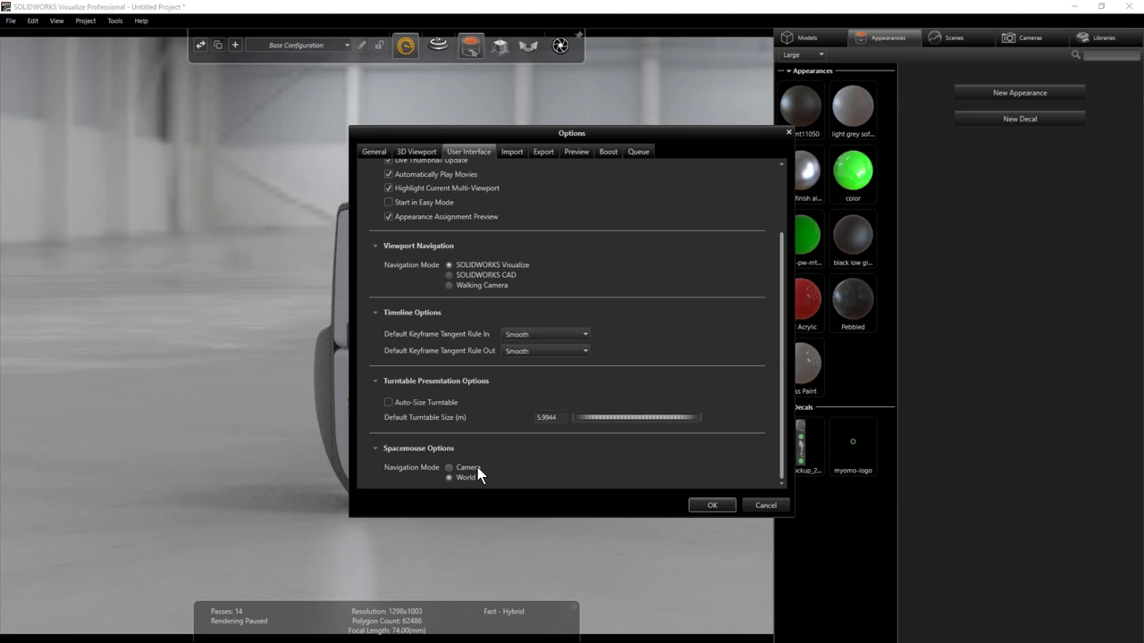
pyautogui.click(726, 506)
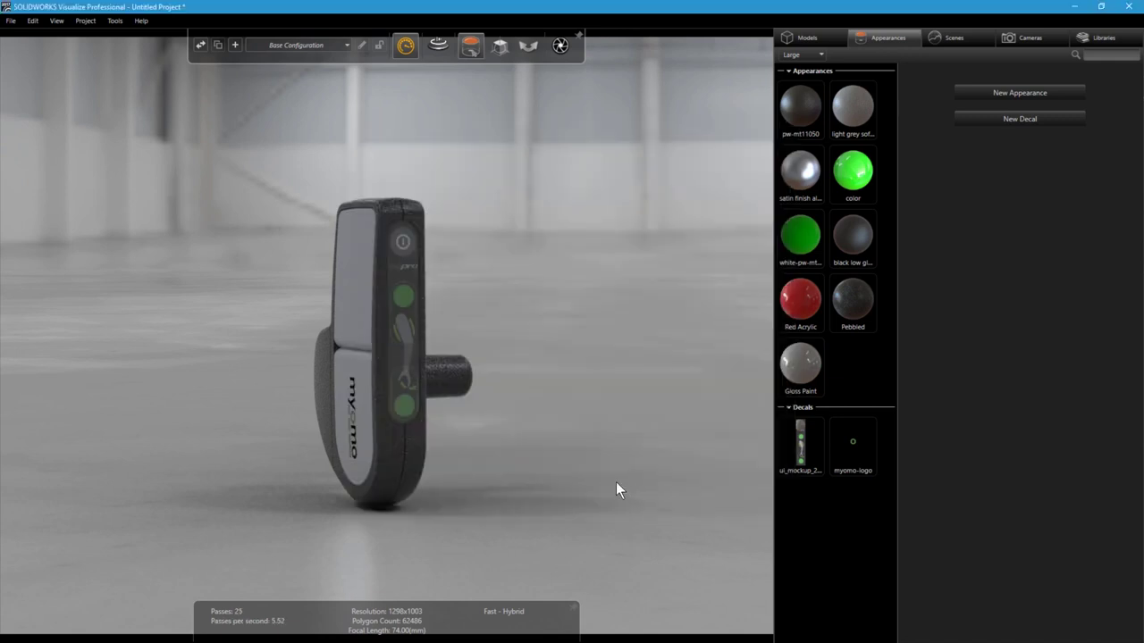
pyautogui.moveTo(479, 383)
pyautogui.mouseDown()
pyautogui.moveTo(485, 345)
pyautogui.moveTo(477, 424)
pyautogui.moveTo(570, 423)
pyautogui.mouseUp()
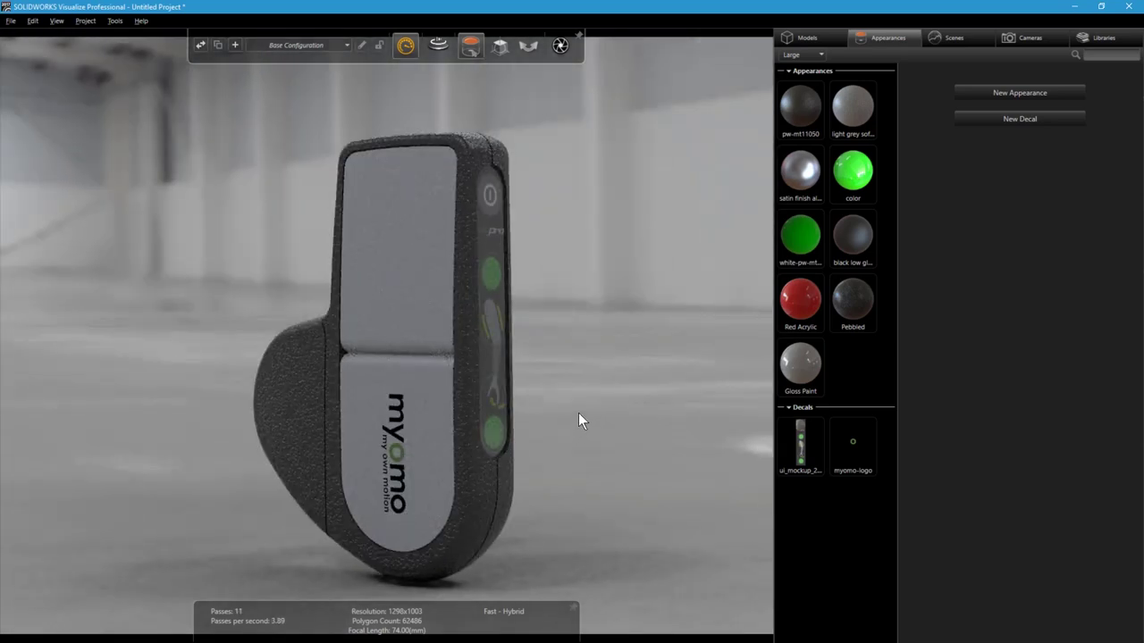
pyautogui.click(1022, 33)
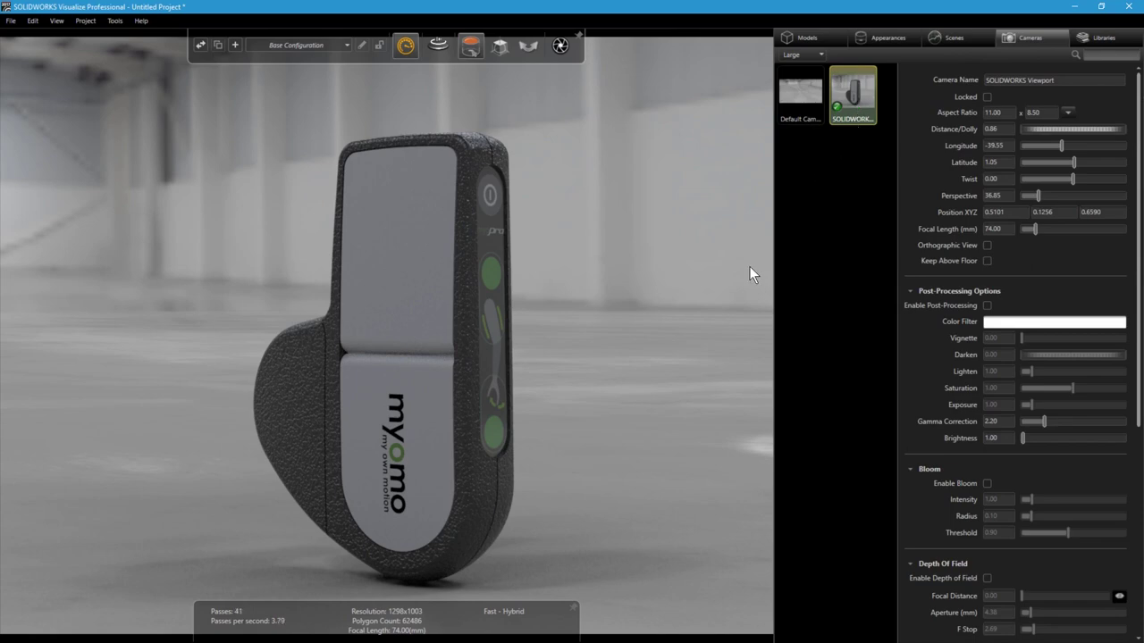
# Try the Default Camera and move in close to the device.
pyautogui.moveTo(749, 266); pyautogui.dragTo(622, 263)
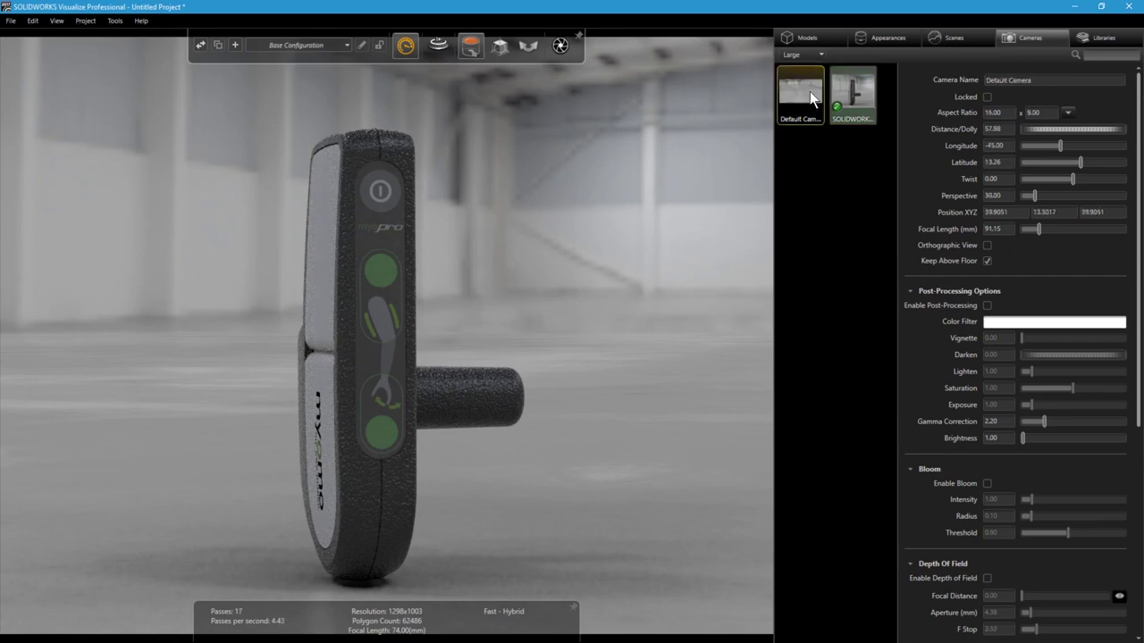
pyautogui.moveTo(794, 104); pyautogui.dragTo(705, 105)
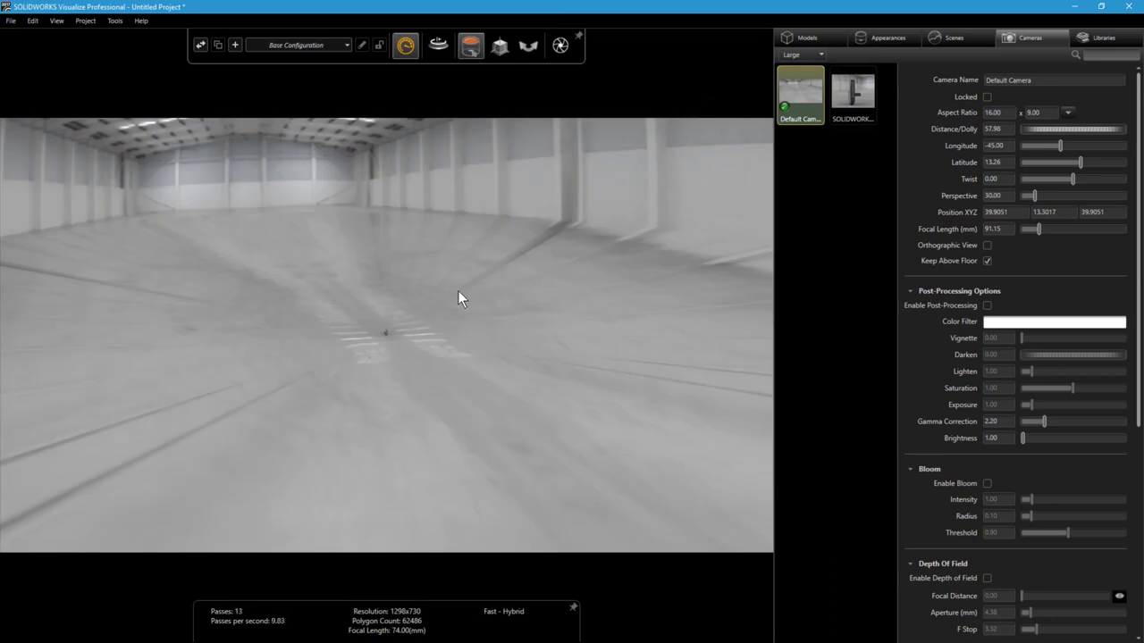
pyautogui.moveTo(378, 346); pyautogui.dragTo(397, 5, button='right')
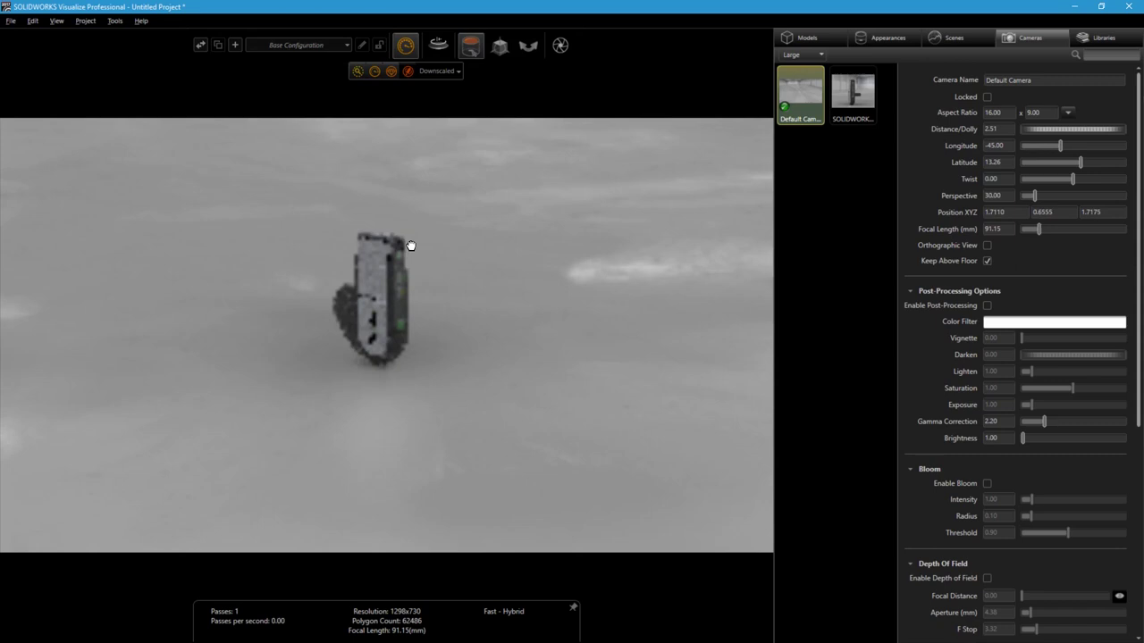
# Duplicate the SOLIDWORKS Viewport camera, then delete the extra copy.
pyautogui.click(841, 104)
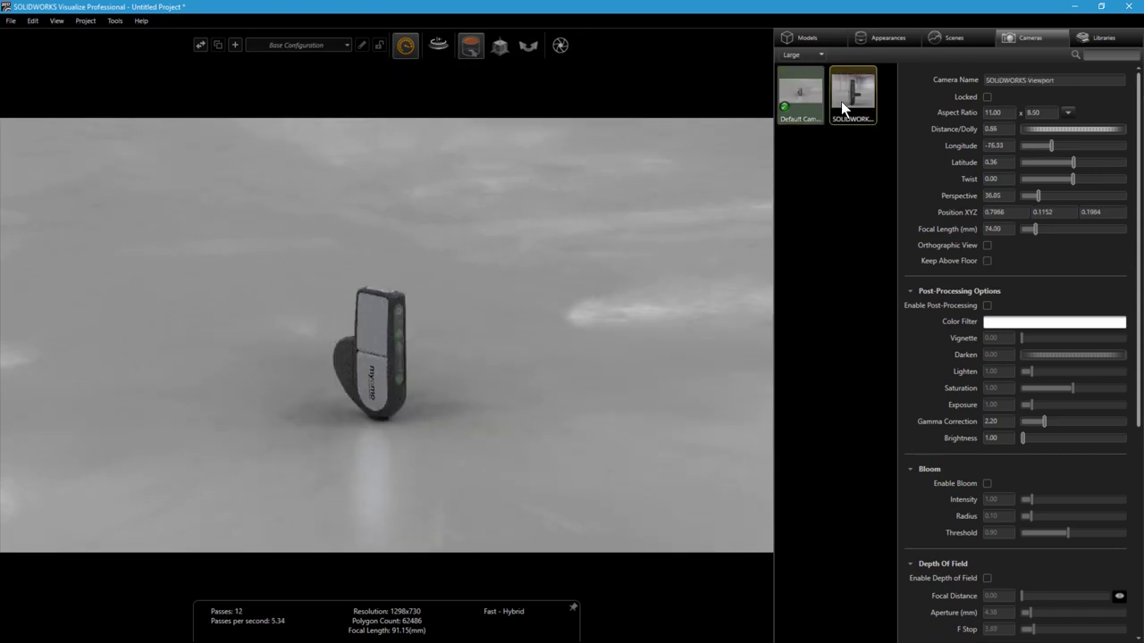
pyautogui.hotkey('ctrl', 'c')
pyautogui.hotkey('ctrl', 'v')
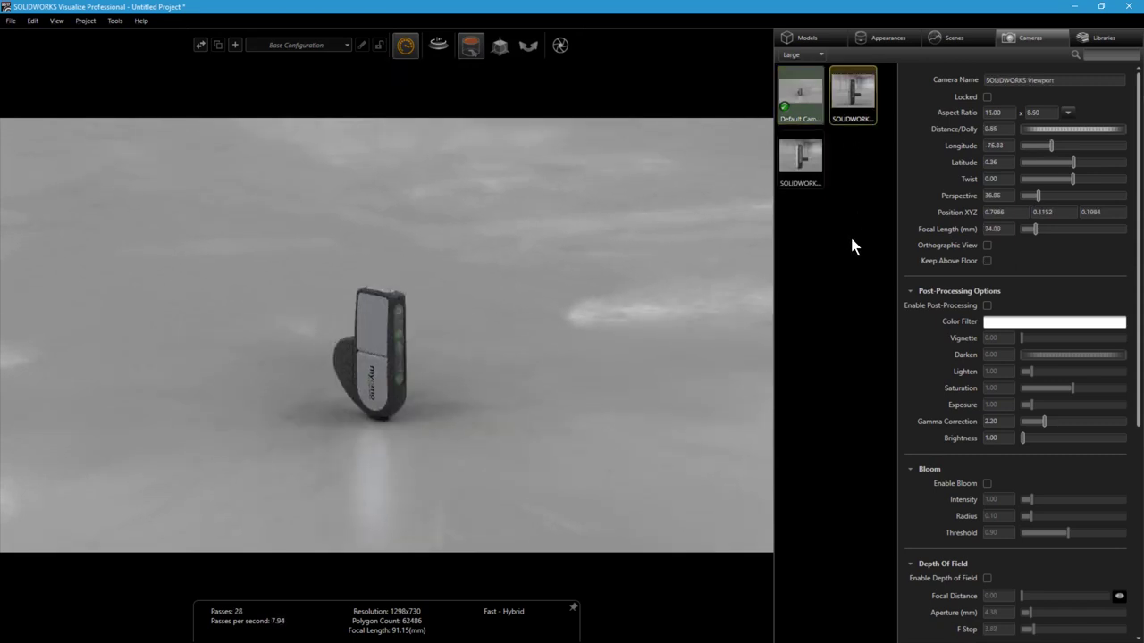
pyautogui.click(850, 234)
pyautogui.click(806, 172)
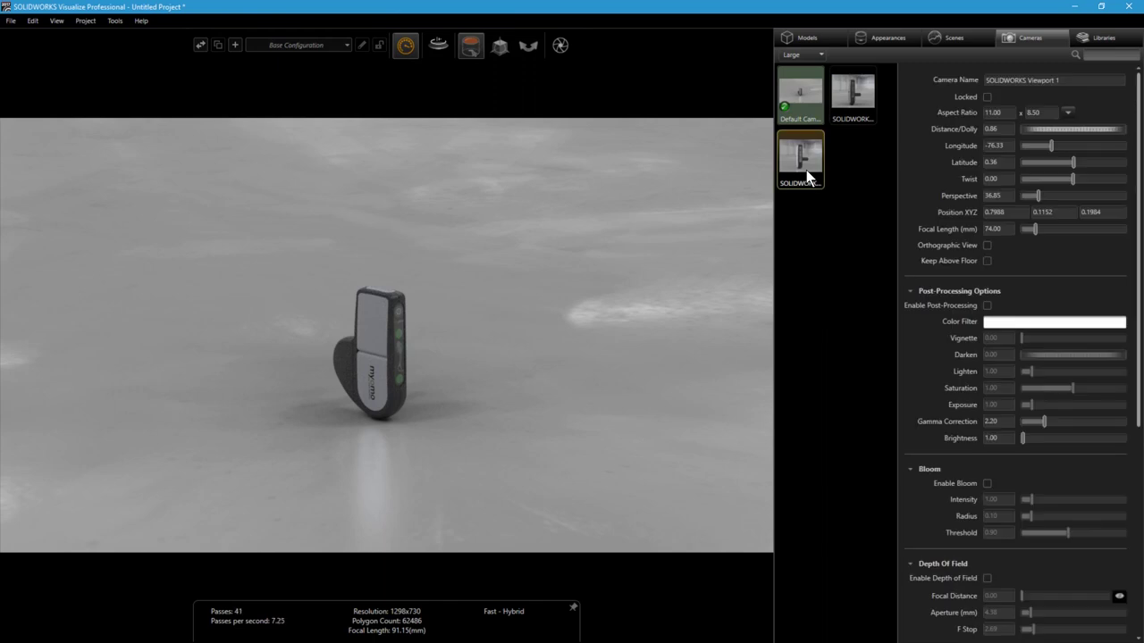
pyautogui.press('Delete')
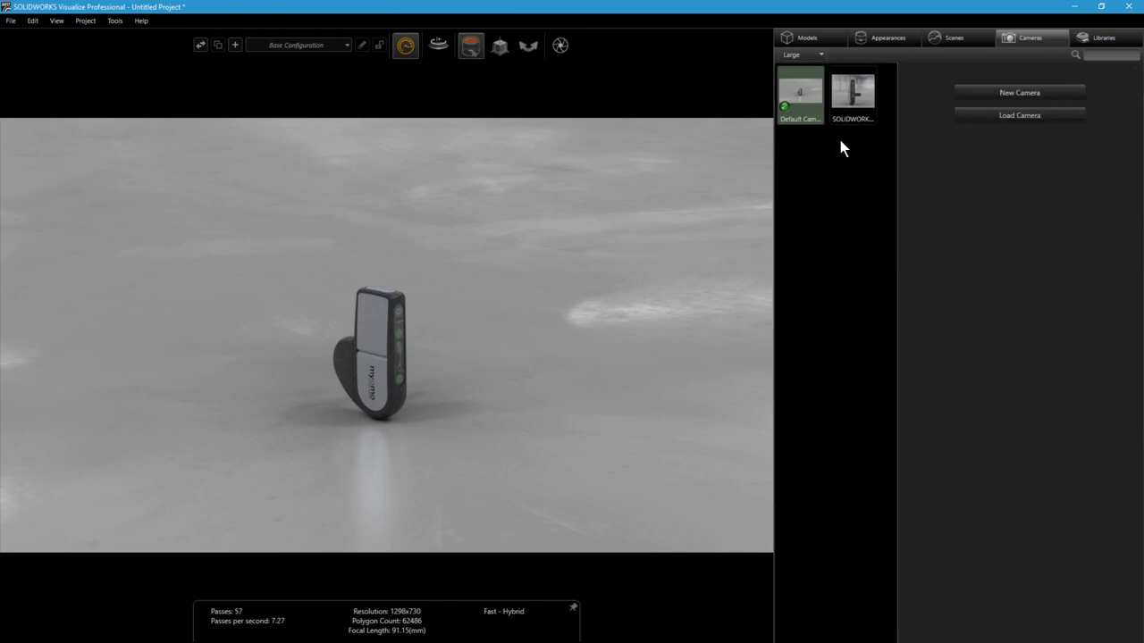
# Reactivate the SOLIDWORKS Viewport camera and orbit to the device's front at an angle.
pyautogui.doubleClick(854, 98)
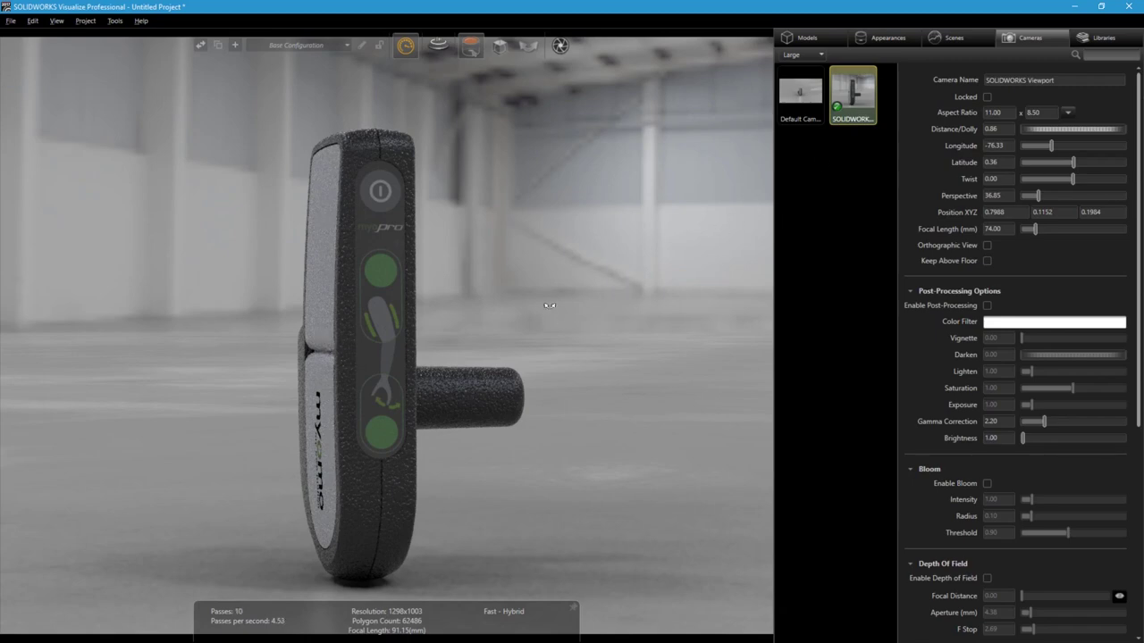
pyautogui.moveTo(549, 306); pyautogui.dragTo(616, 299)
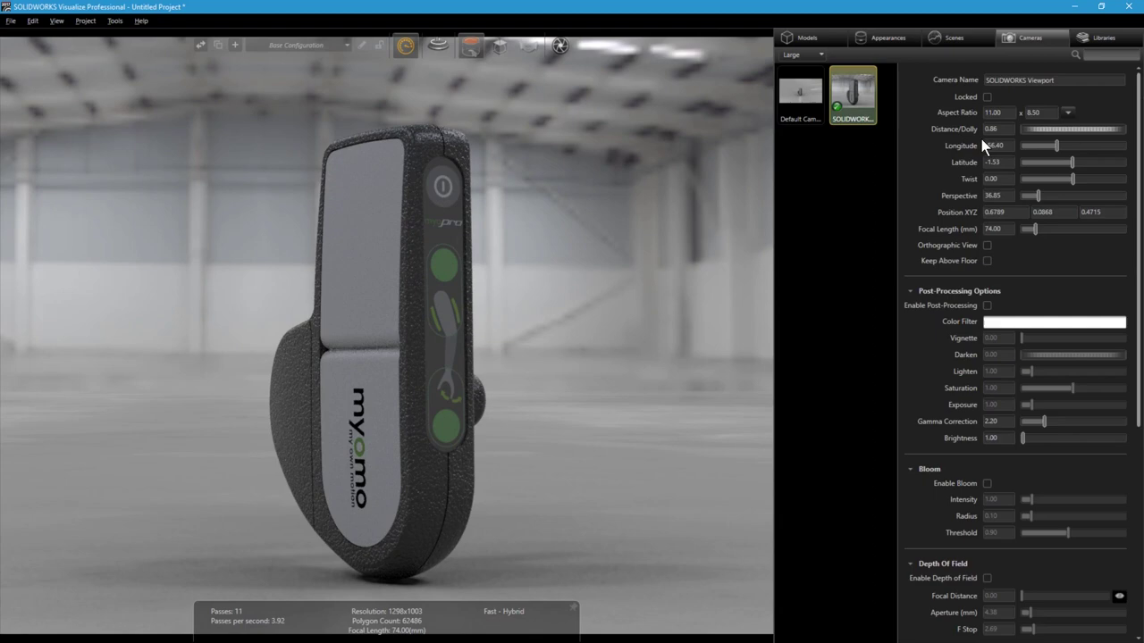
pyautogui.click(1066, 111)
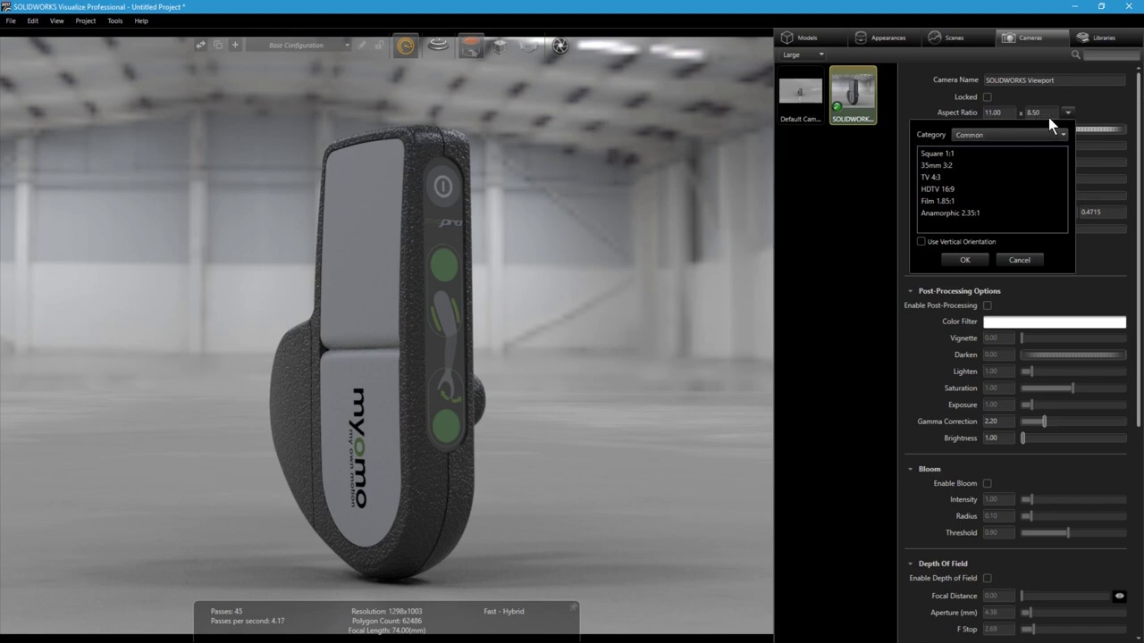
# Choose the HDTV 16:9 preset, widening the framed view to 1298×730.
pyautogui.click(956, 190)
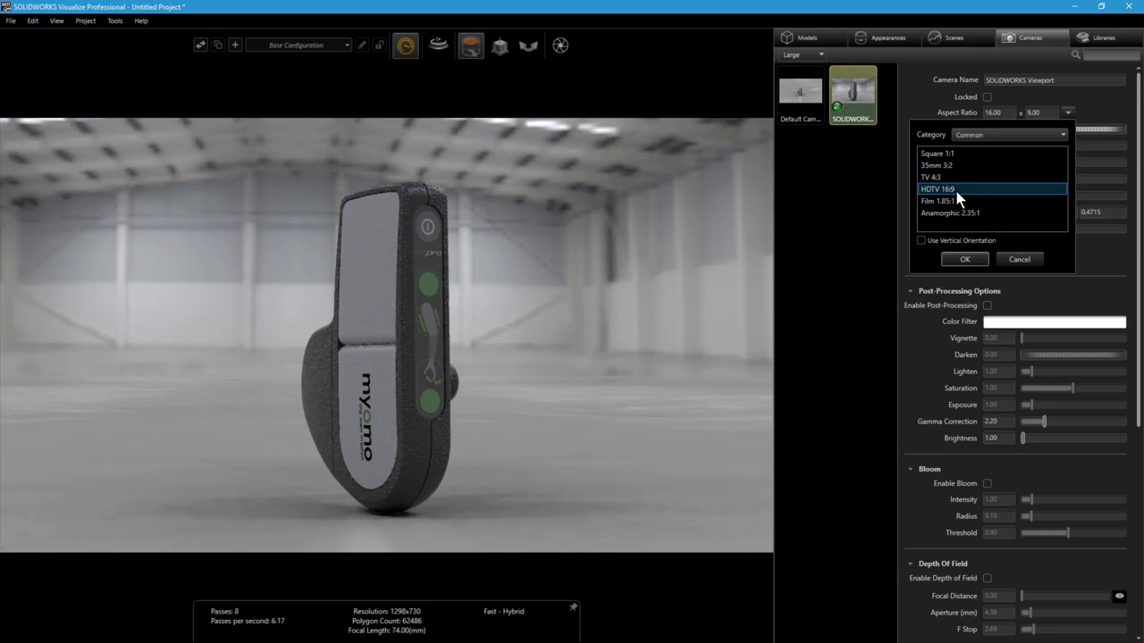
pyautogui.click(982, 261)
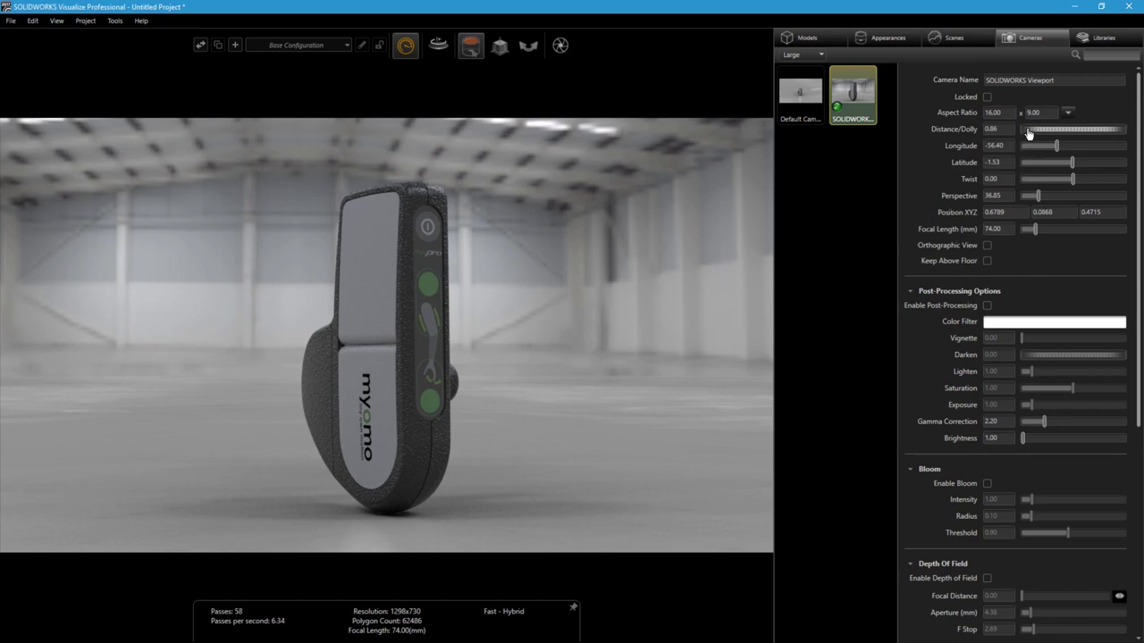
# Adjust the camera dolly and enable depth of field with focal distance 0.48.
pyautogui.moveTo(1027, 134); pyautogui.dragTo(1026, 128)
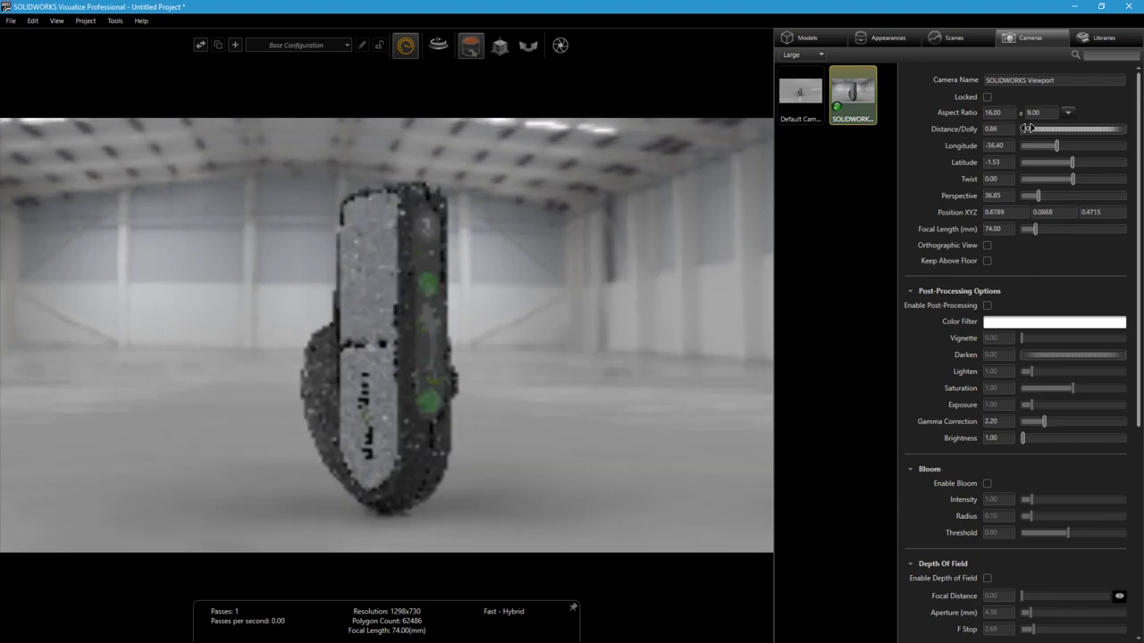
pyautogui.moveTo(1055, 146)
pyautogui.mouseDown()
pyautogui.moveTo(1070, 164)
pyautogui.moveTo(1049, 197)
pyautogui.mouseUp()
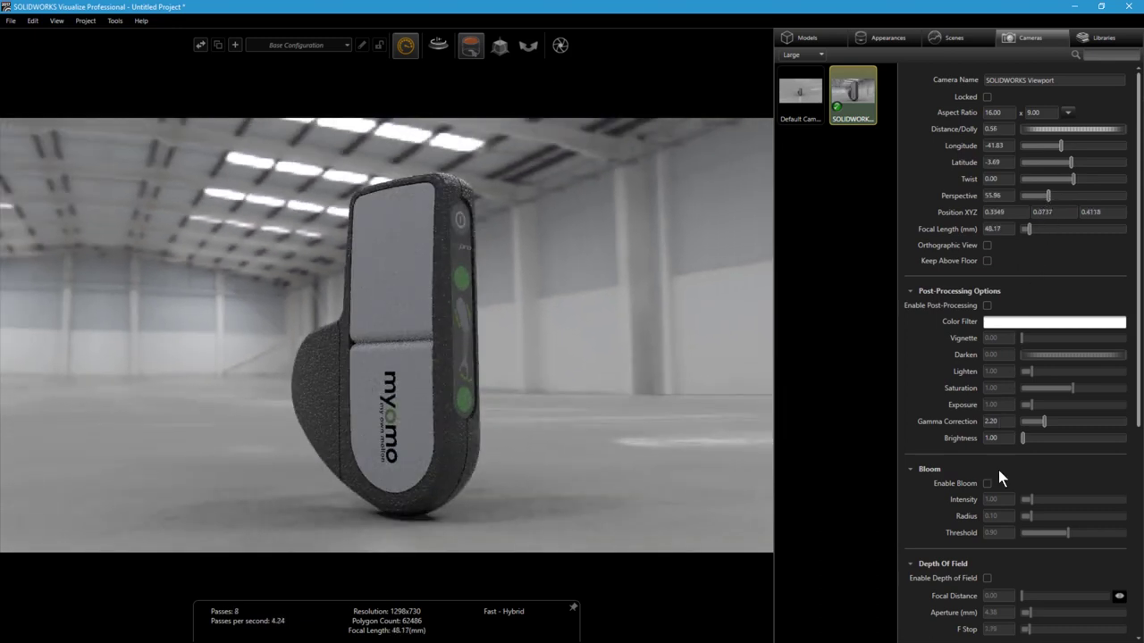
pyautogui.click(986, 578)
pyautogui.scroll(-2, 1138, 465)
pyautogui.scroll(-4, 1138, 464)
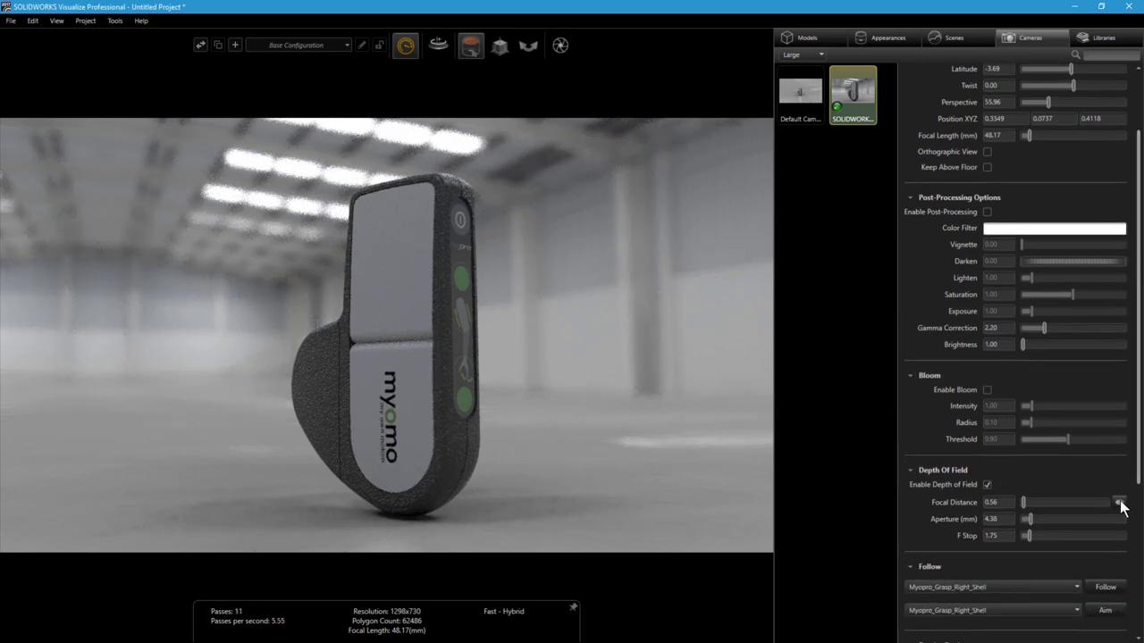
pyautogui.click(445, 308)
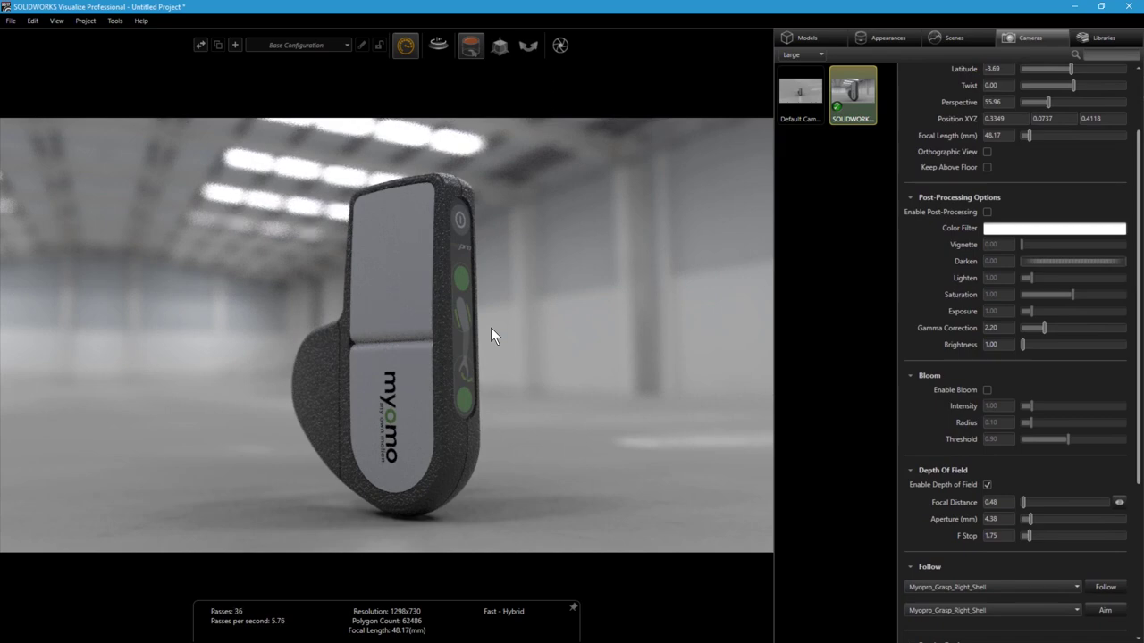
# Orbit low to the logo side, dolly-zoom in, and focus on the logo at 0.23.
pyautogui.moveTo(487, 338)
pyautogui.mouseDown()
pyautogui.moveTo(742, 357)
pyautogui.moveTo(437, 395)
pyautogui.moveTo(420, 387)
pyautogui.mouseUp()
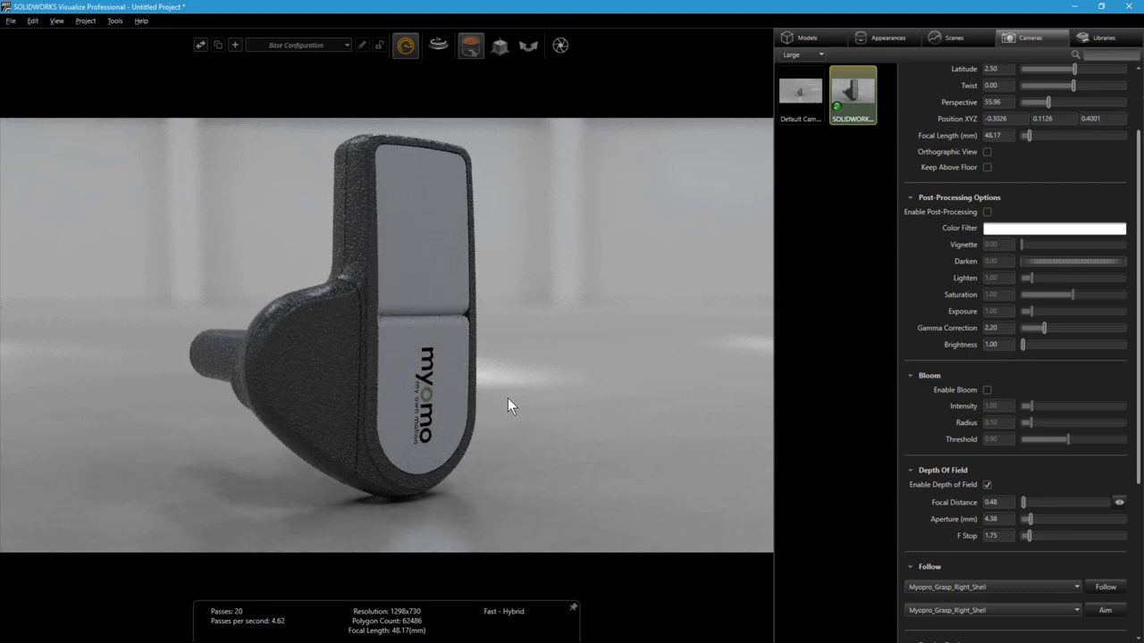
pyautogui.keyDown('ctrl'); pyautogui.scroll(-2, 507, 397); pyautogui.keyUp('ctrl')
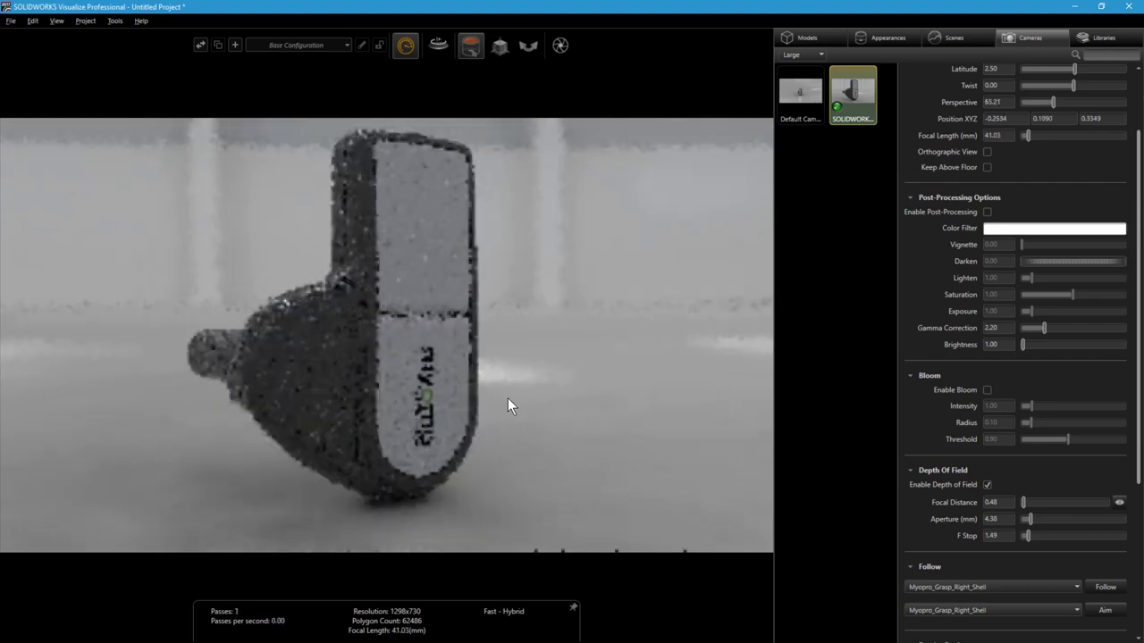
pyautogui.keyDown('ctrl'); pyautogui.scroll(-2, 507, 404); pyautogui.keyUp('ctrl')
pyautogui.keyDown('ctrl'); pyautogui.scroll(-2, 507, 405); pyautogui.keyUp('ctrl')
pyautogui.keyDown('ctrl'); pyautogui.scroll(-2, 506, 405); pyautogui.keyUp('ctrl')
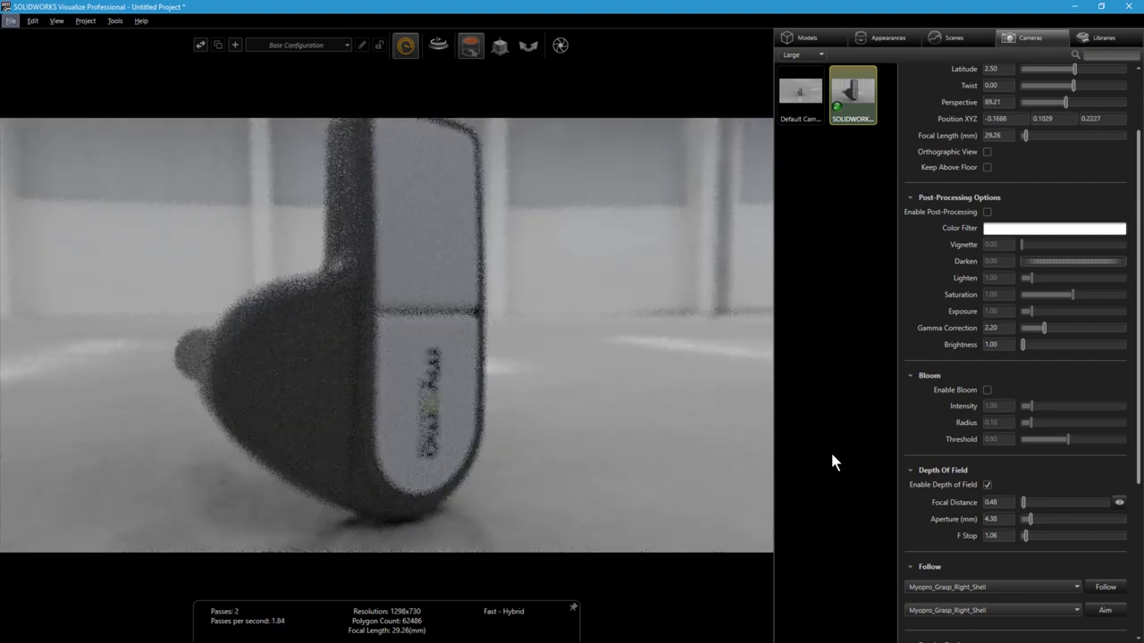
pyautogui.click(1119, 503)
pyautogui.click(377, 349)
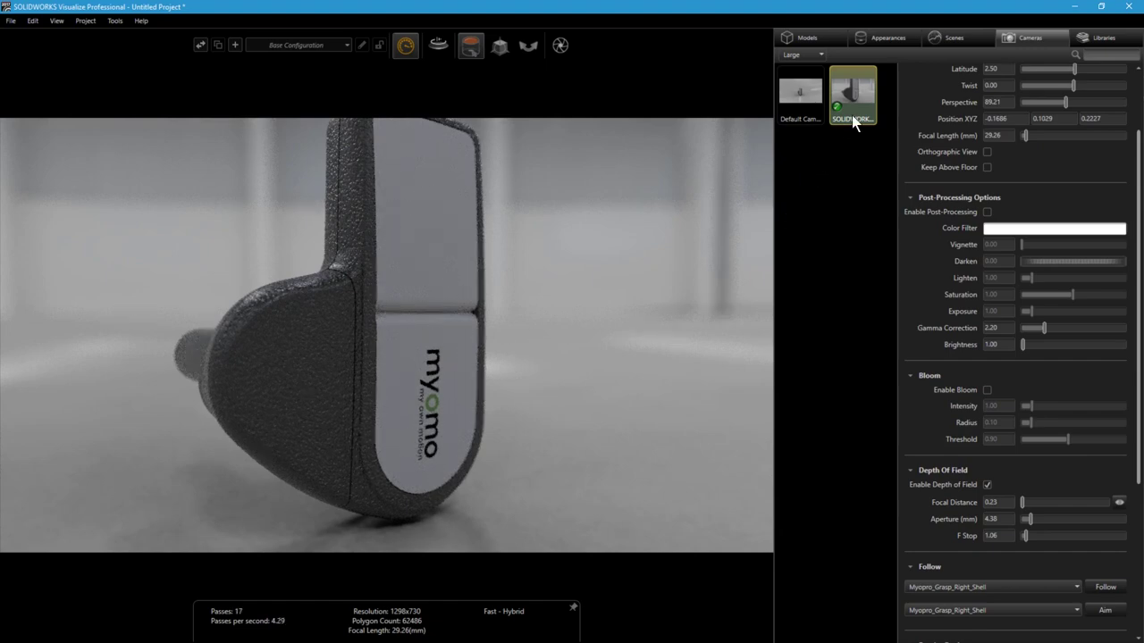
# Copy the close-up camera, lock the original, and orbit Viewport 1 slightly lower.
pyautogui.hotkey('ctrl', 'c')
pyautogui.hotkey('ctrl', 'v')
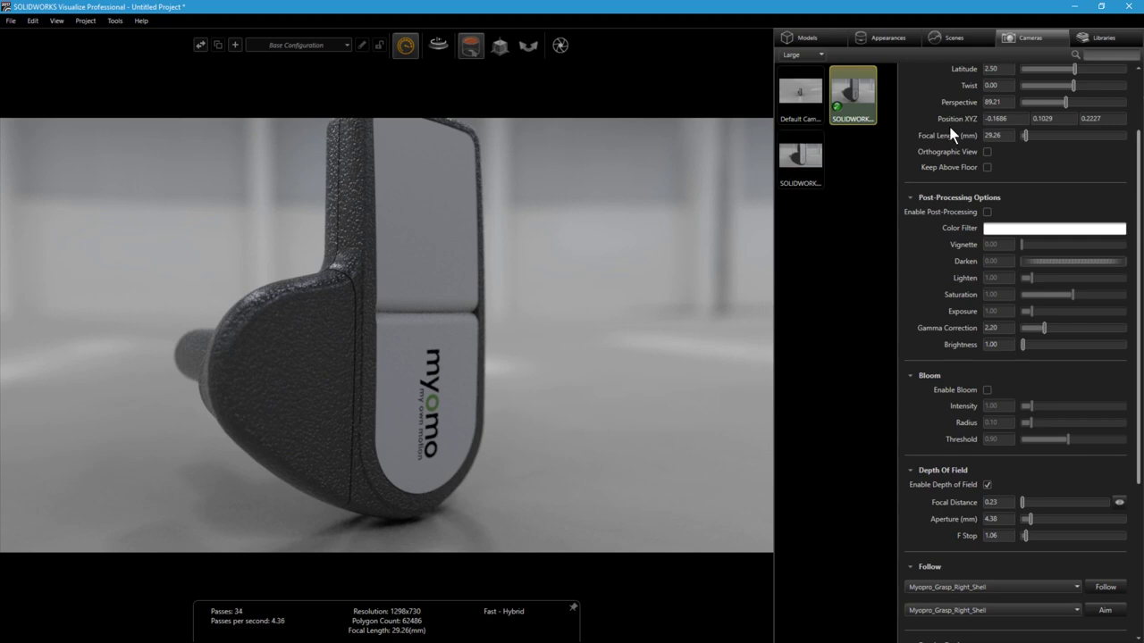
pyautogui.scroll(3, 949, 129)
pyautogui.click(987, 96)
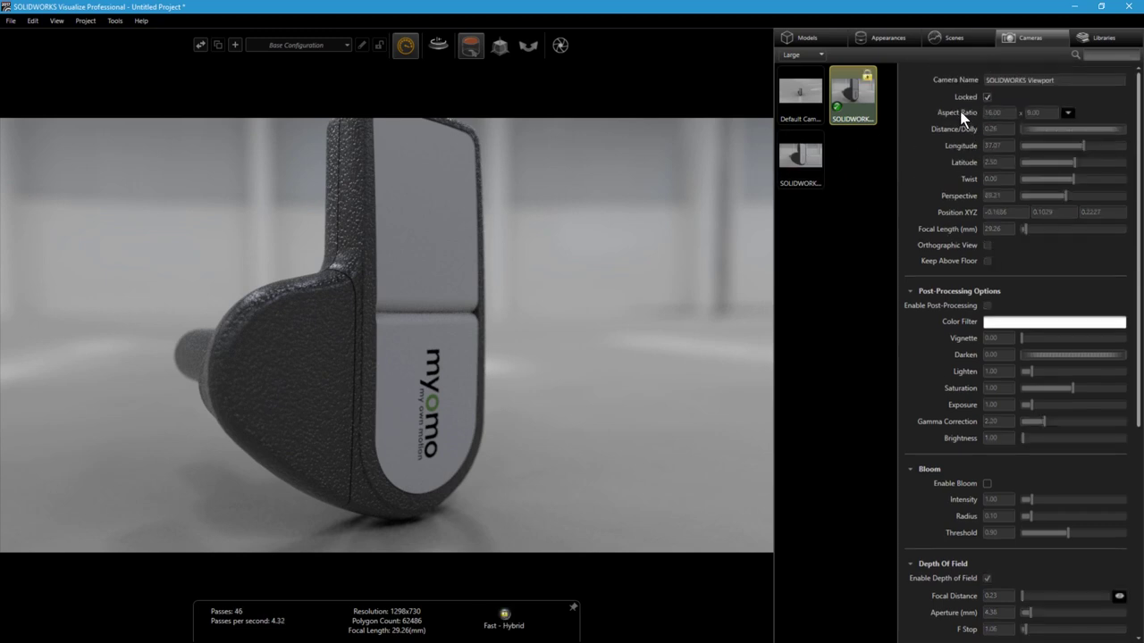
pyautogui.click(827, 164)
pyautogui.click(799, 160)
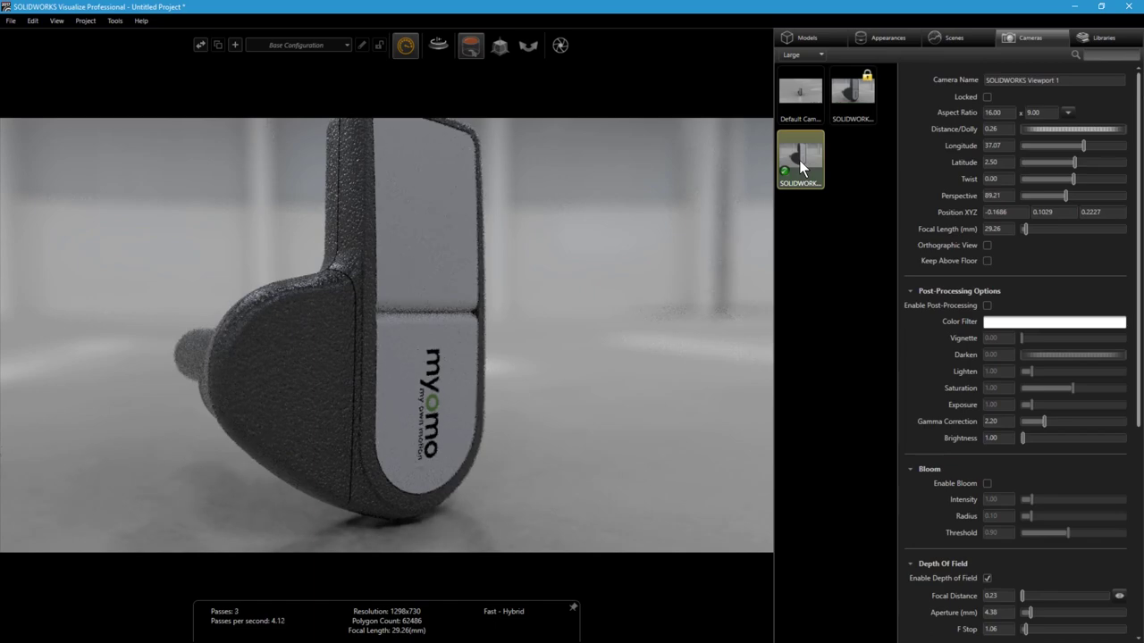
pyautogui.moveTo(715, 191); pyautogui.dragTo(653, 295)
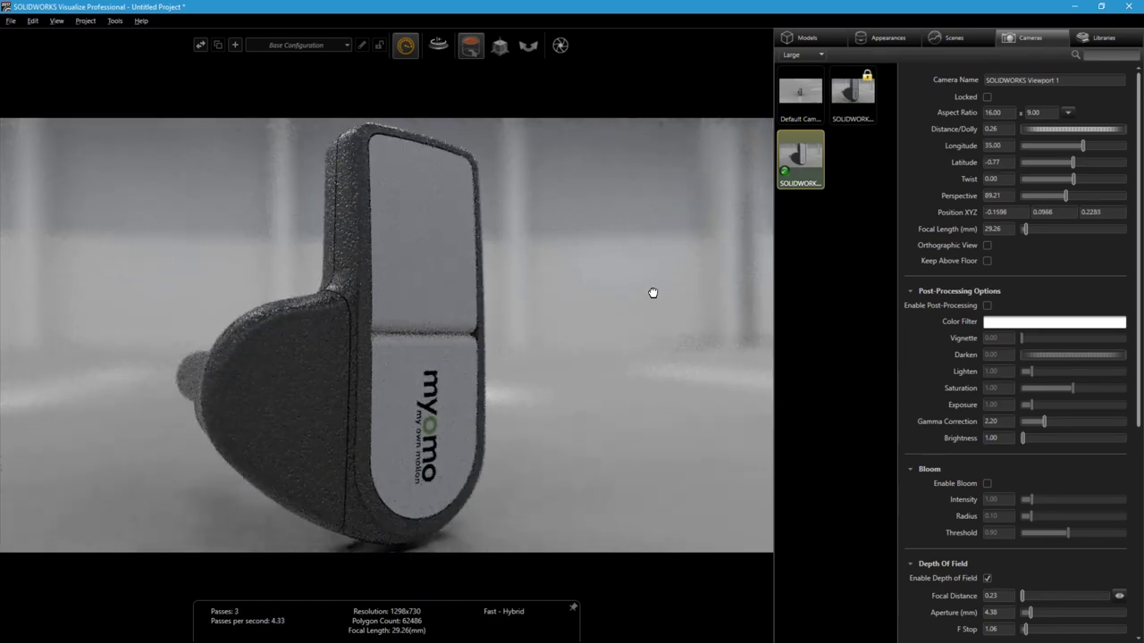
# Turn on post effects and apply a subtle warm yellow colour filter.
pyautogui.click(987, 305)
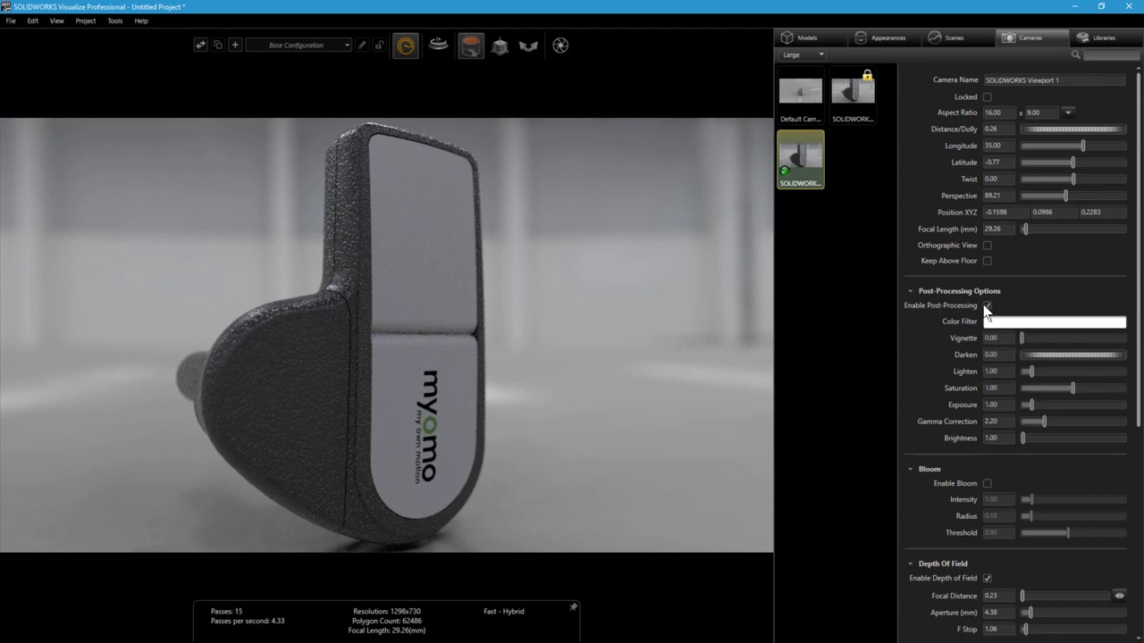
pyautogui.click(997, 324)
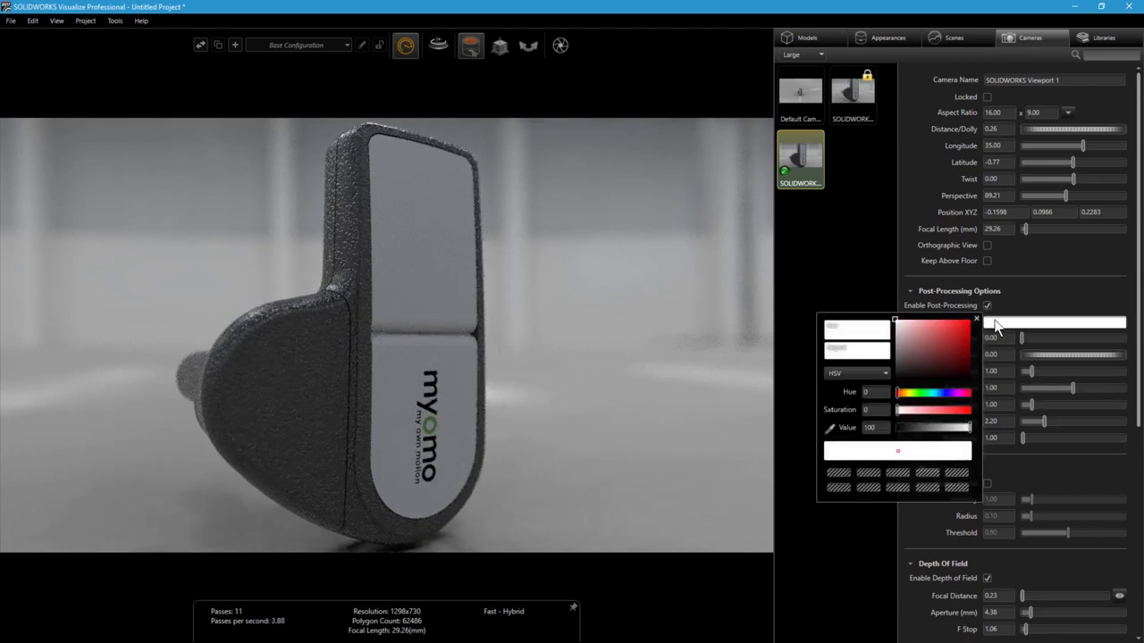
pyautogui.click(907, 393)
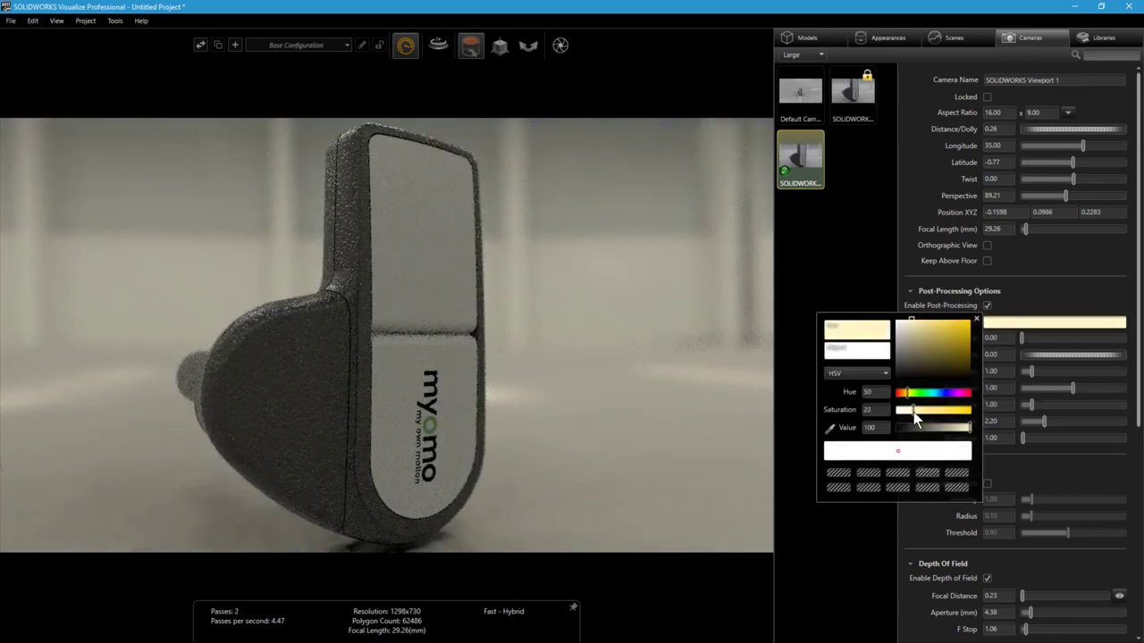
pyautogui.moveTo(913, 412); pyautogui.dragTo(909, 411)
pyautogui.click(977, 319)
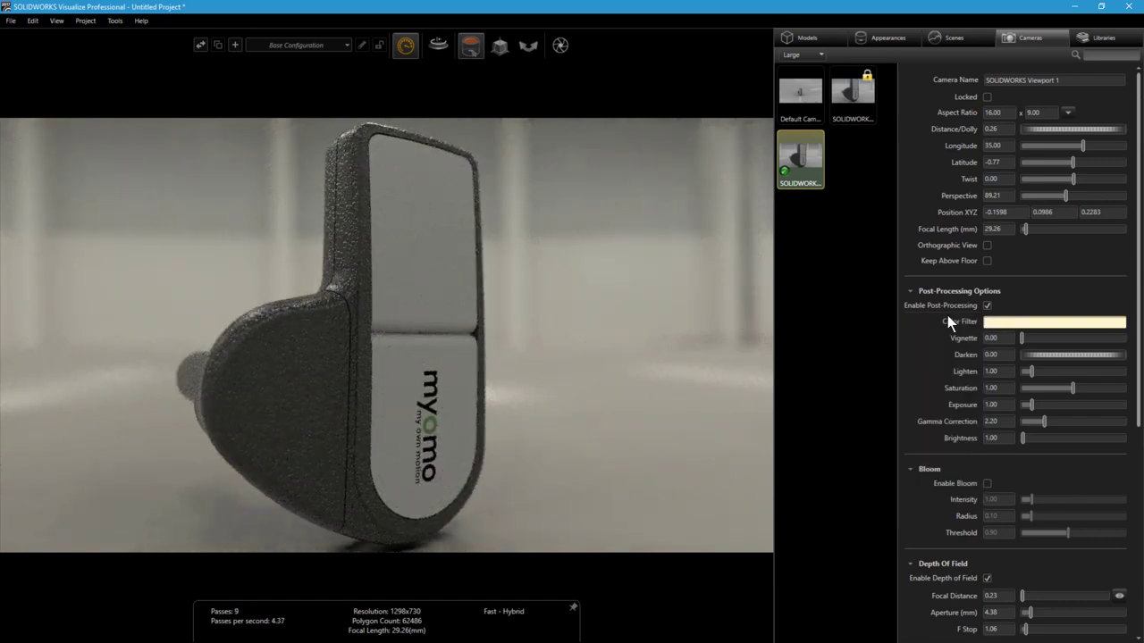
# Leave vignette at zero and enable bloom with threshold lowered to 0.43.
pyautogui.moveTo(1014, 337); pyautogui.dragTo(1021, 338)
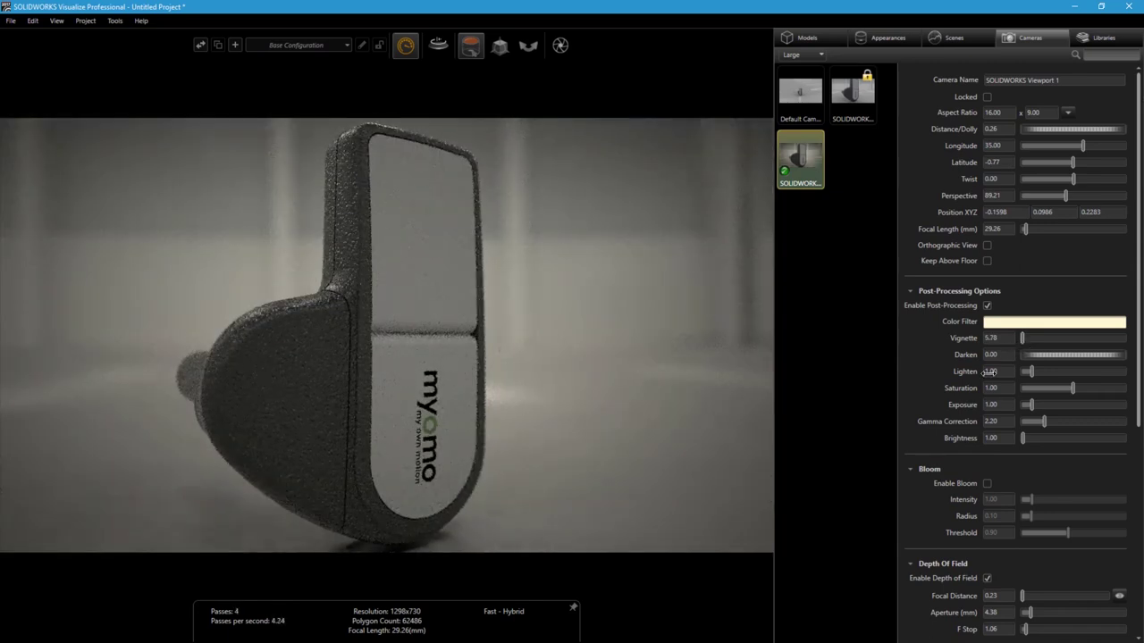
pyautogui.click(986, 483)
pyautogui.moveTo(1069, 533)
pyautogui.mouseDown()
pyautogui.moveTo(1036, 533)
pyautogui.moveTo(1039, 499)
pyautogui.mouseUp()
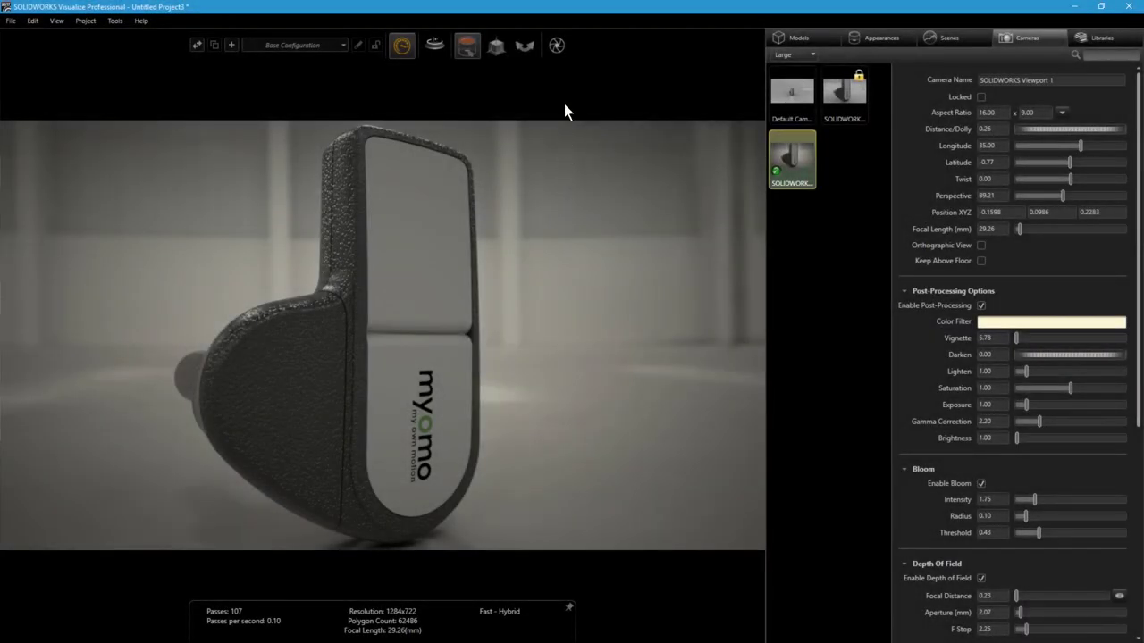
# Save a PNG snapshot of the Viewport 1 render.
pyautogui.click(558, 47)
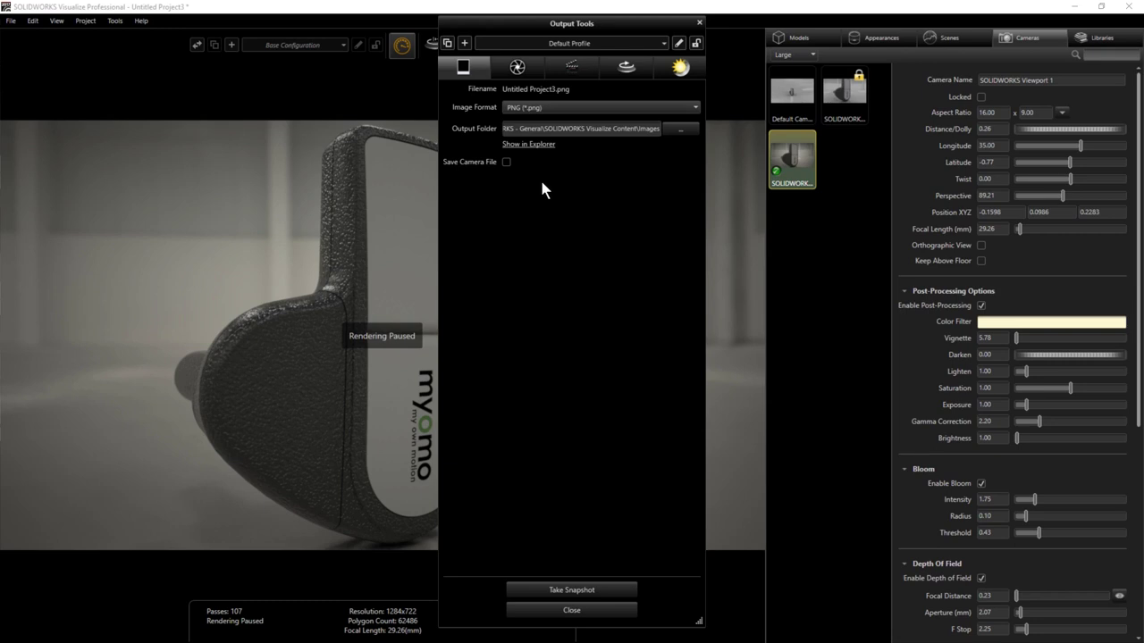
pyautogui.click(552, 107)
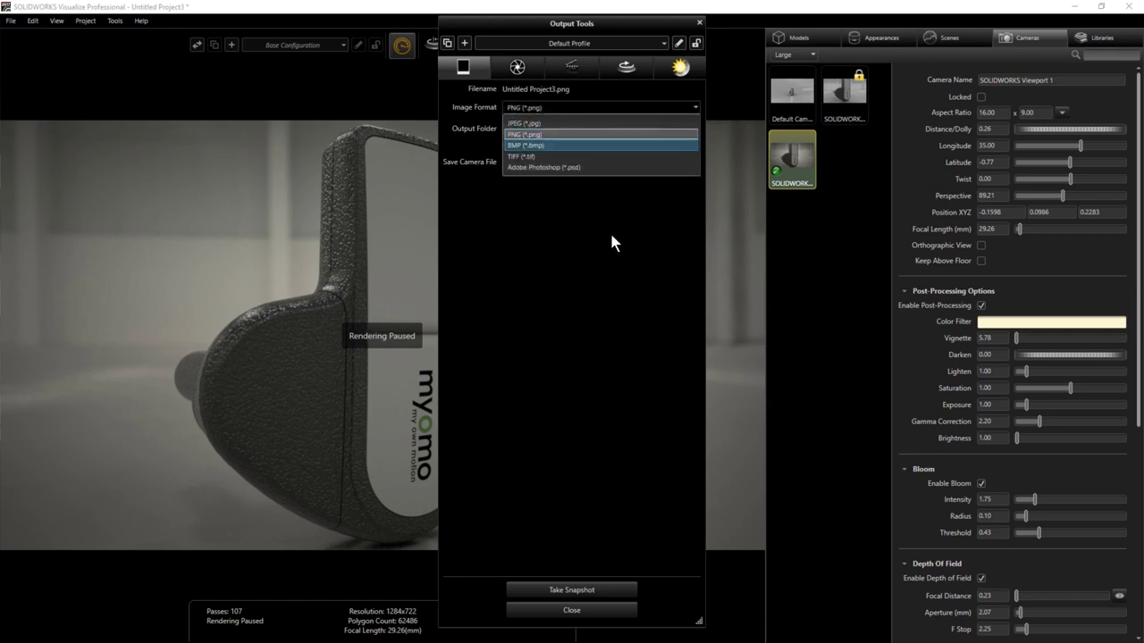
pyautogui.click(581, 597)
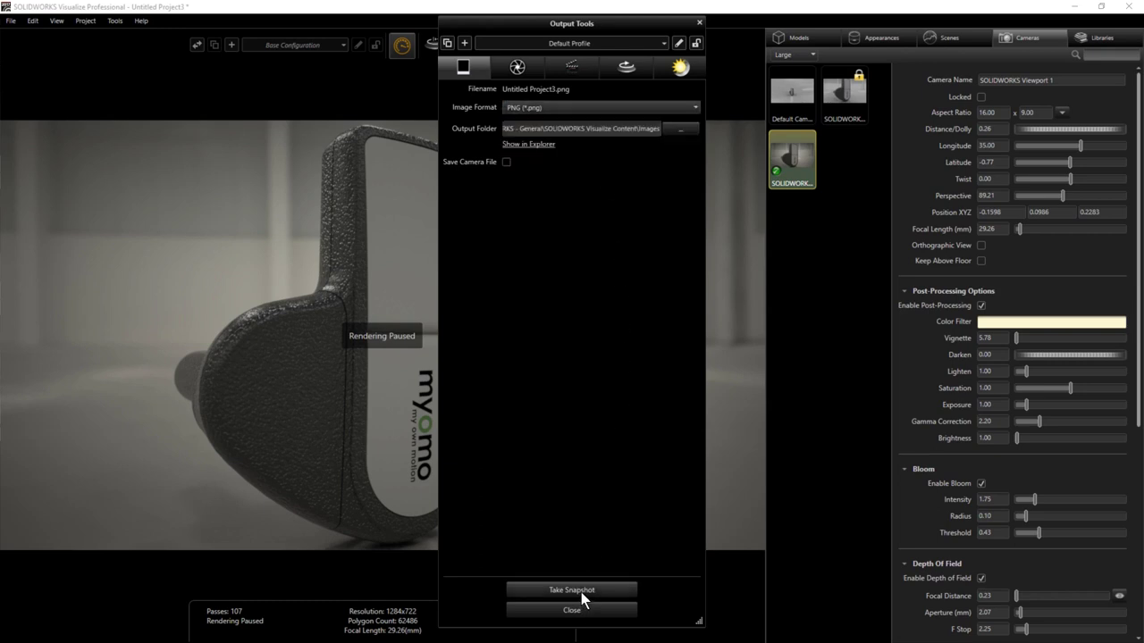
pyautogui.click(582, 594)
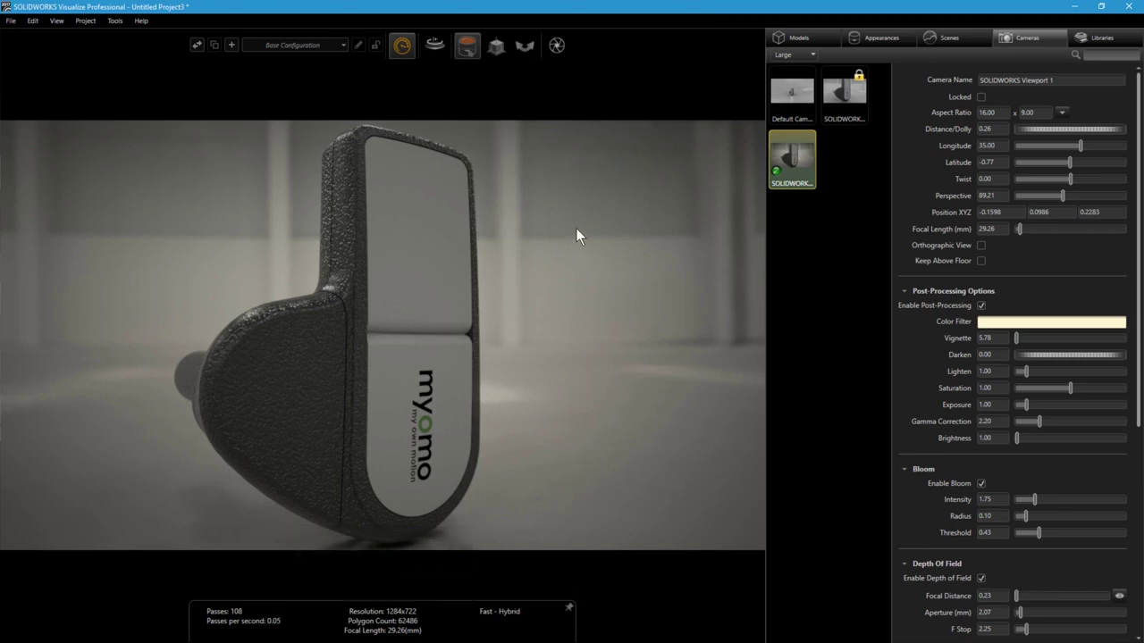
pyautogui.click(556, 46)
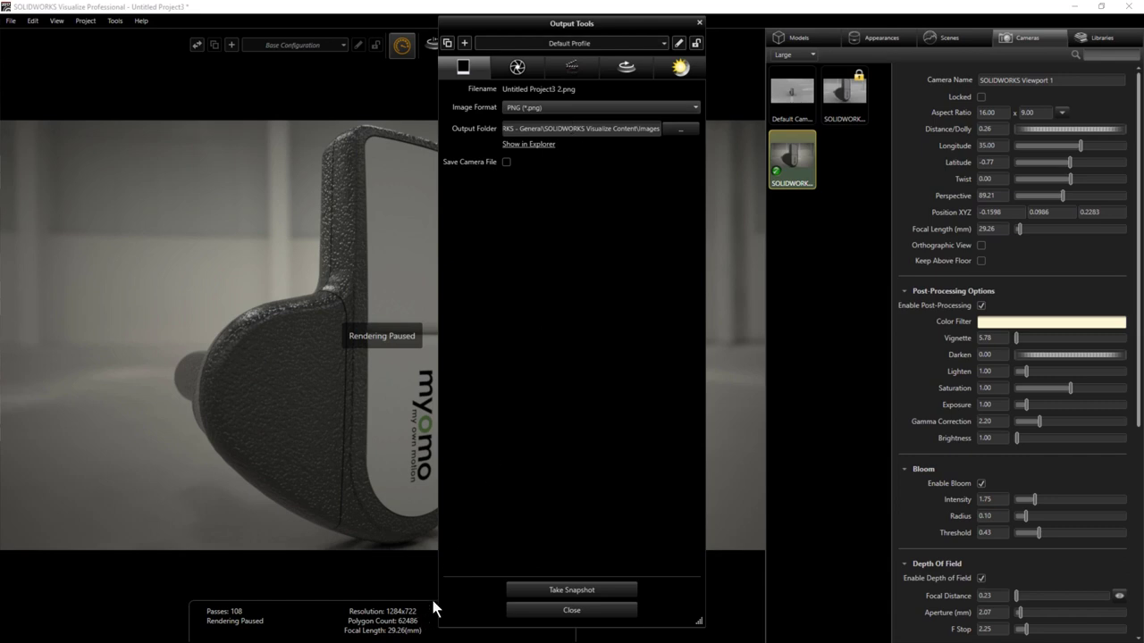
# Set the final render to a single 1920×1080 PNG image named 'Final'.
pyautogui.click(528, 68)
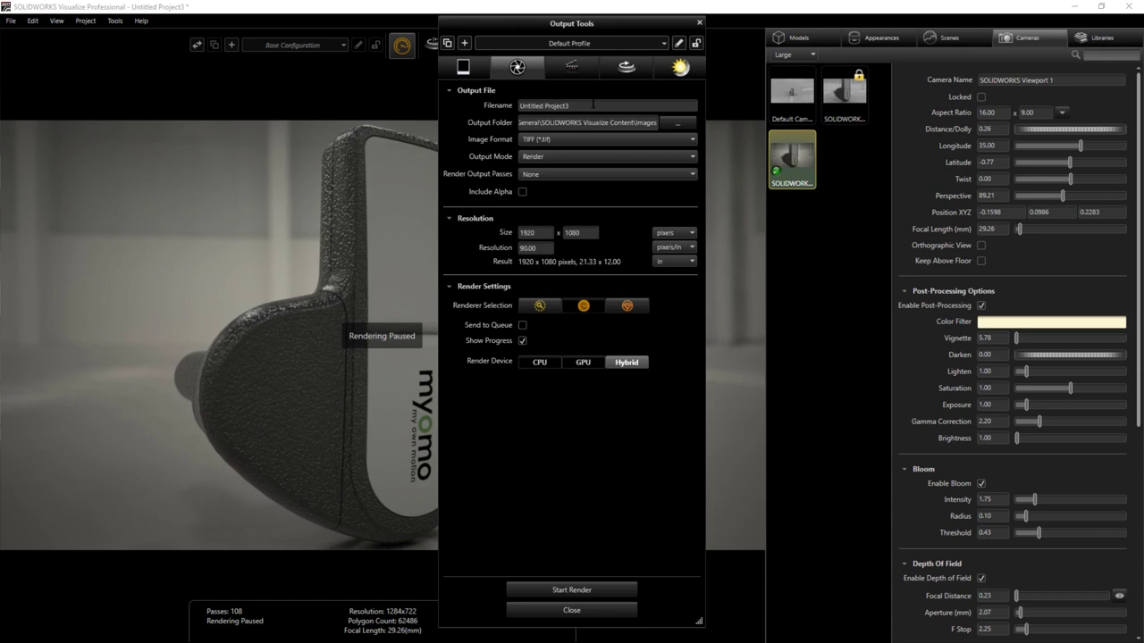
pyautogui.click(599, 139)
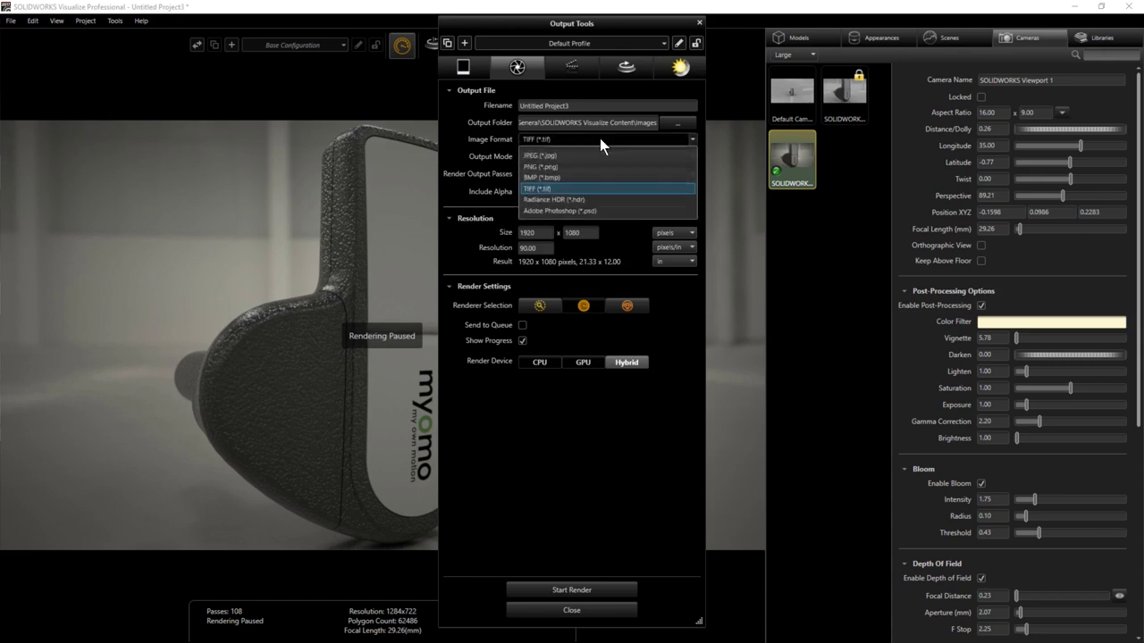
pyautogui.click(600, 166)
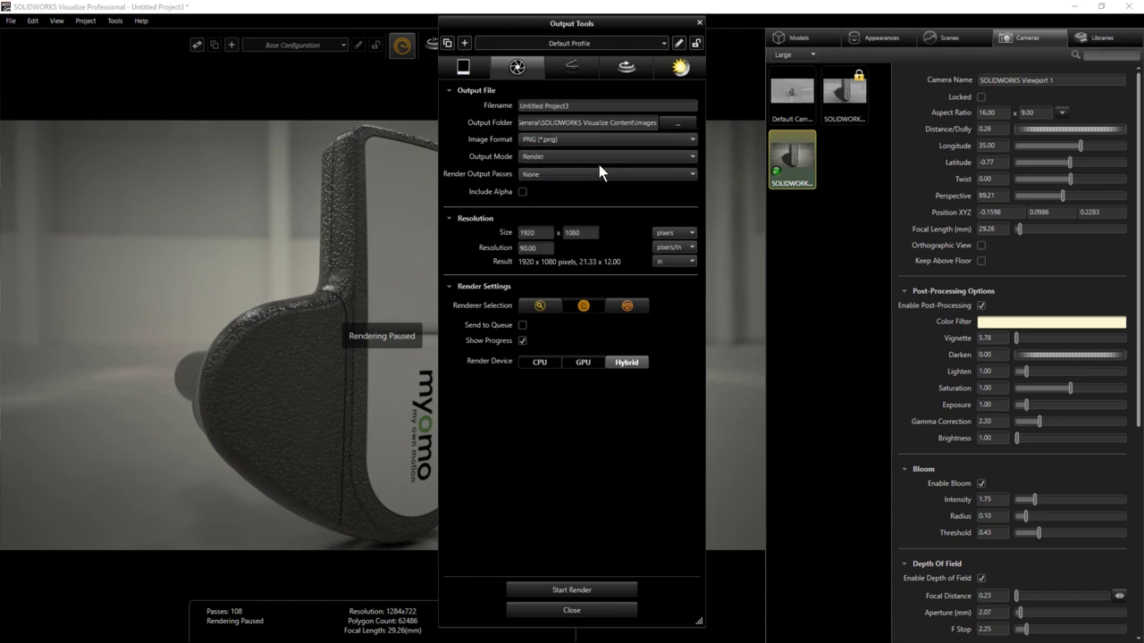
pyautogui.click(594, 156)
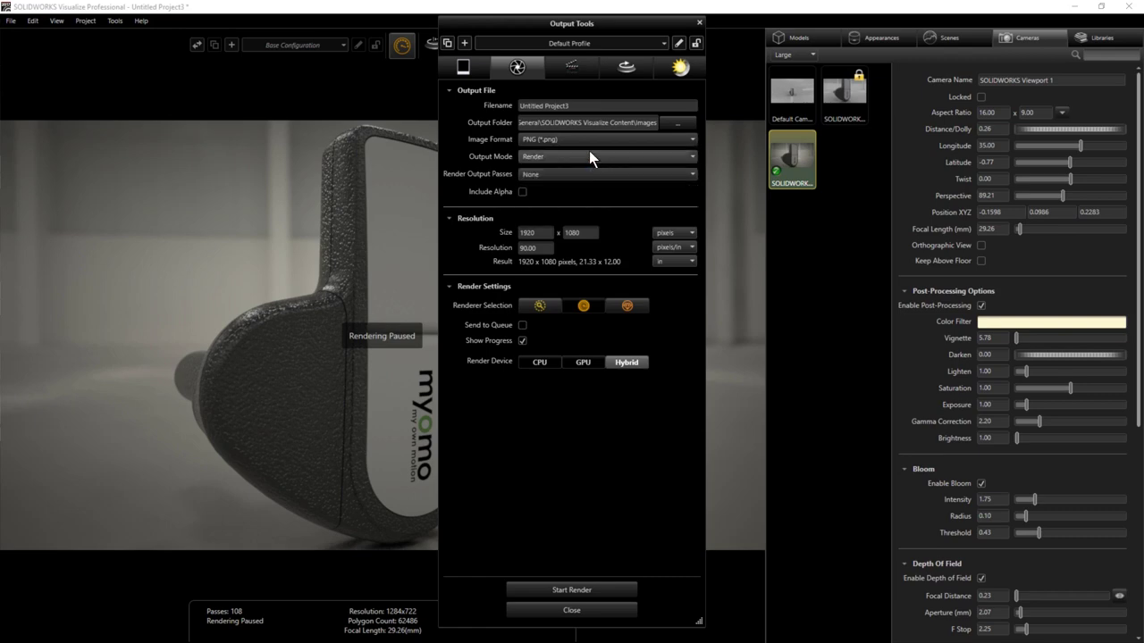
pyautogui.moveTo(570, 105); pyautogui.dragTo(524, 106)
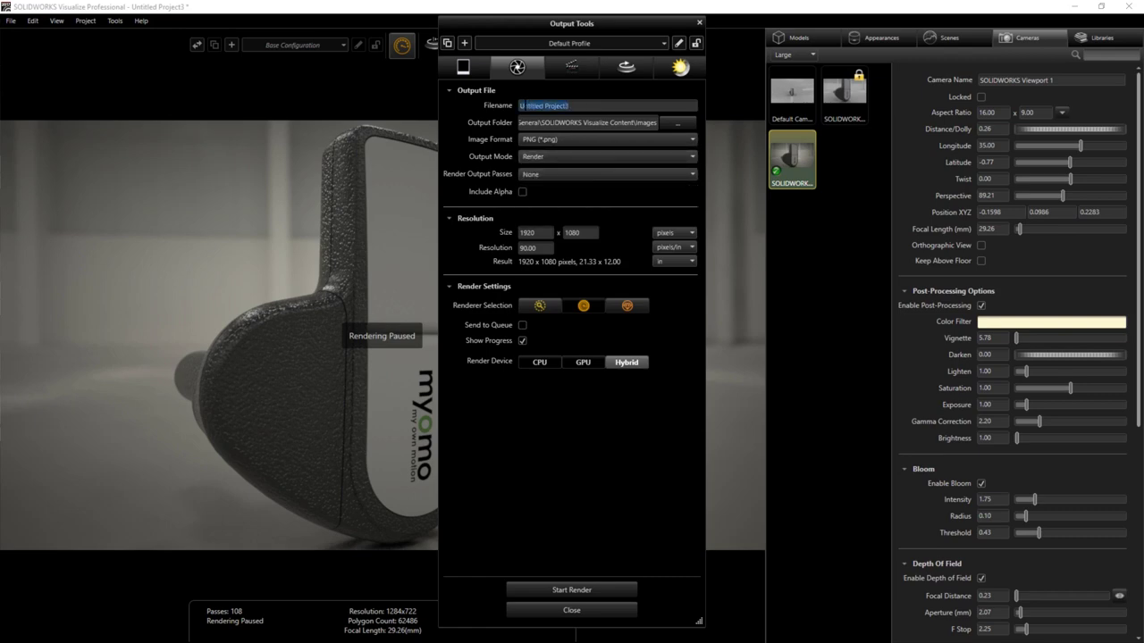
pyautogui.write('Fina')
pyautogui.write('l')
pyautogui.click(573, 159)
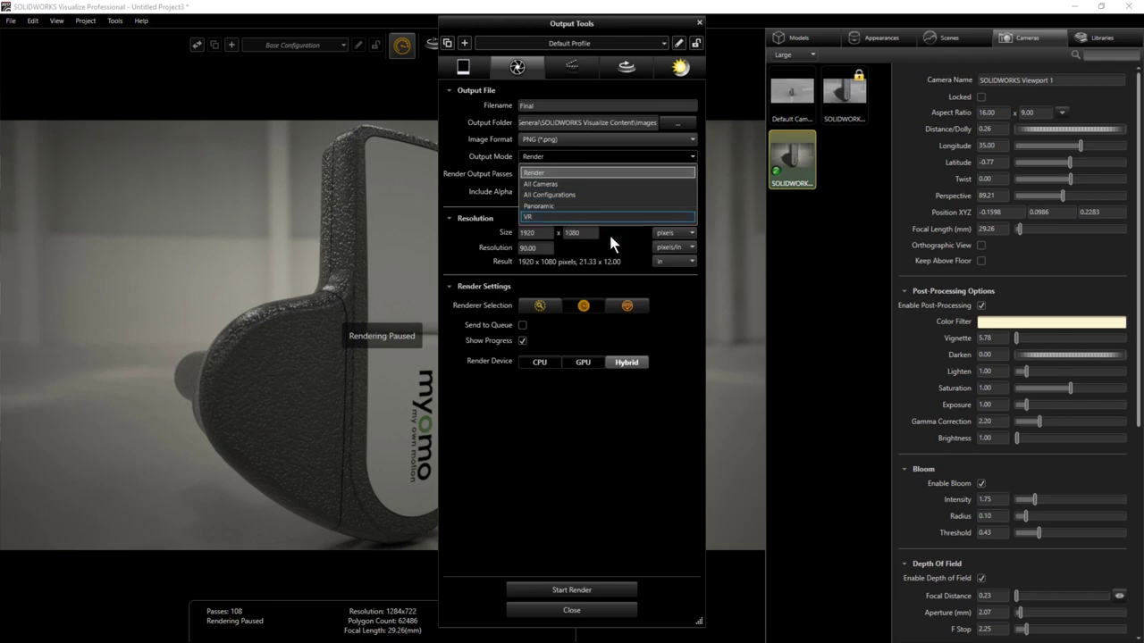
pyautogui.click(609, 231)
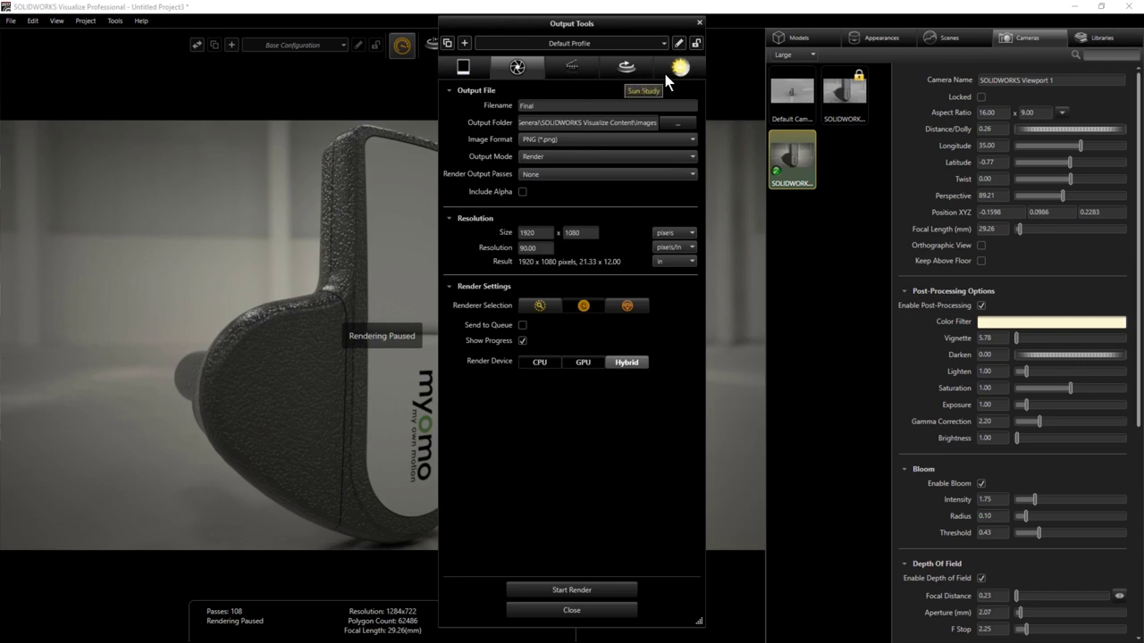
pyautogui.click(577, 63)
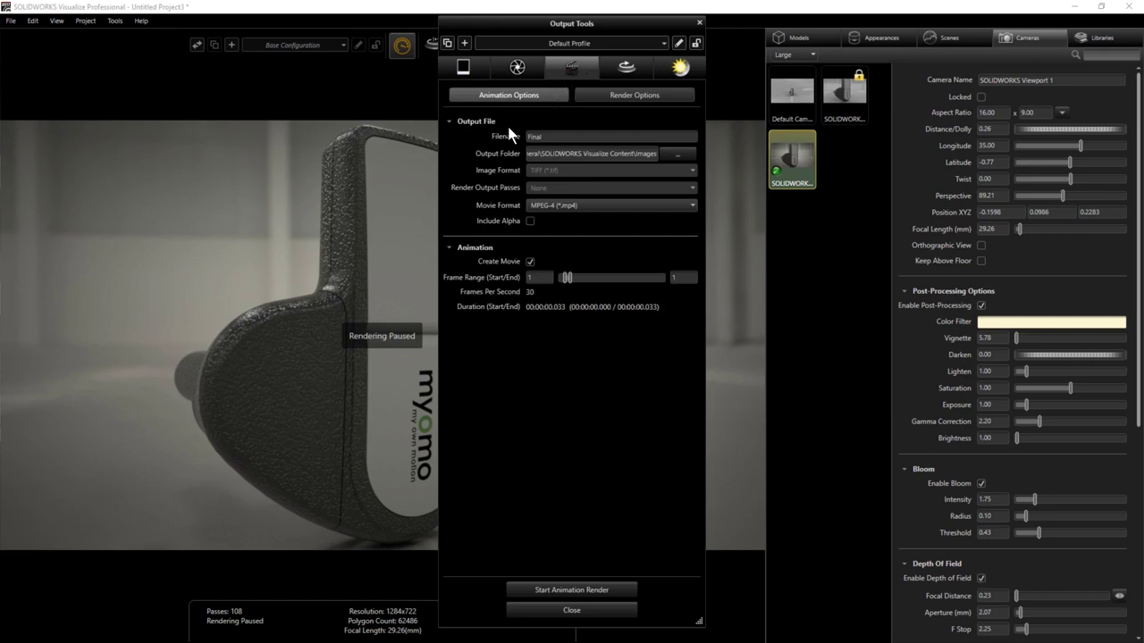
# Review the Animation (MPEG-4), Turntable and Sun Study output settings.
pyautogui.click(588, 200)
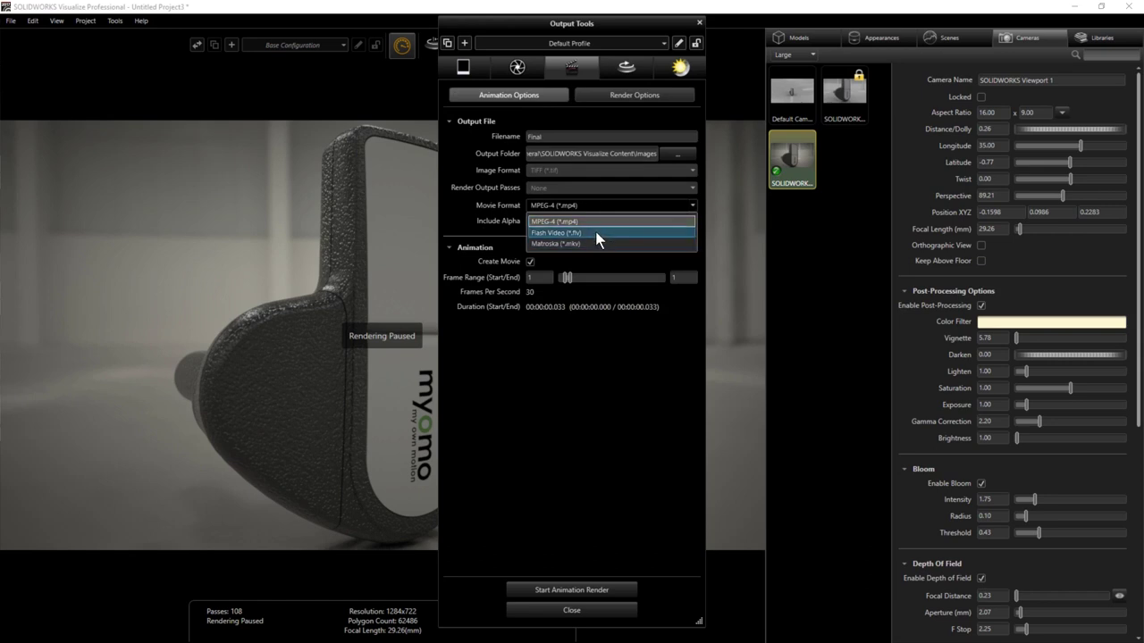
pyautogui.click(598, 208)
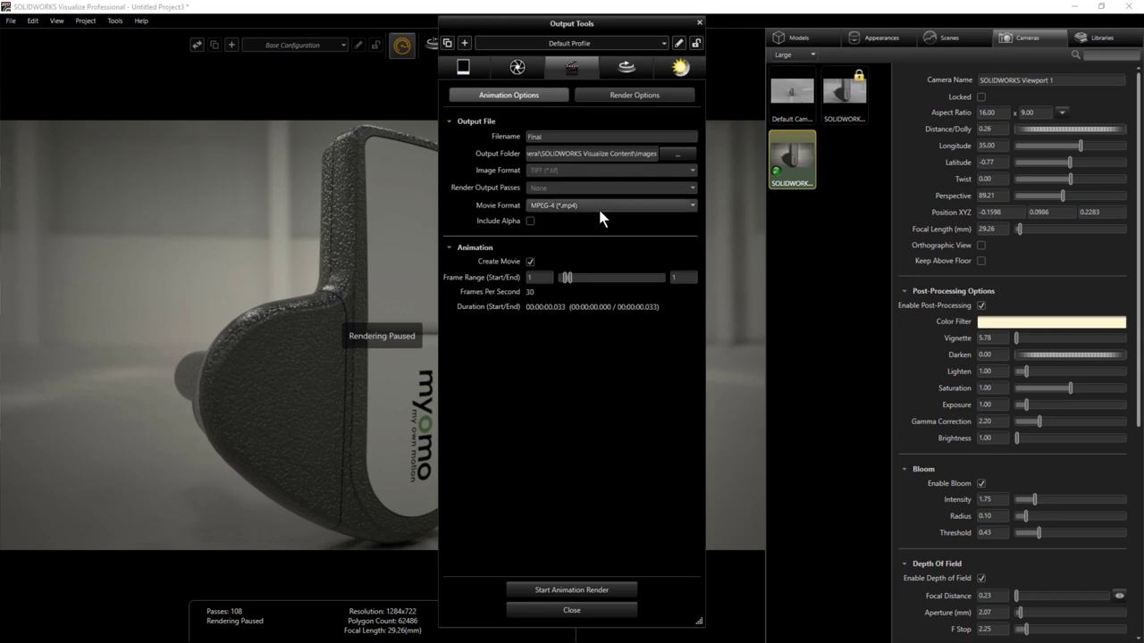
pyautogui.click(620, 118)
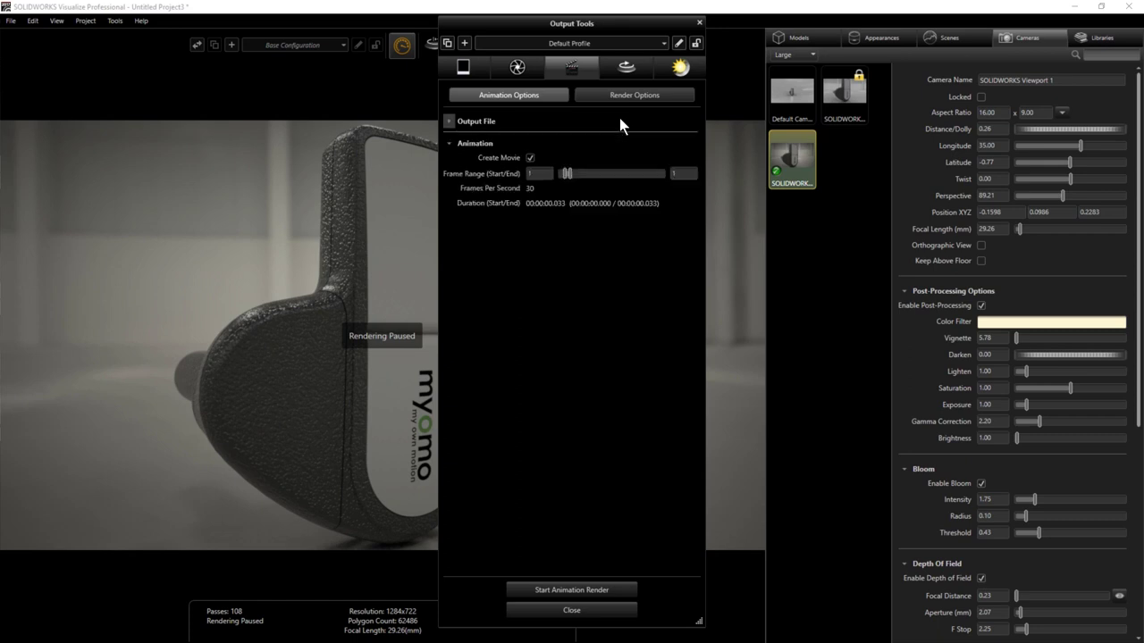
pyautogui.click(627, 71)
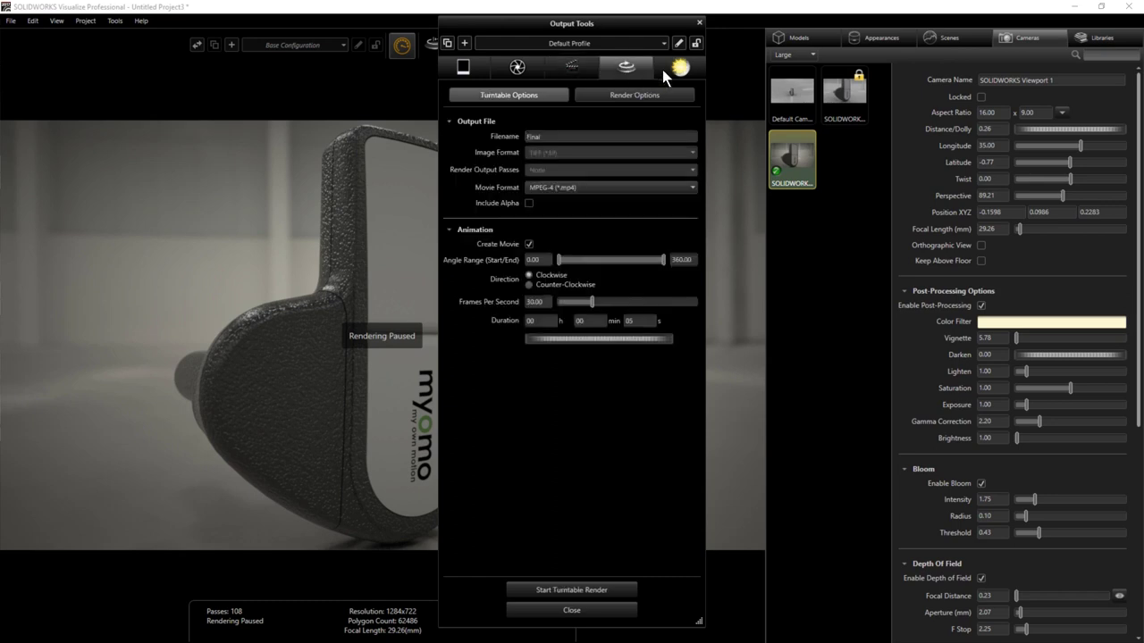
pyautogui.click(662, 70)
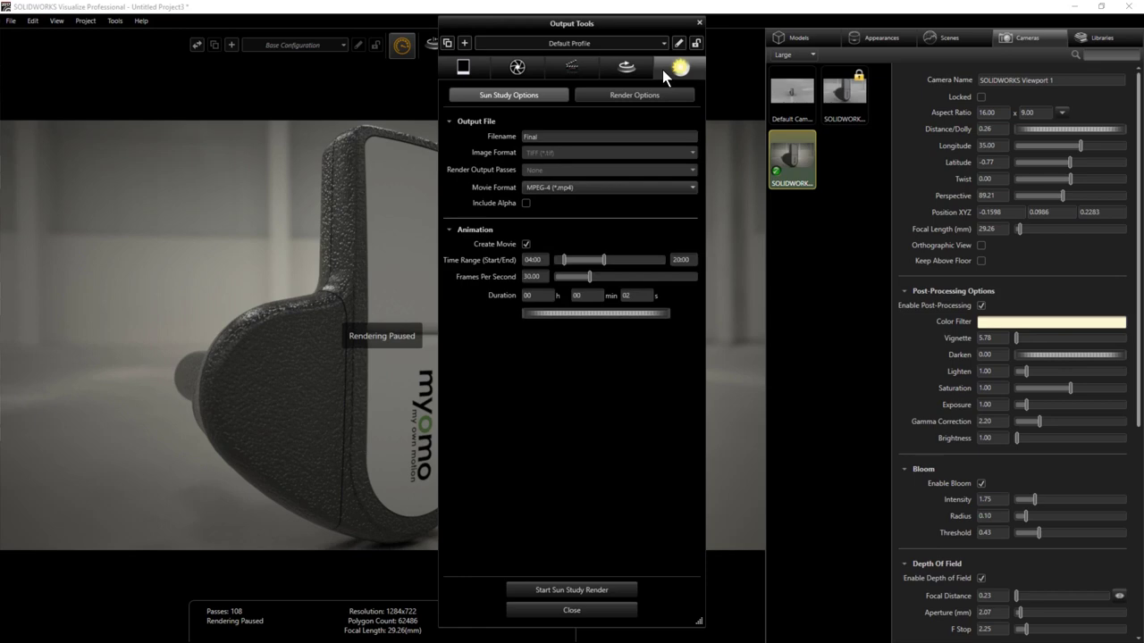
# Start the 1920×1080 final render and close the project, rendering in the background.
pyautogui.click(531, 73)
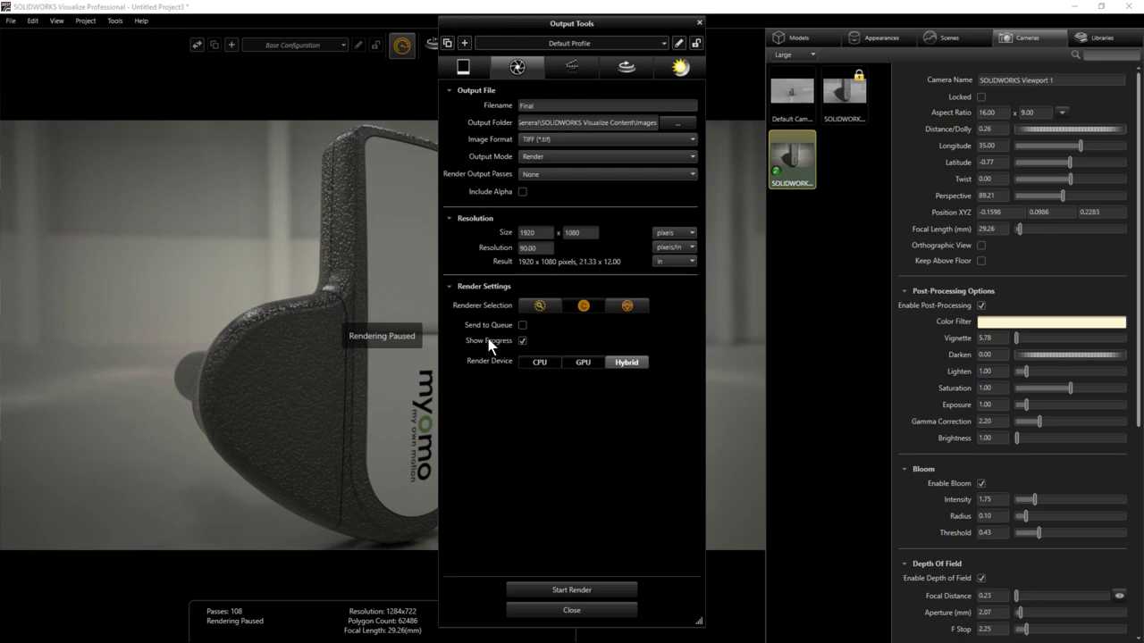
pyautogui.click(541, 590)
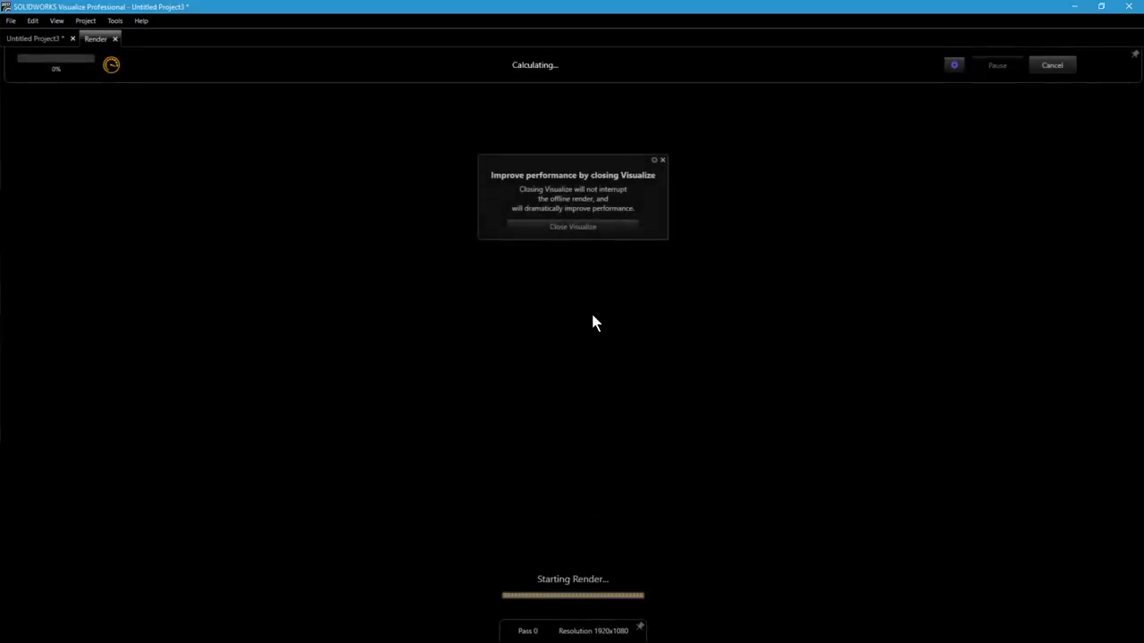
pyautogui.click(599, 226)
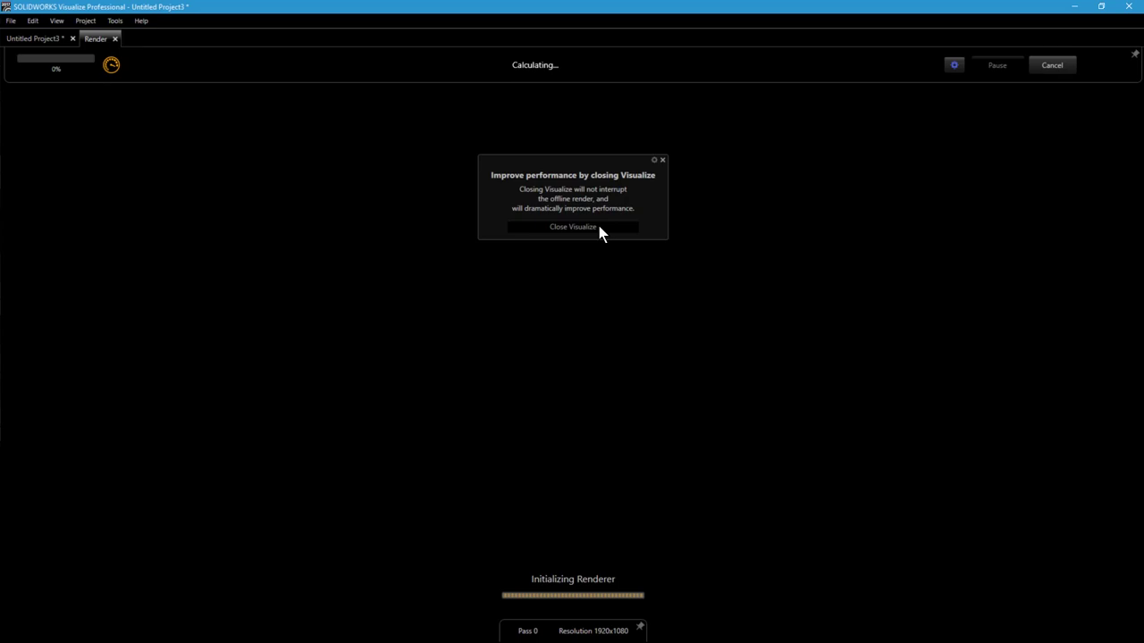
pyautogui.click(579, 341)
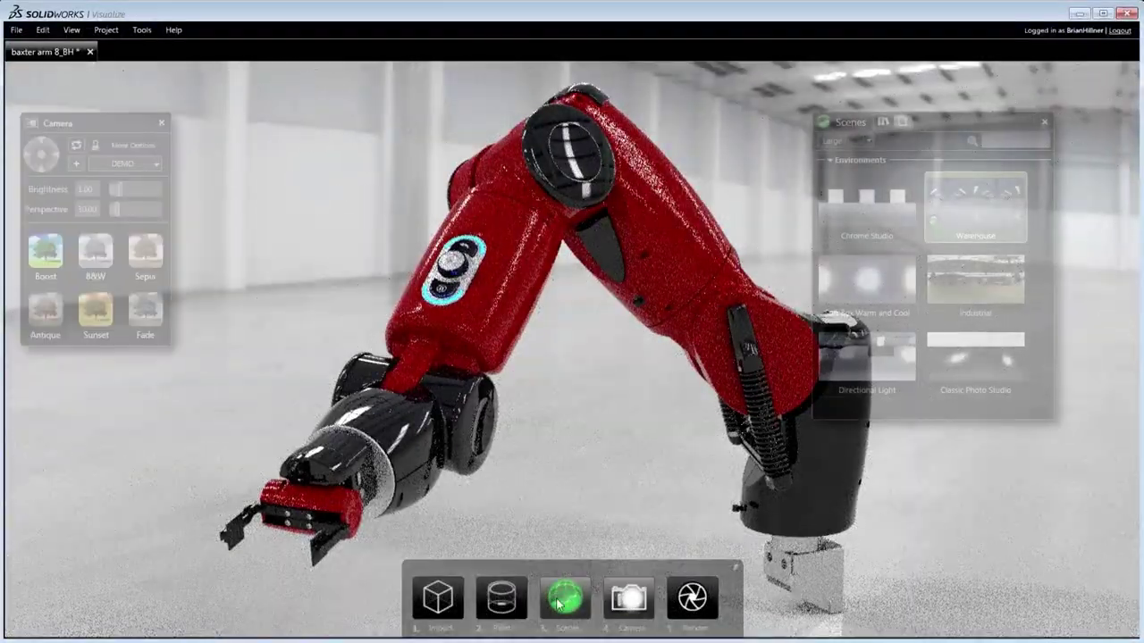
pyautogui.click(561, 600)
pyautogui.click(126, 164)
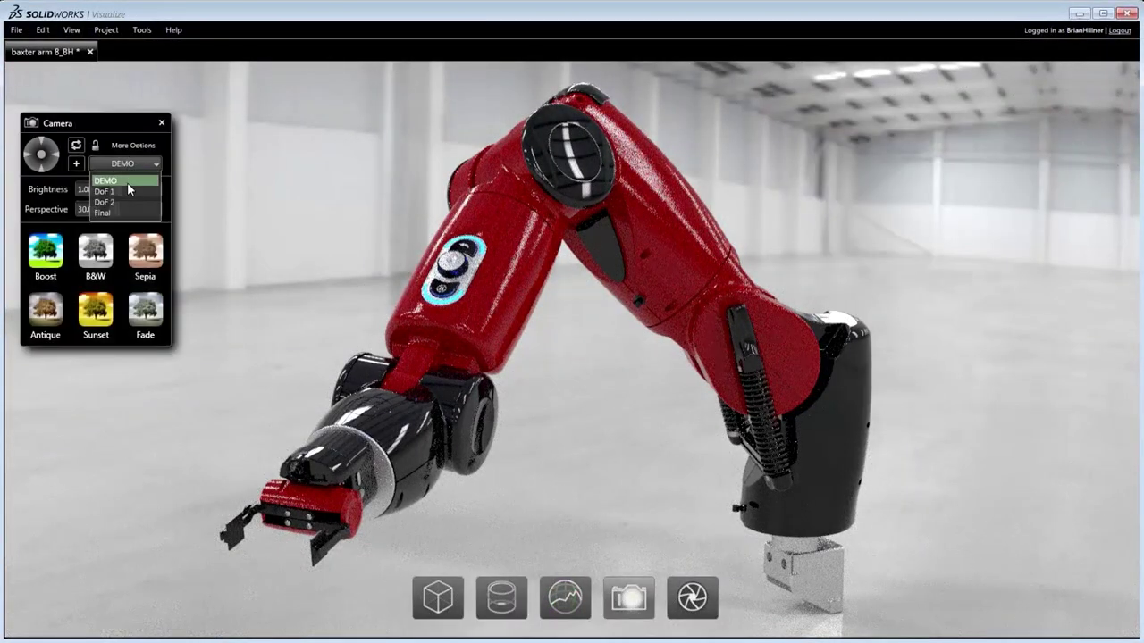